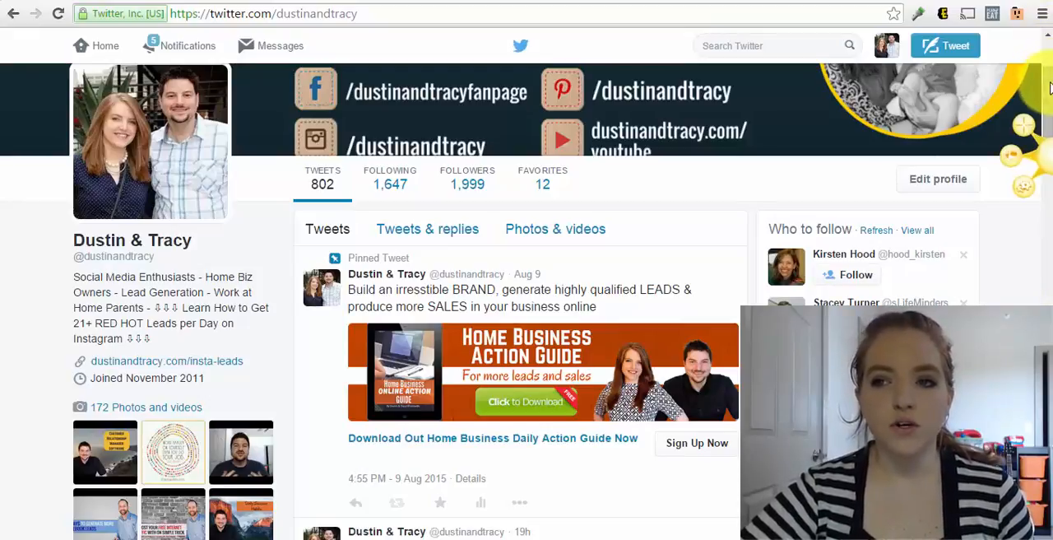
Examine the Twitter profile's header, pinned Home Business Action Guide tweet and recent tweets
scroll(1049, 88, up, 2)
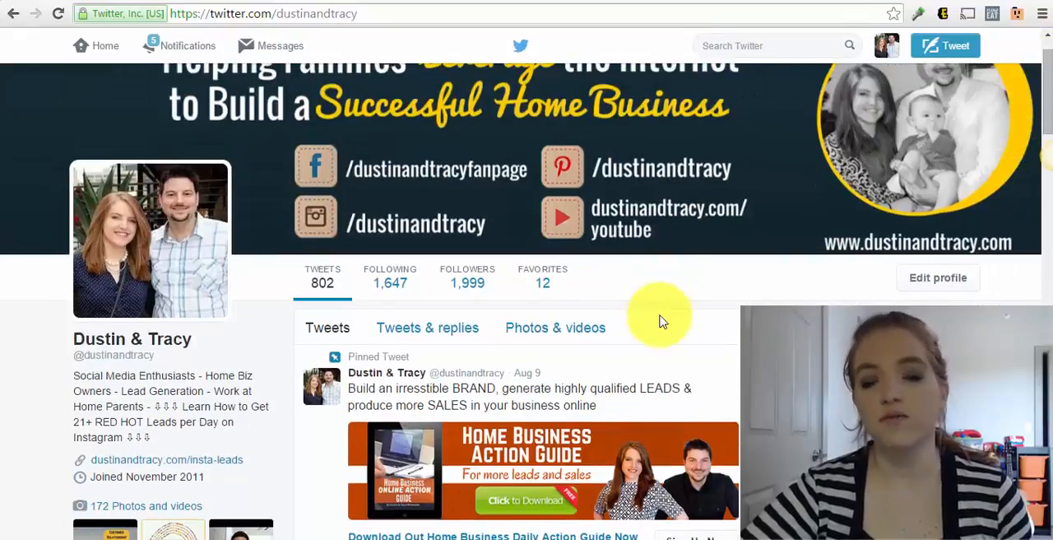
scroll(664, 296, up, 1)
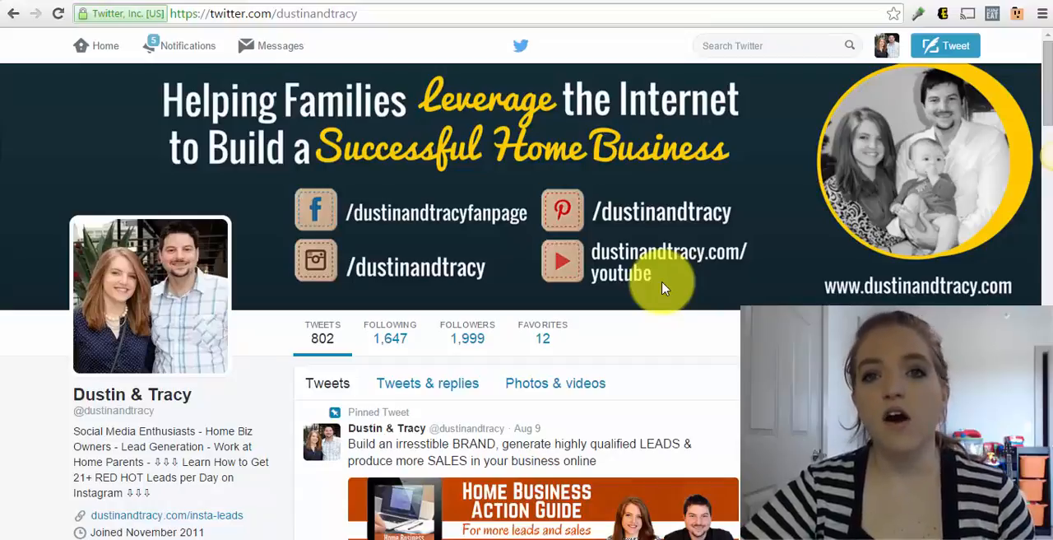
scroll(664, 288, down, 1)
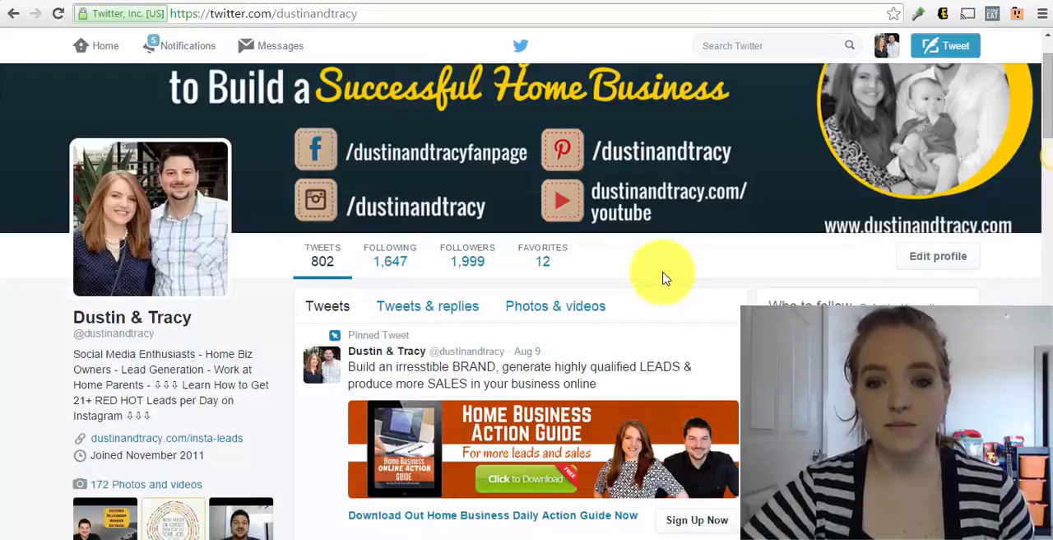
scroll(665, 284, down, 1)
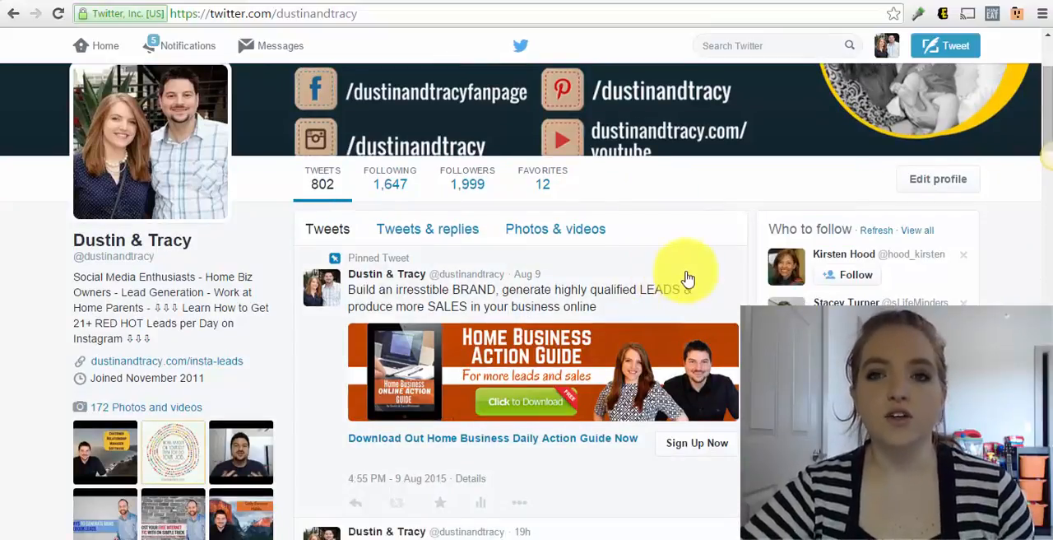
scroll(688, 280, up, 2)
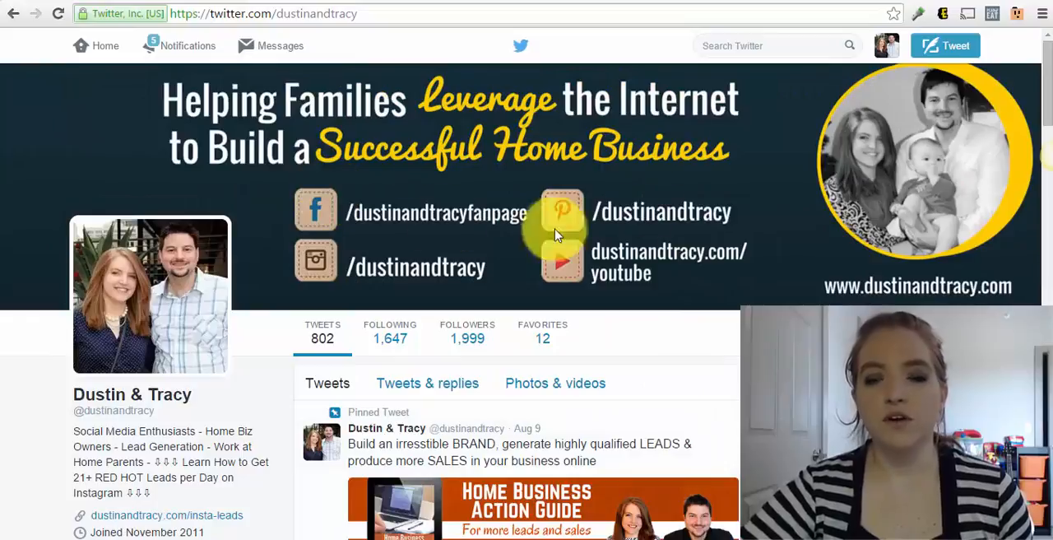
scroll(586, 251, down, 2)
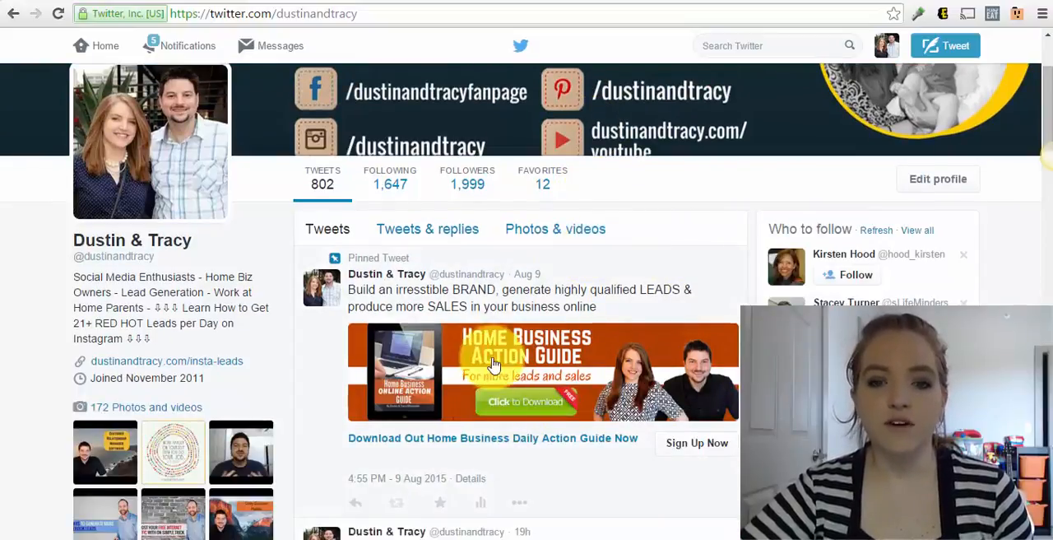
scroll(527, 353, down, 1)
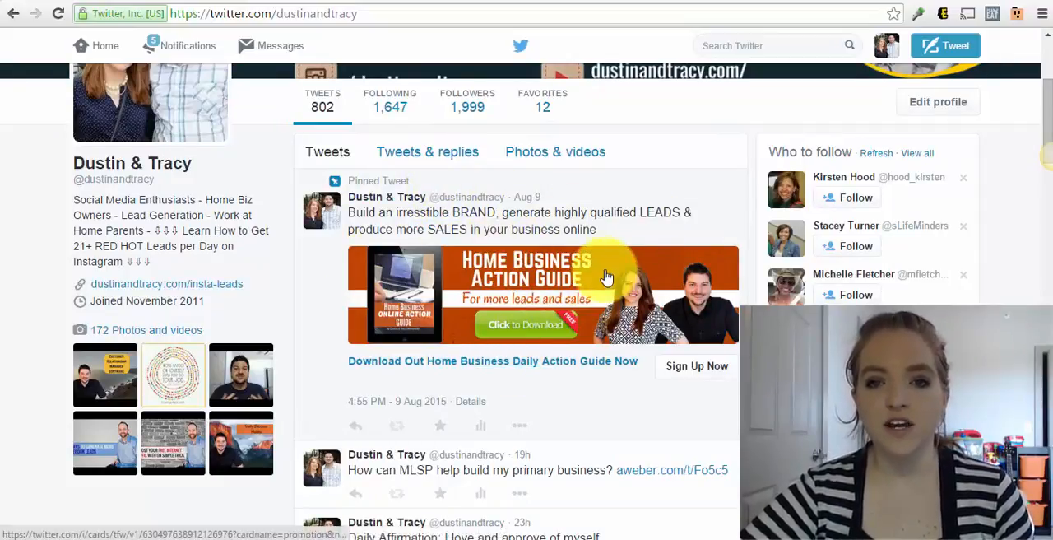
scroll(600, 302, down, 6)
scroll(600, 301, up, 8)
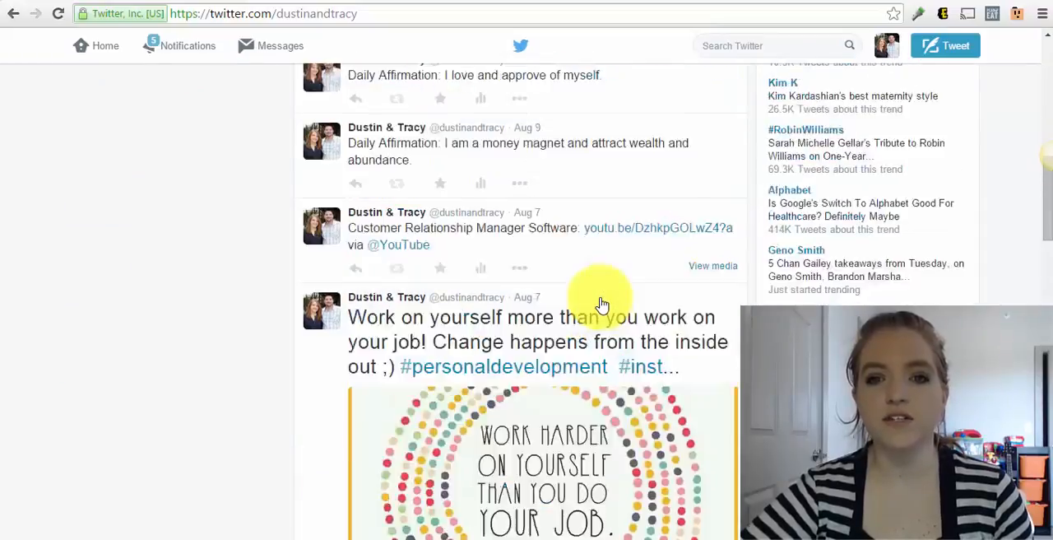
scroll(600, 301, down, 2)
scroll(599, 303, down, 2)
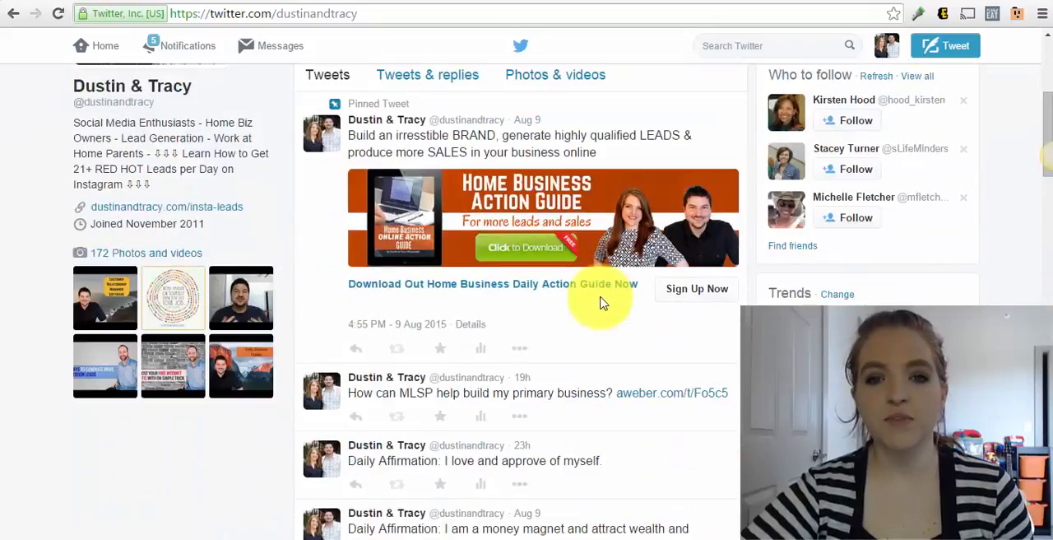
scroll(603, 303, up, 2)
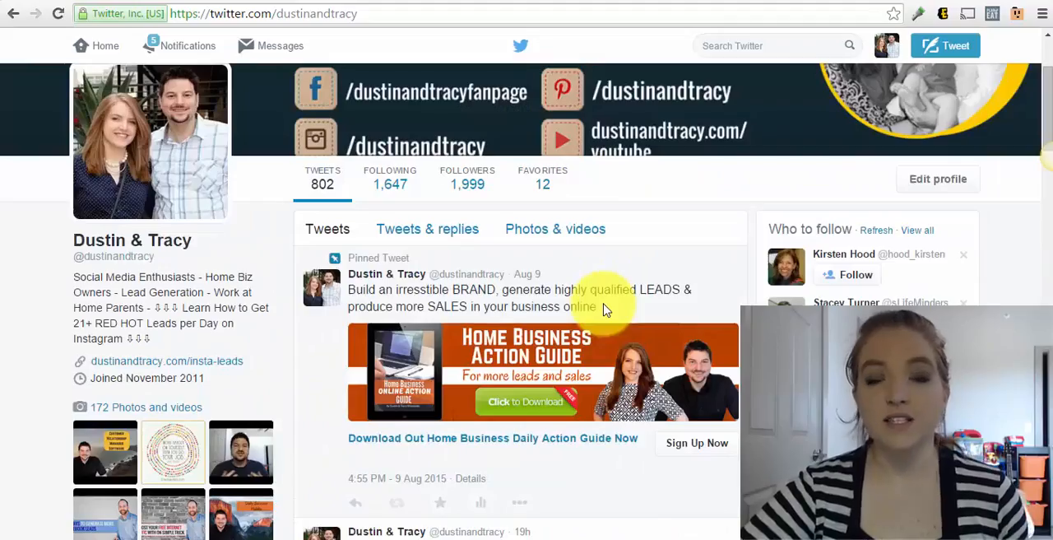
View the sign-up confirmation of the pinned Home Business Action Guide card, then close it and return to the profile
click(551, 389)
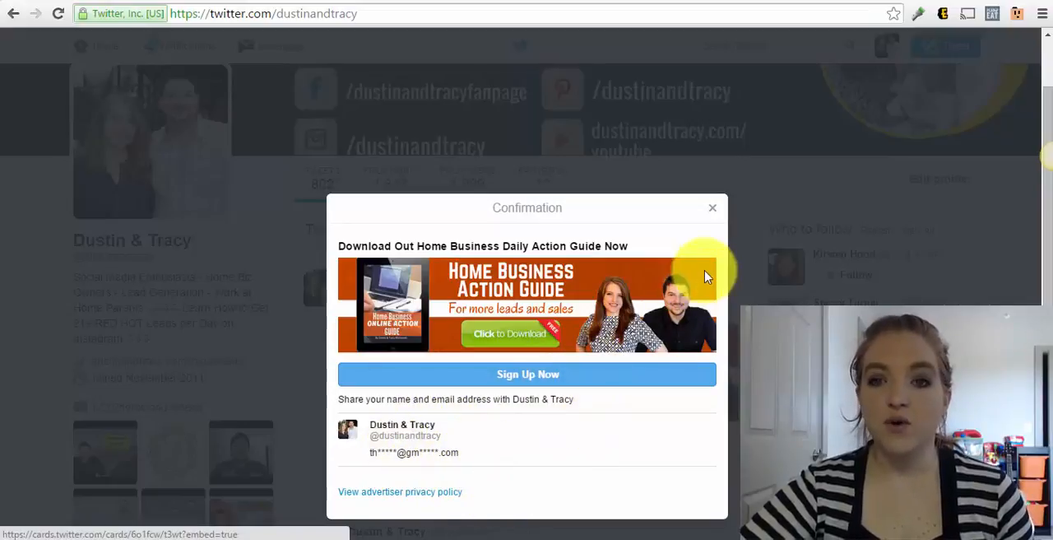
click(715, 214)
scroll(706, 247, up, 1)
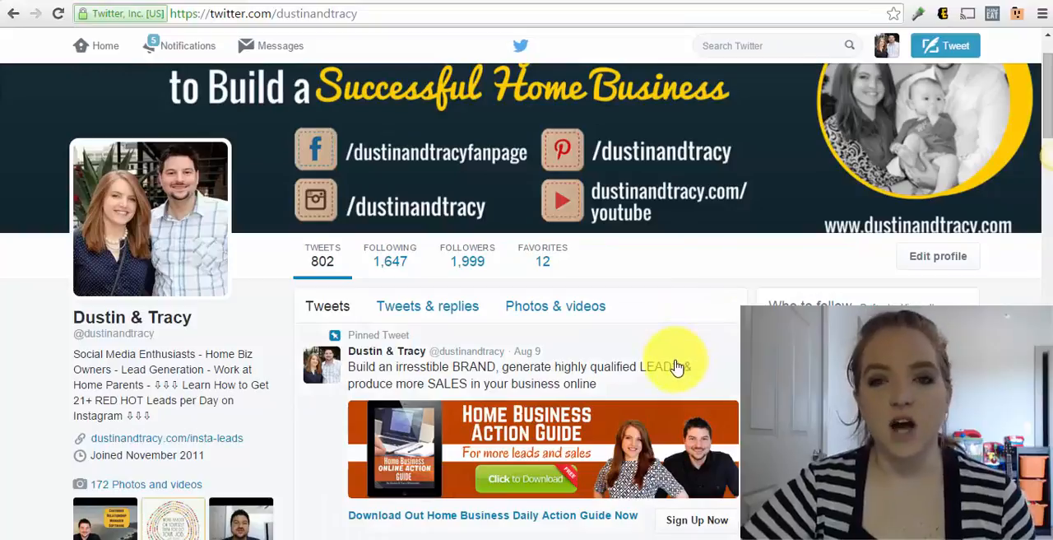
scroll(676, 362, down, 1)
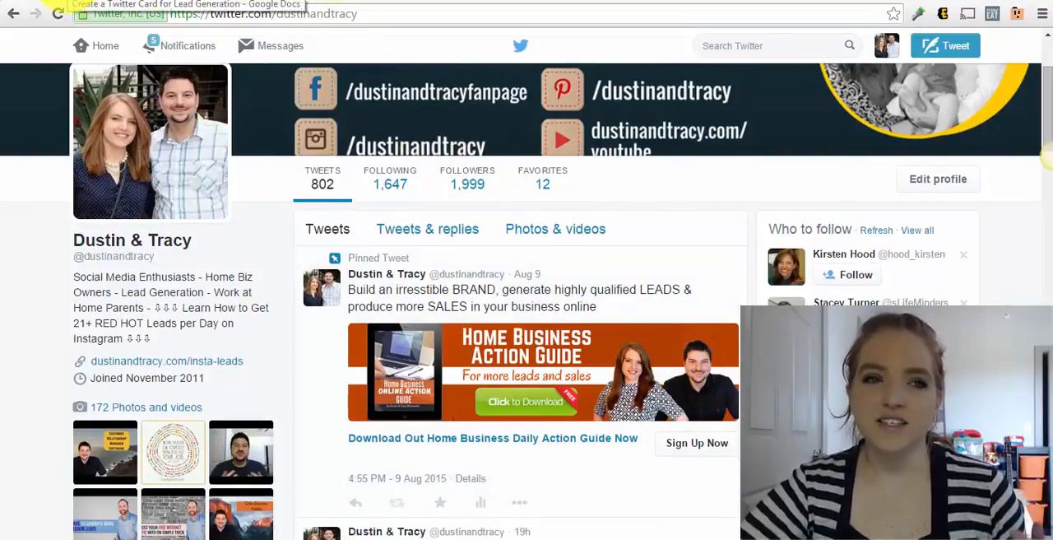
Switch to the Google Docs outline "Create a Twitter Card for Lead Generation" to read its five steps
click(58, 3)
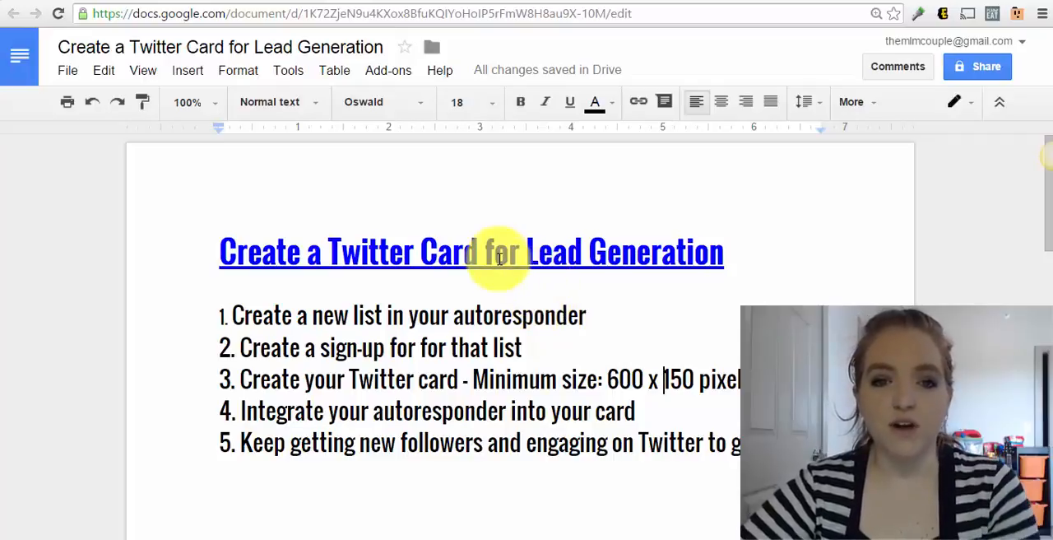
Switch to the AWeber account overview and unsuspend all browser tabs
click(191, 0)
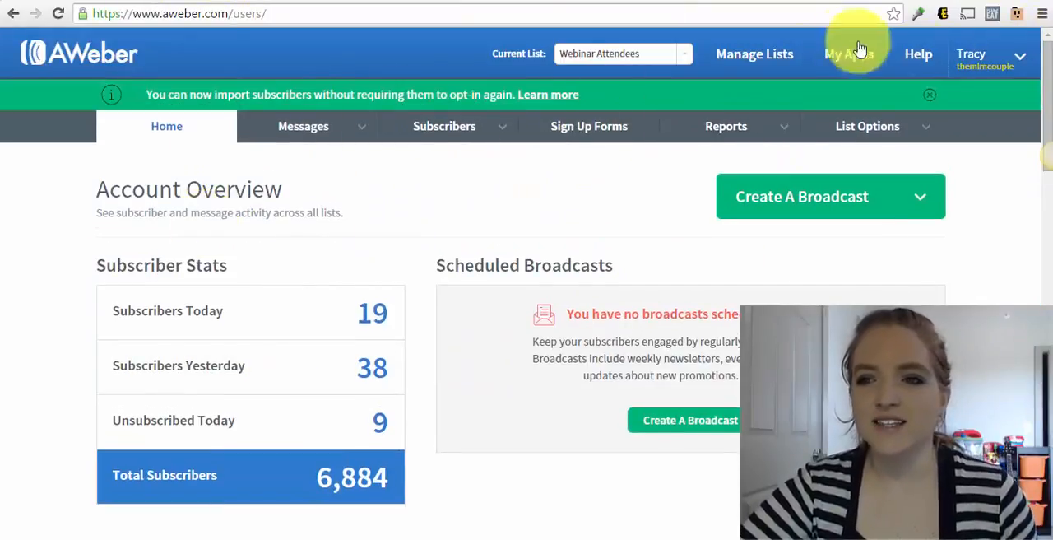
click(1018, 15)
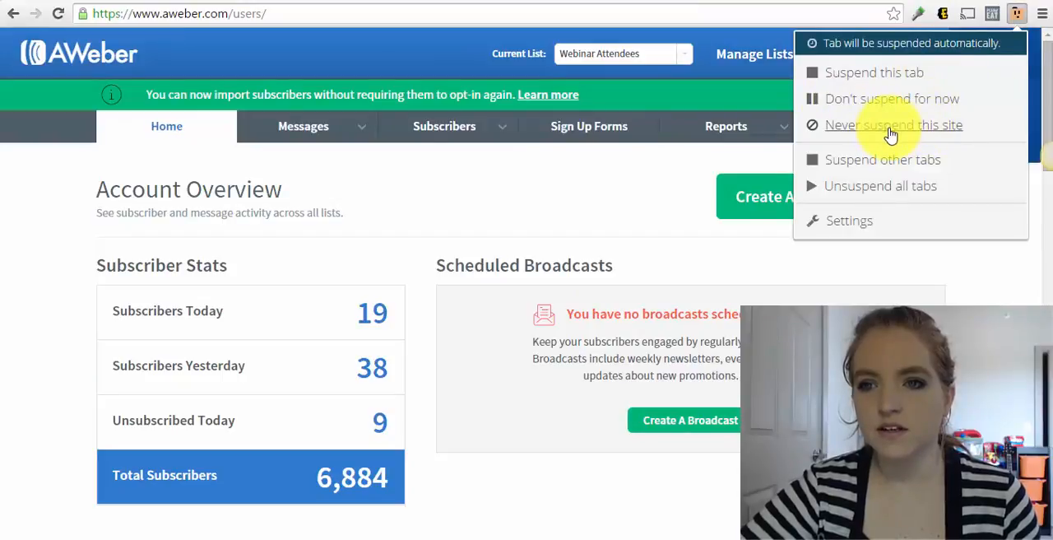
click(846, 188)
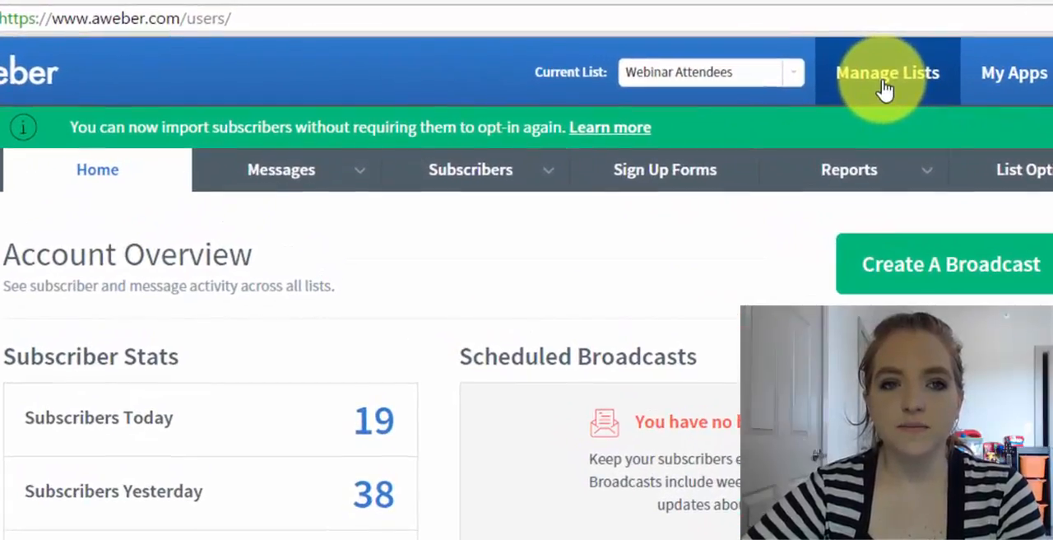
Start a new list from the list management page and add the partner's first name and an ampersand before the existing company name
click(885, 89)
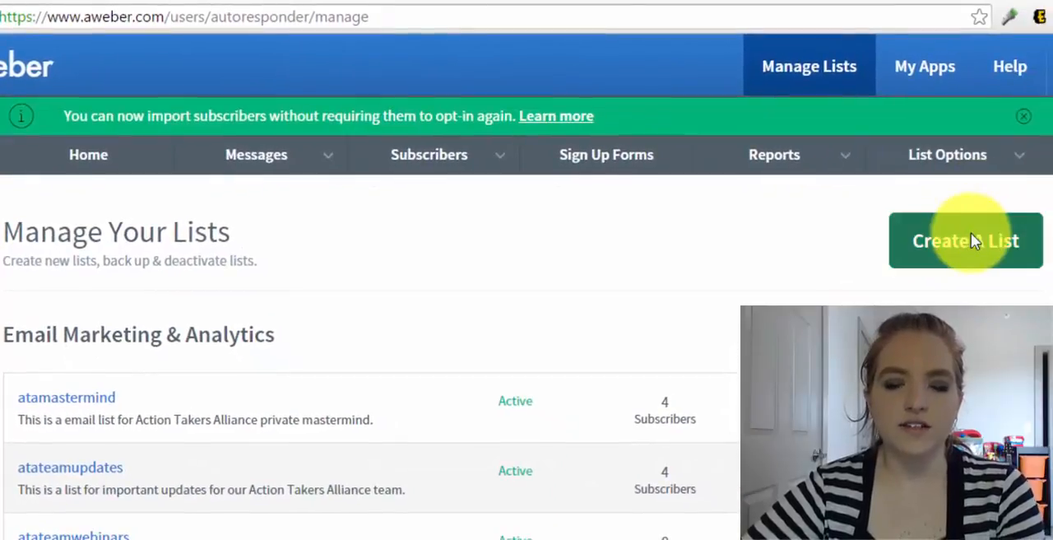
click(971, 238)
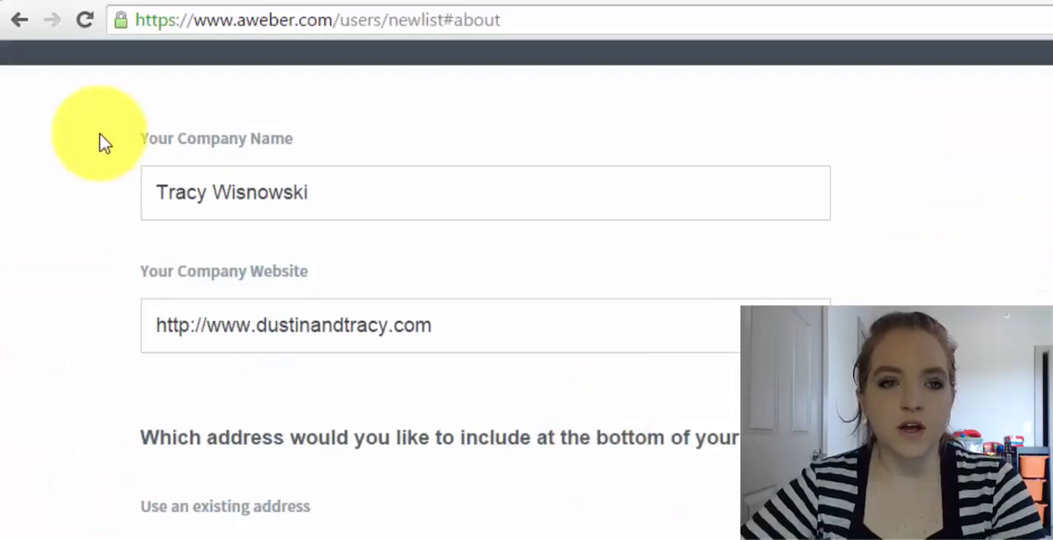
click(150, 177)
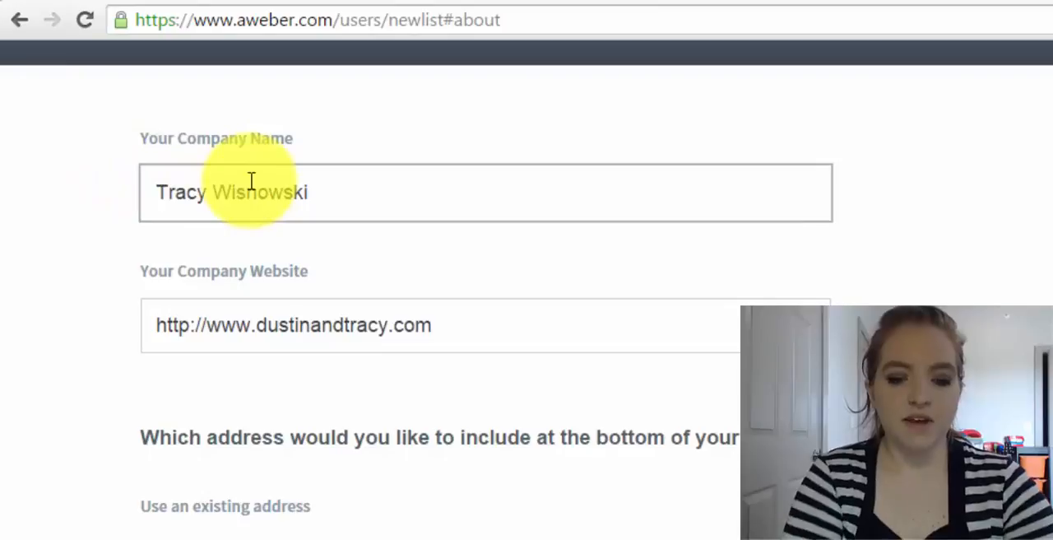
text(Dustin )
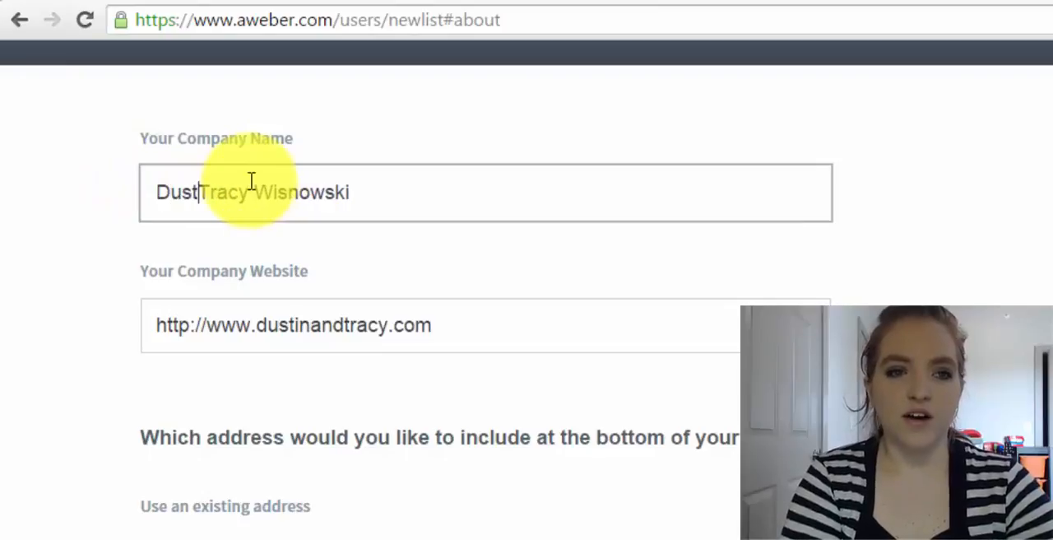
text(&)
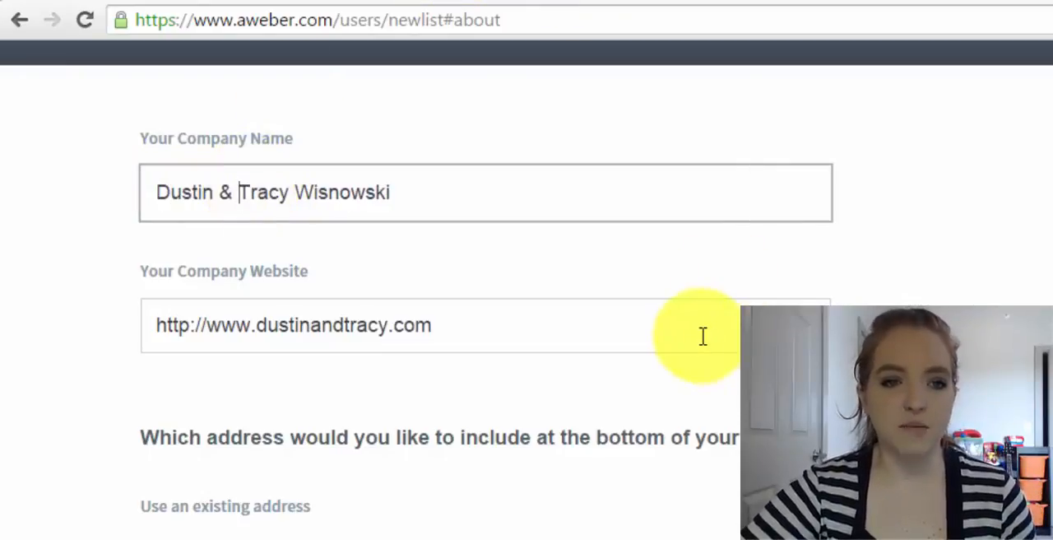
Keep the prefilled address, sender name and sender email, and proceed to the list naming page
scroll(701, 336, down, 1)
scroll(436, 298, down, 5)
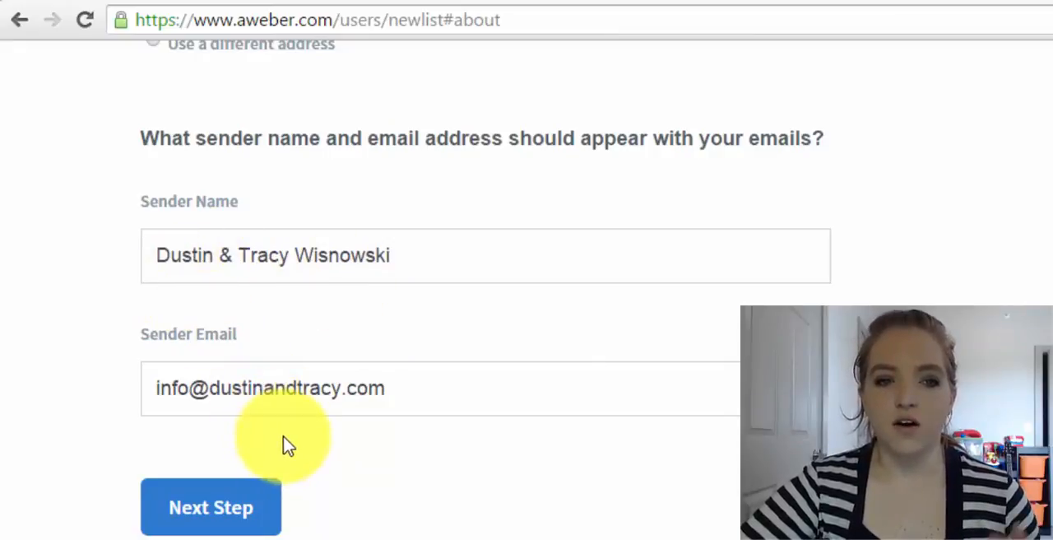
click(218, 515)
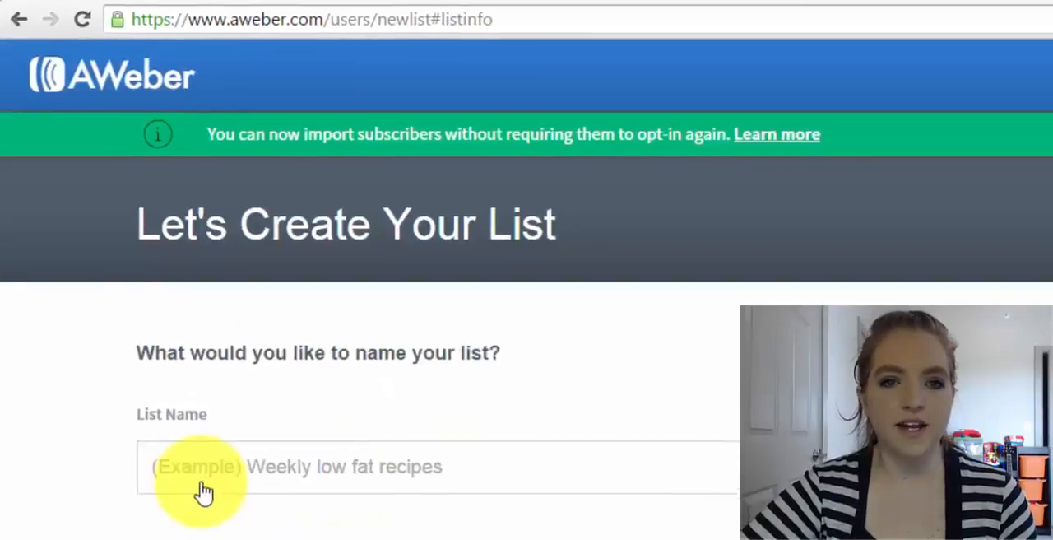
Name the new list "Daily Action Guide"
scroll(494, 361, down, 1)
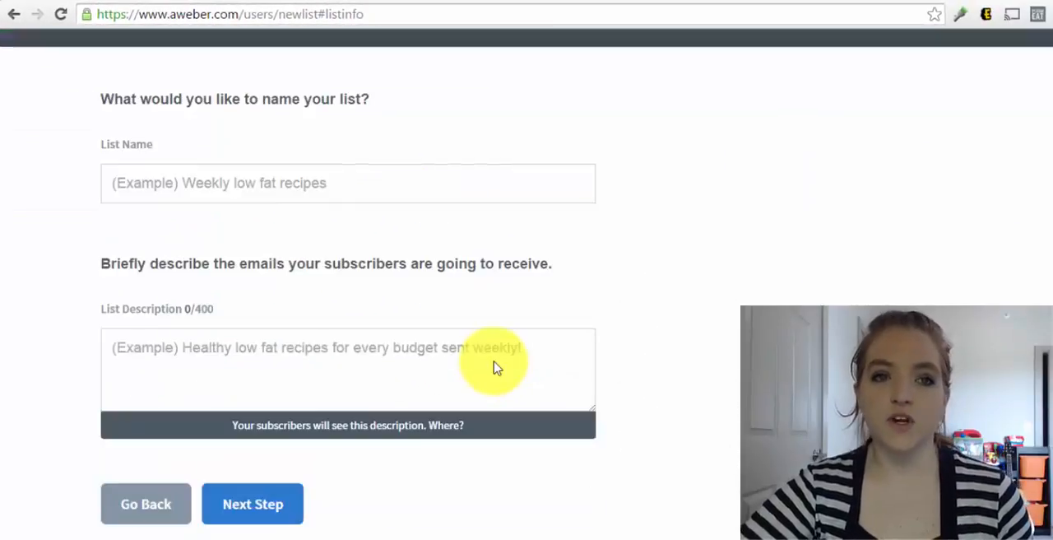
click(207, 179)
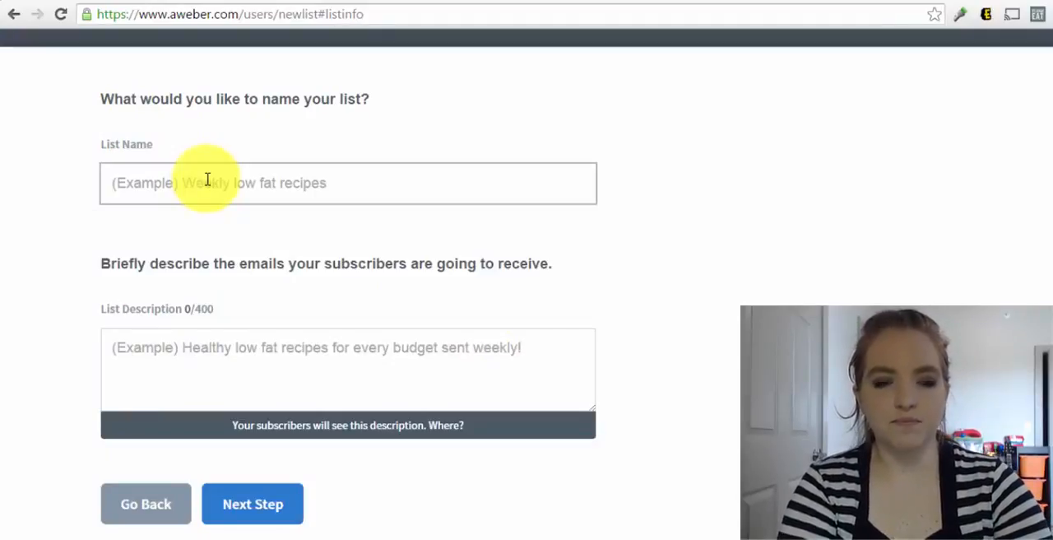
text(Ho)
key(BackSpace)
key(BackSpace)
text(Daily )
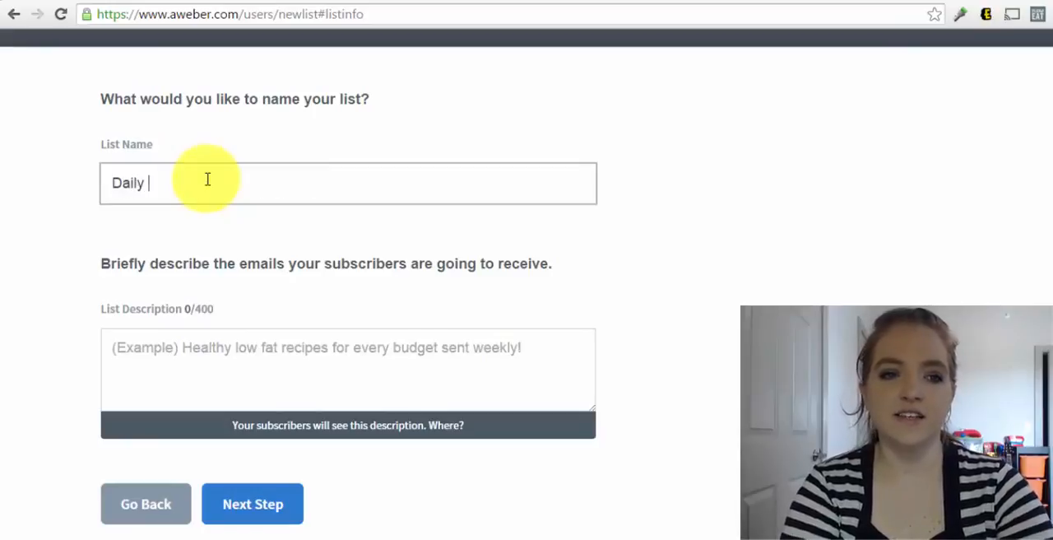
text(Tes)
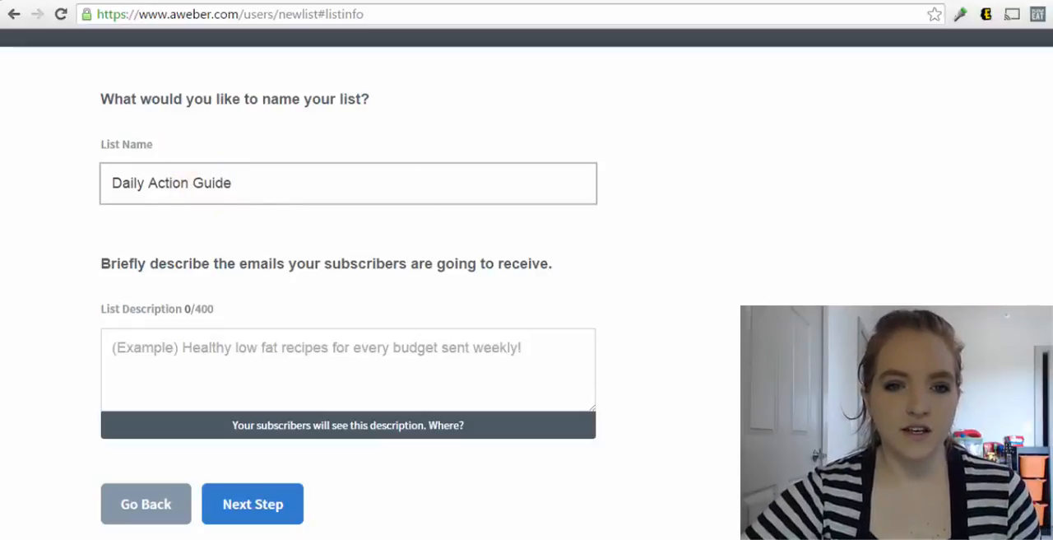
Describe the list as "This is a list for people who are interested in generating leads and sales online for their home business." and continue
scroll(346, 428, down, 2)
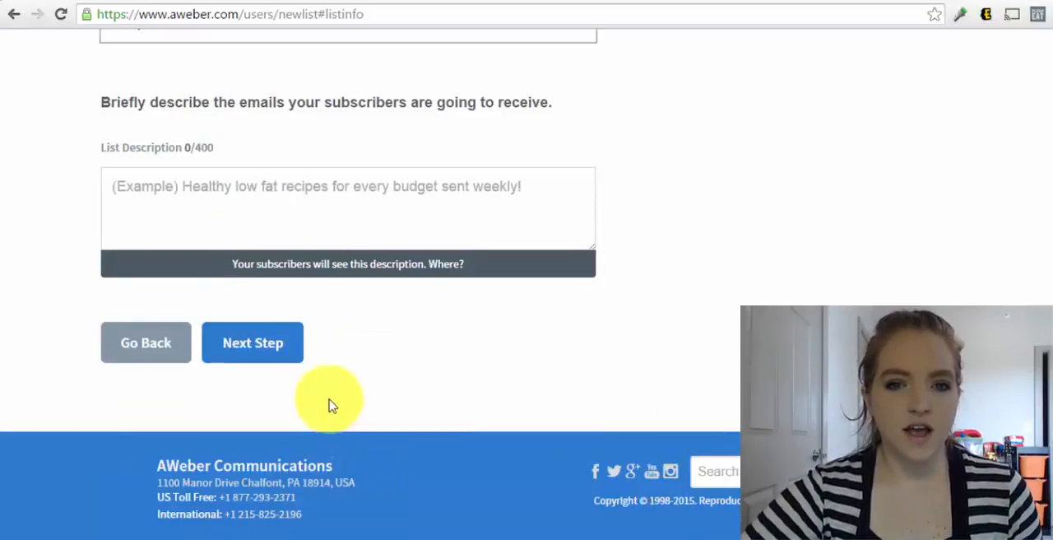
click(209, 190)
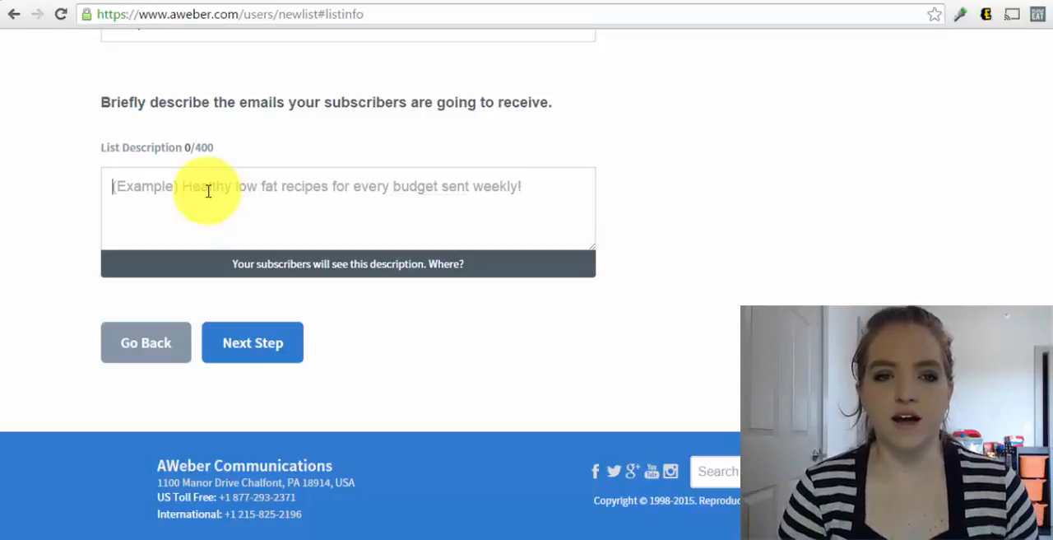
text(This is a list for p)
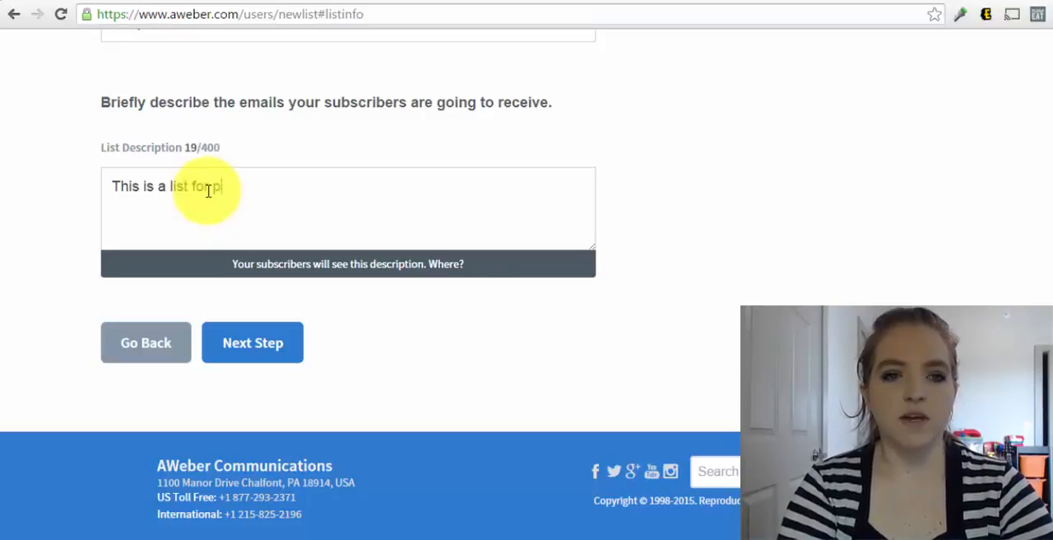
text(eople who are interes)
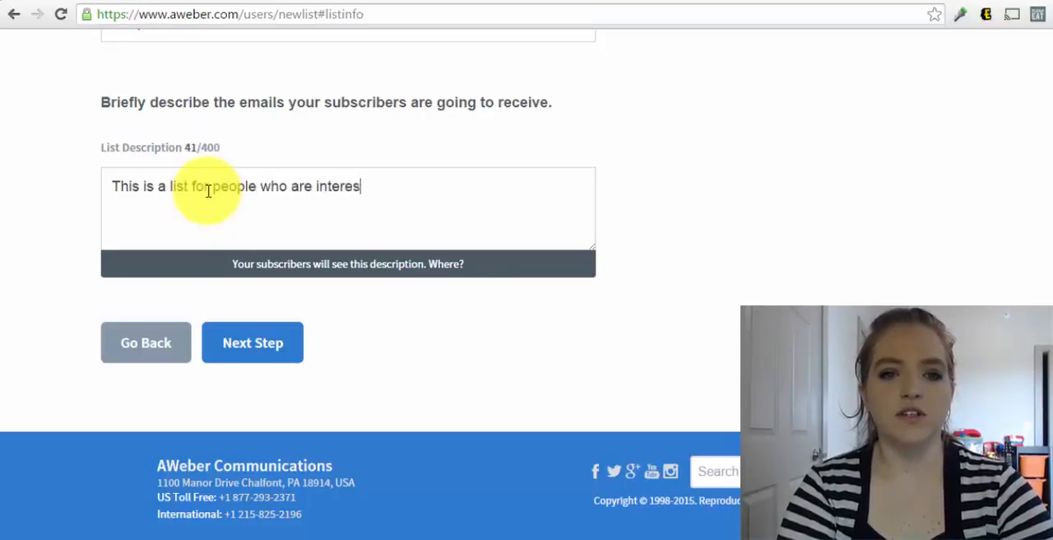
text(ted in generating le)
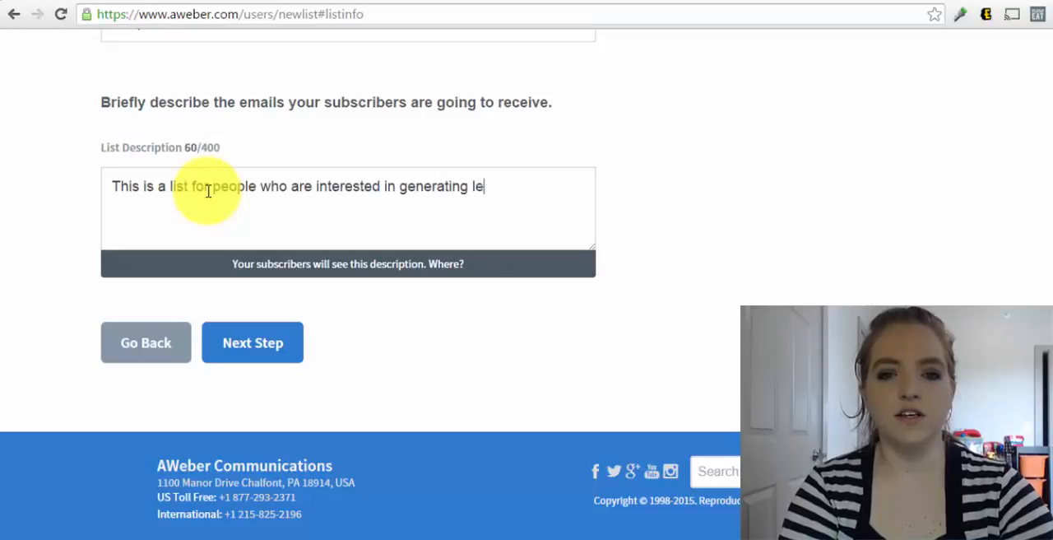
text(ads and sales online f)
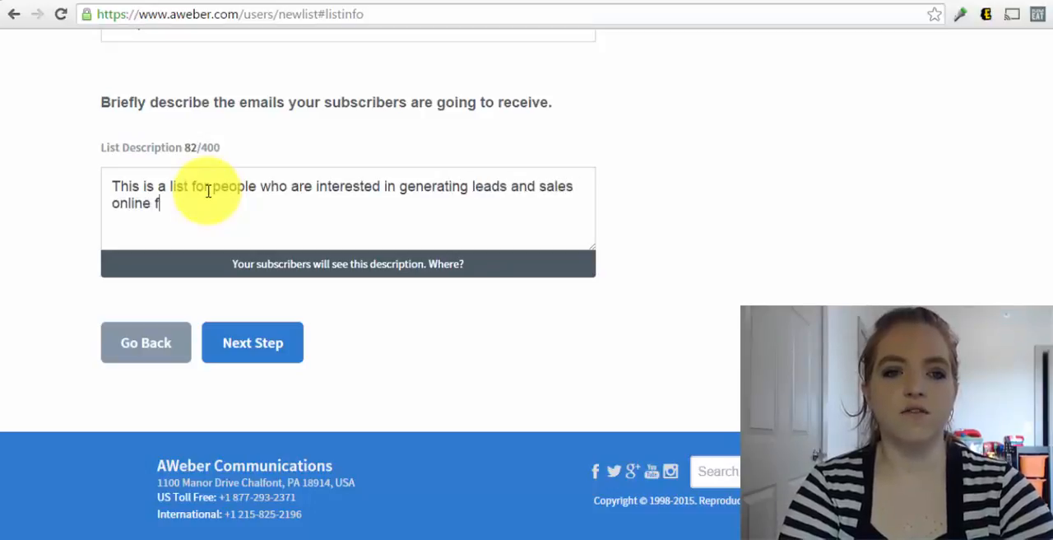
text(or their home business.)
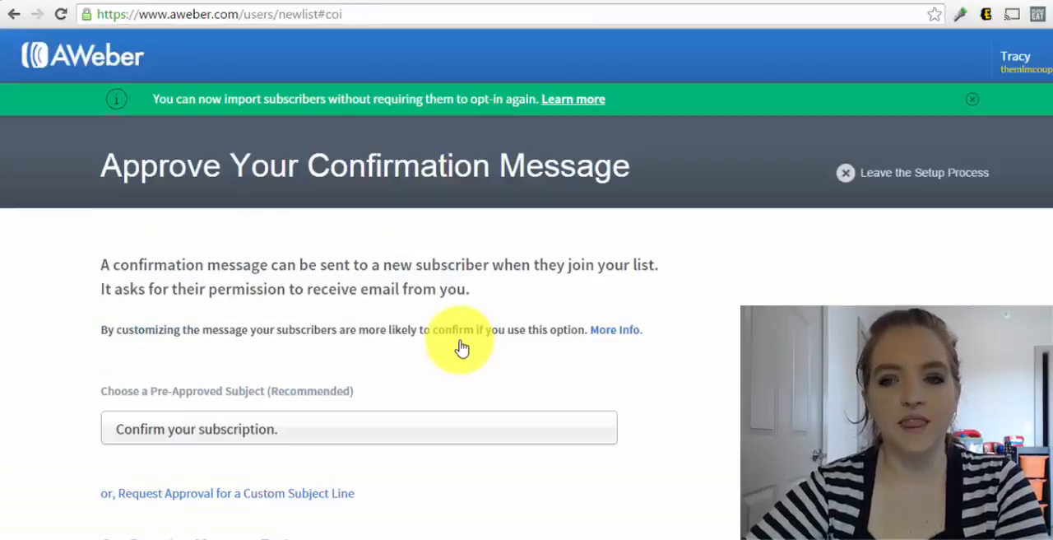
Review the prefilled confirmation message, keep its subject and body, and approve it to create the list
scroll(461, 347, down, 3)
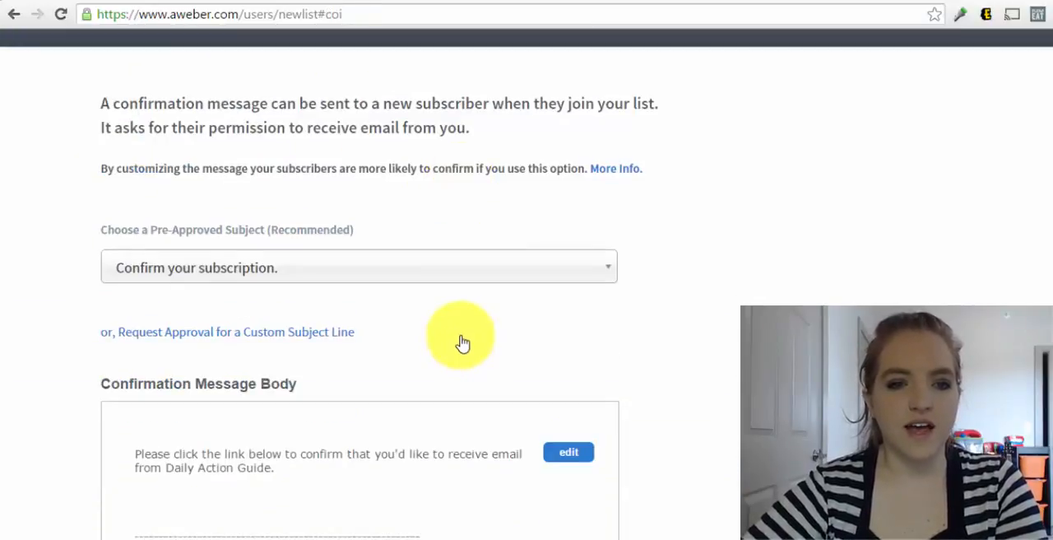
scroll(461, 344, down, 2)
scroll(407, 247, down, 5)
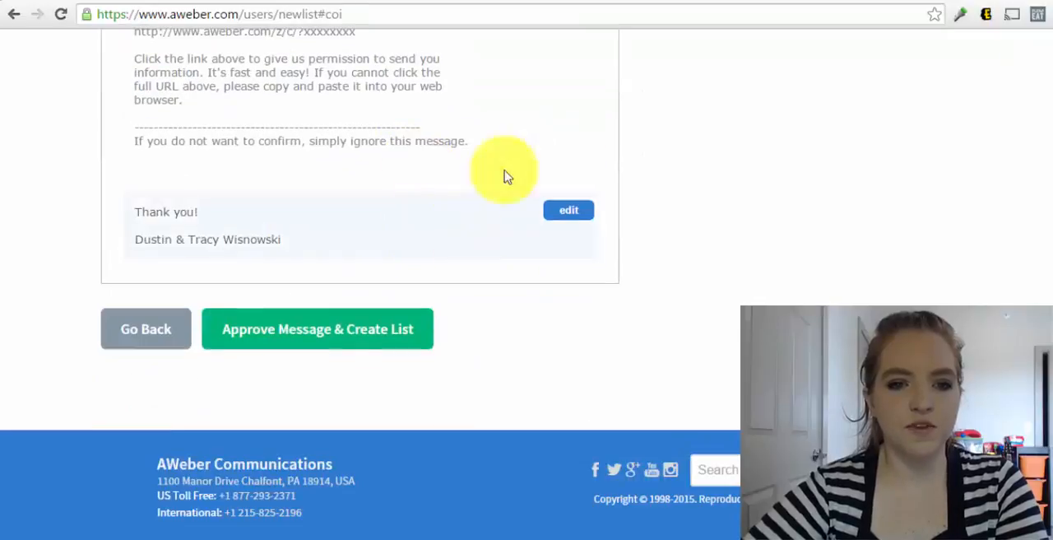
scroll(502, 174, up, 9)
scroll(346, 344, down, 4)
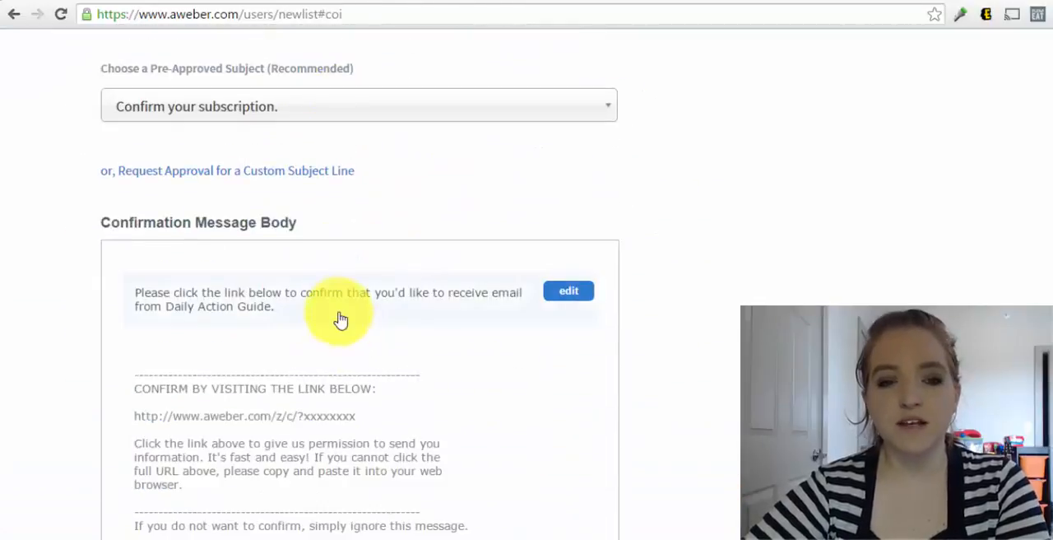
scroll(370, 300, down, 4)
scroll(372, 304, down, 1)
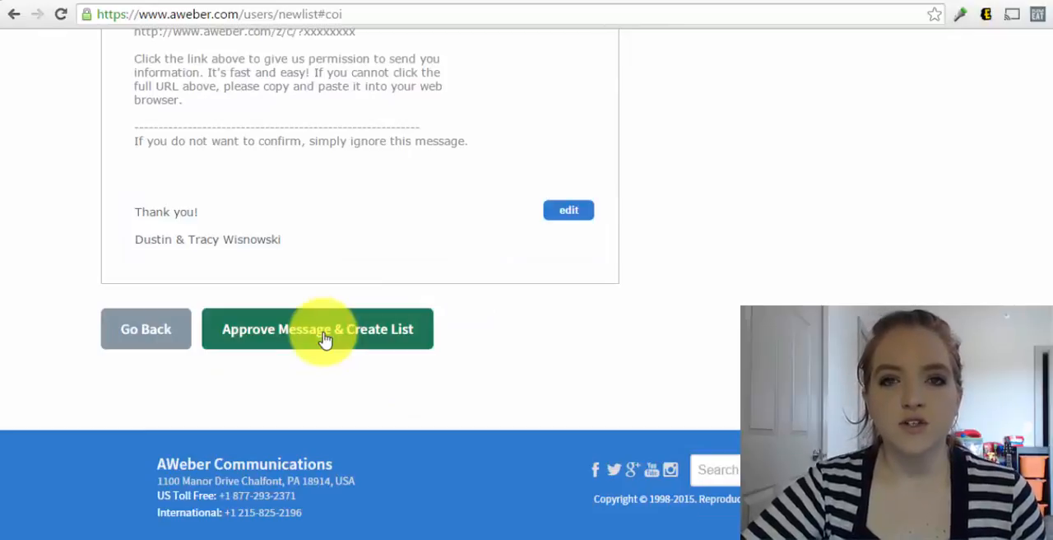
click(349, 334)
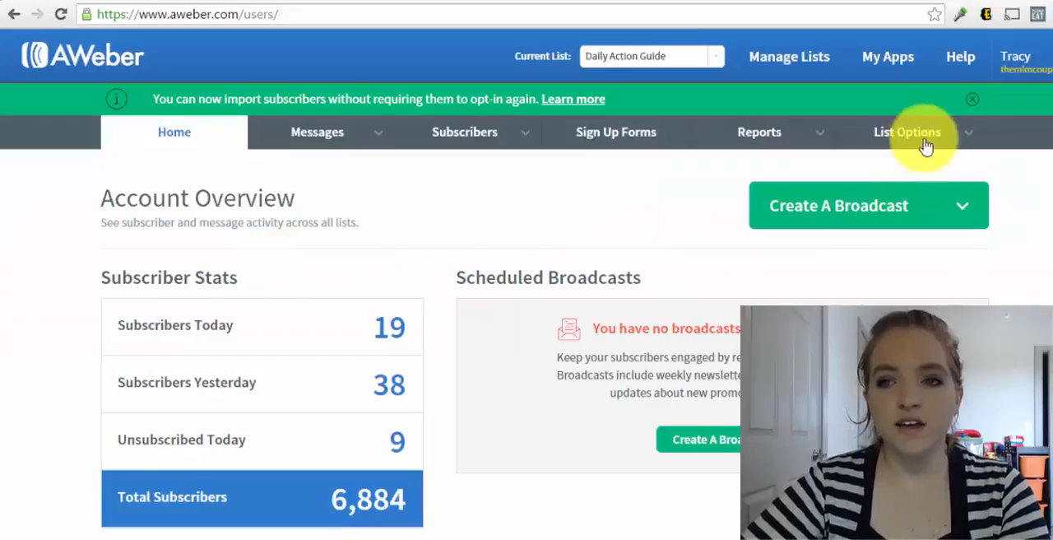
In the list's confirmed opt-in settings, turn off the confirmed opt-in email for web forms and save the settings
click(925, 142)
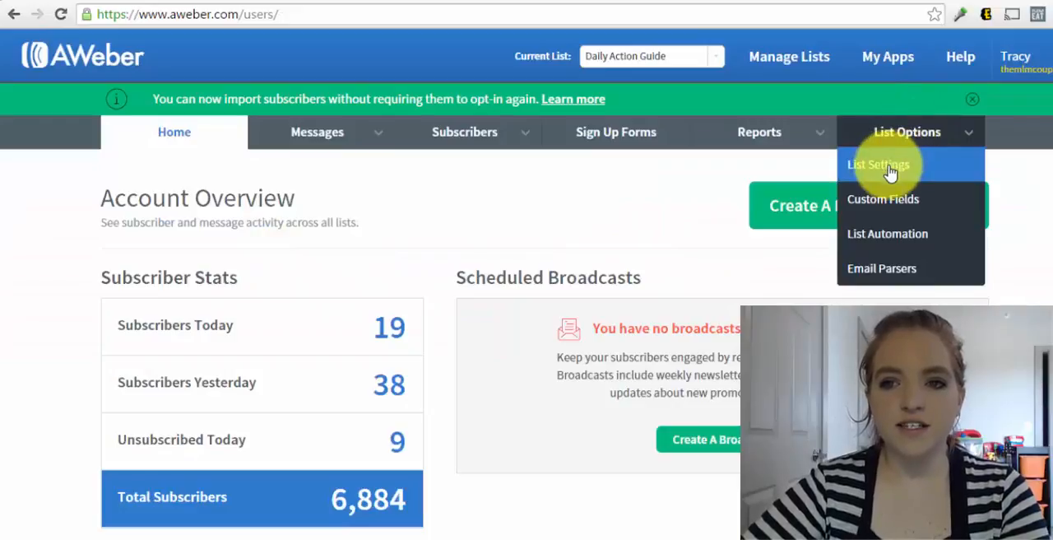
click(887, 167)
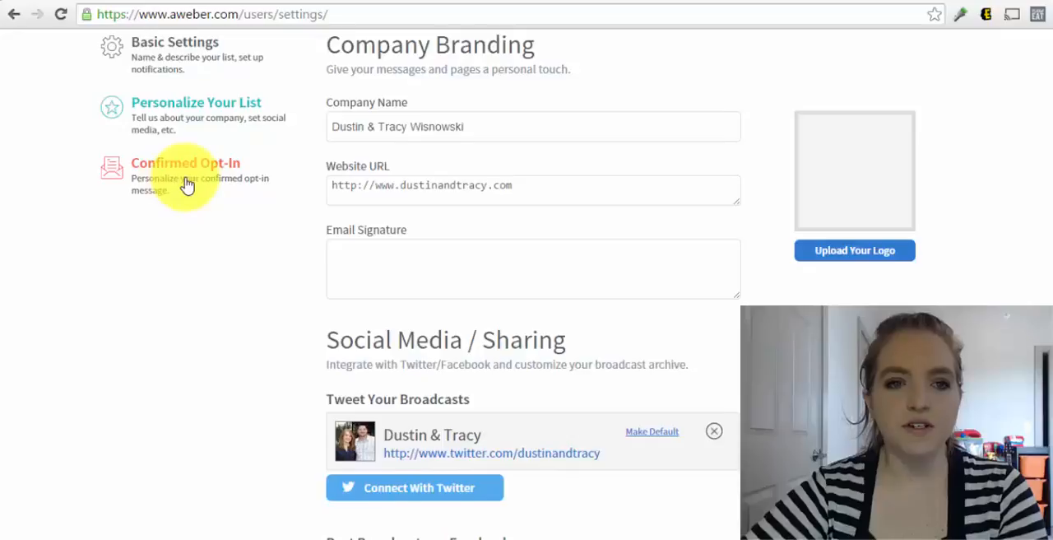
click(187, 183)
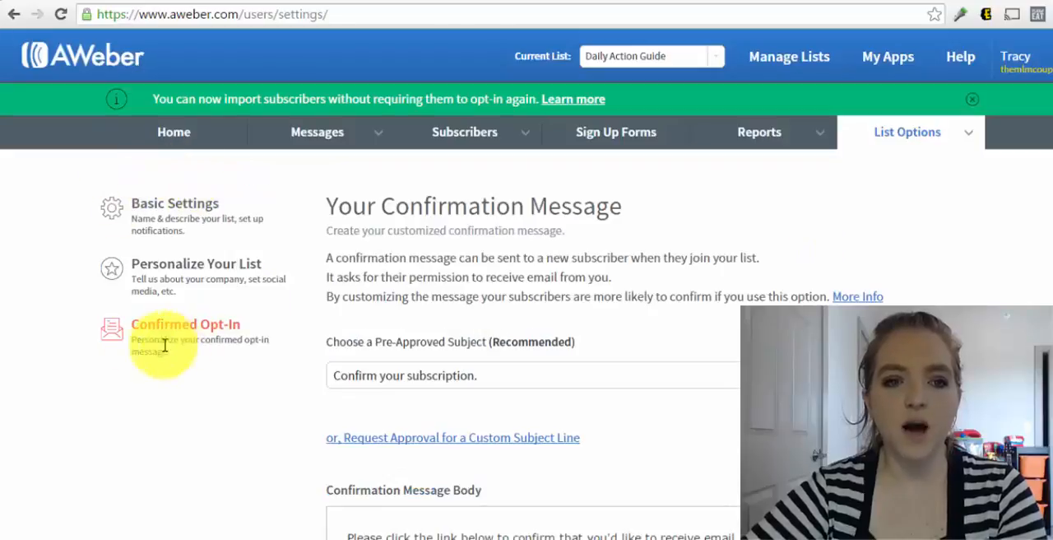
scroll(510, 280, down, 8)
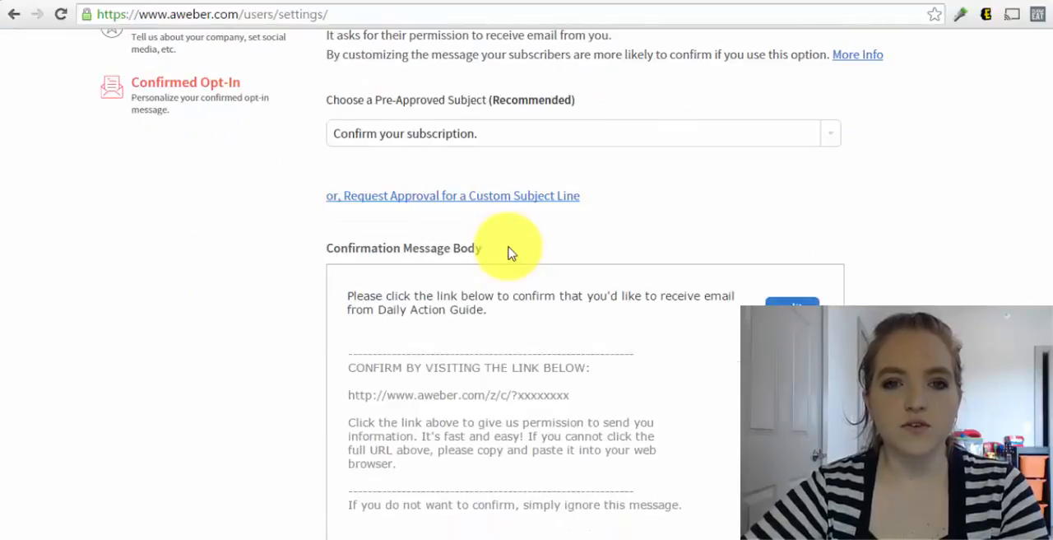
scroll(509, 252, down, 3)
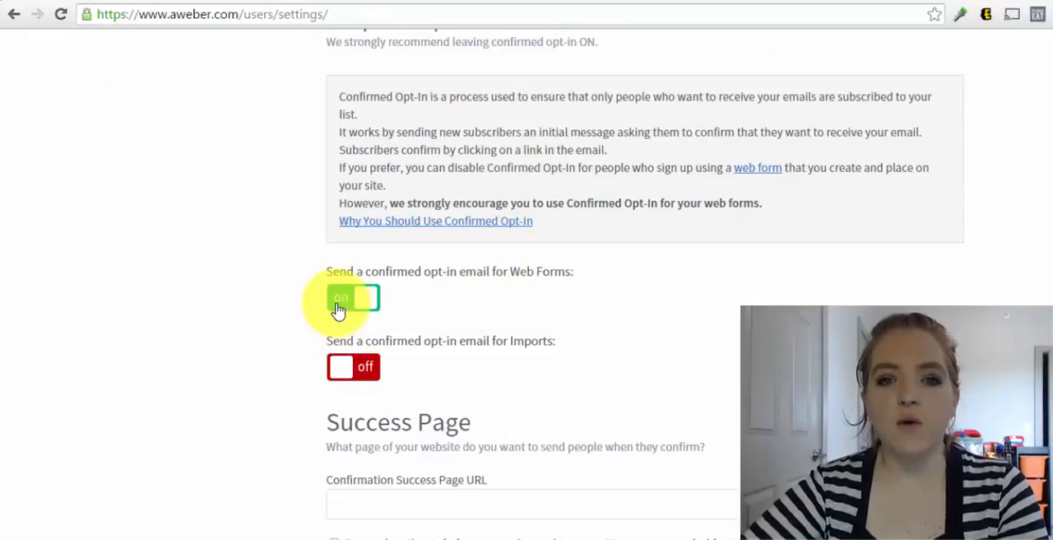
click(339, 310)
click(399, 383)
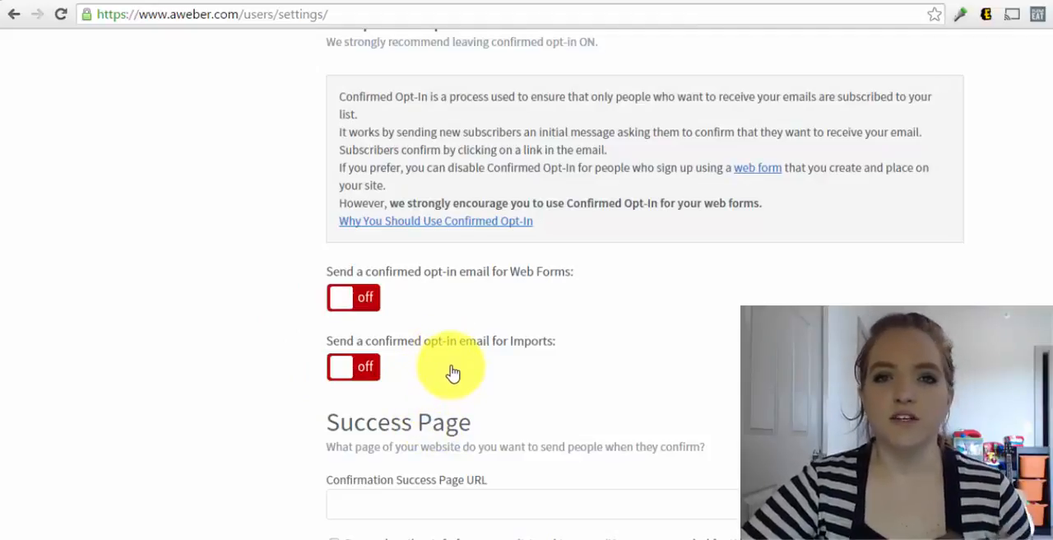
scroll(442, 346, down, 4)
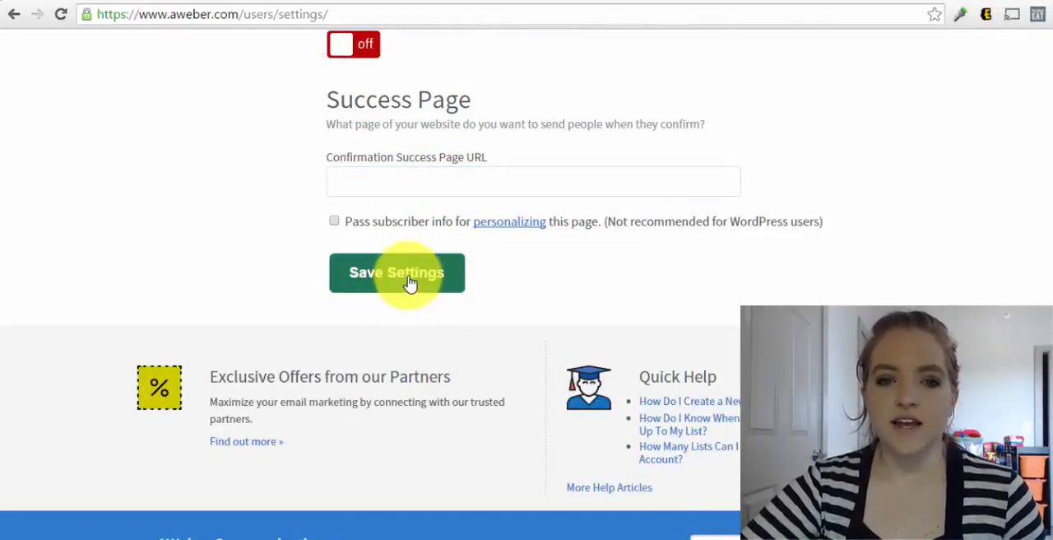
click(409, 279)
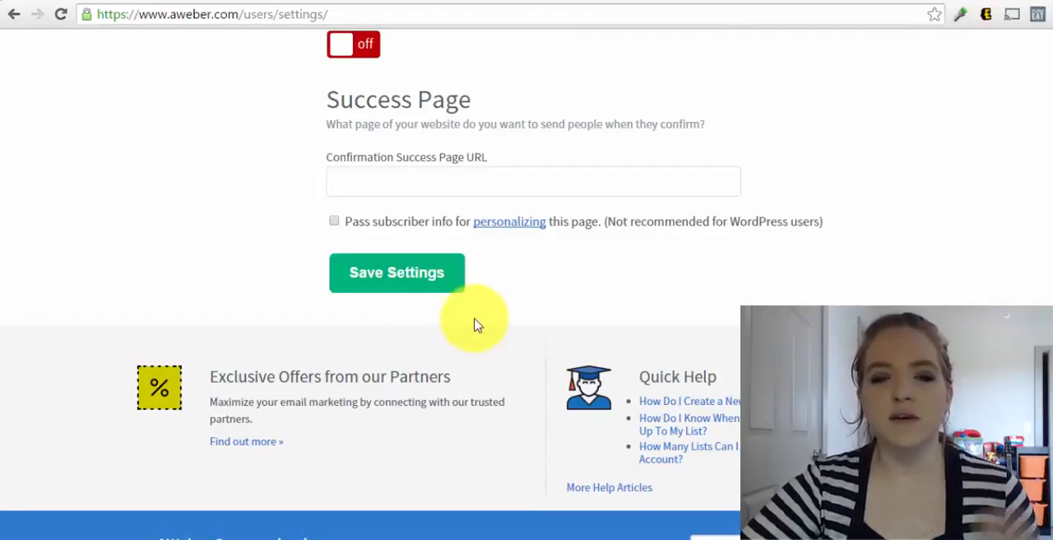
click(399, 287)
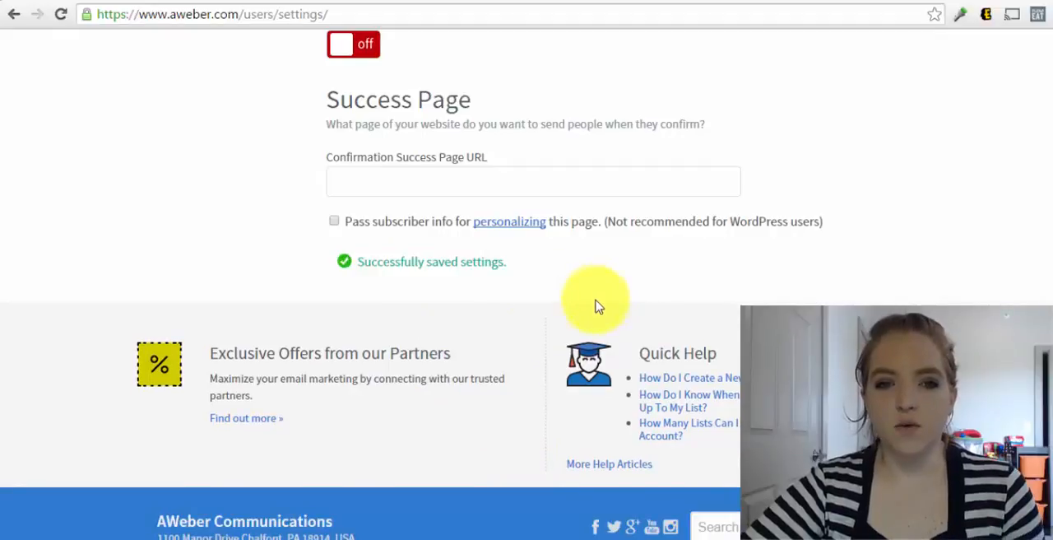
Switch to the Google Docs checklist and strike through item 1, "Create a new list in your autoresponder"
scroll(469, 329, up, 5)
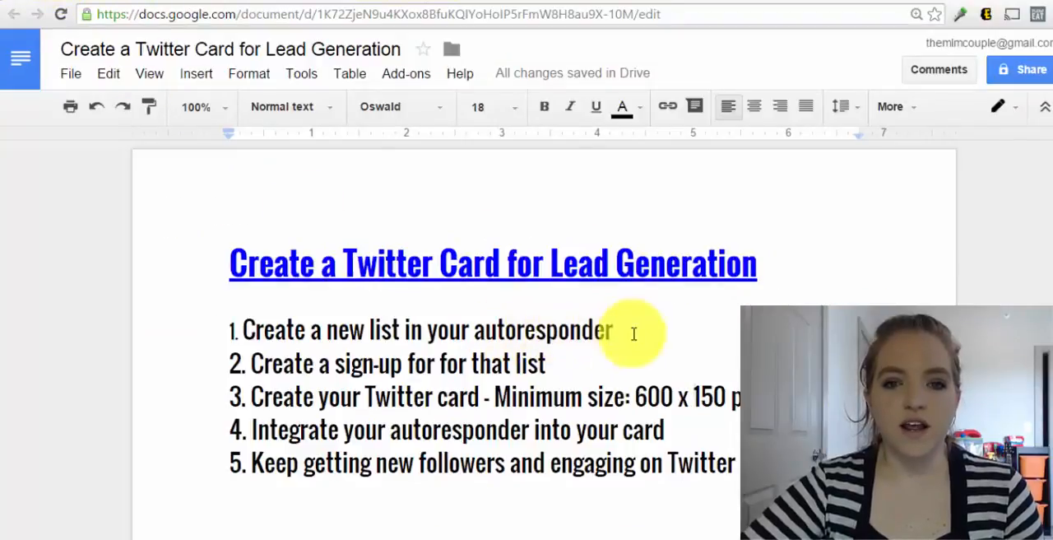
drag(630, 331, 210, 317)
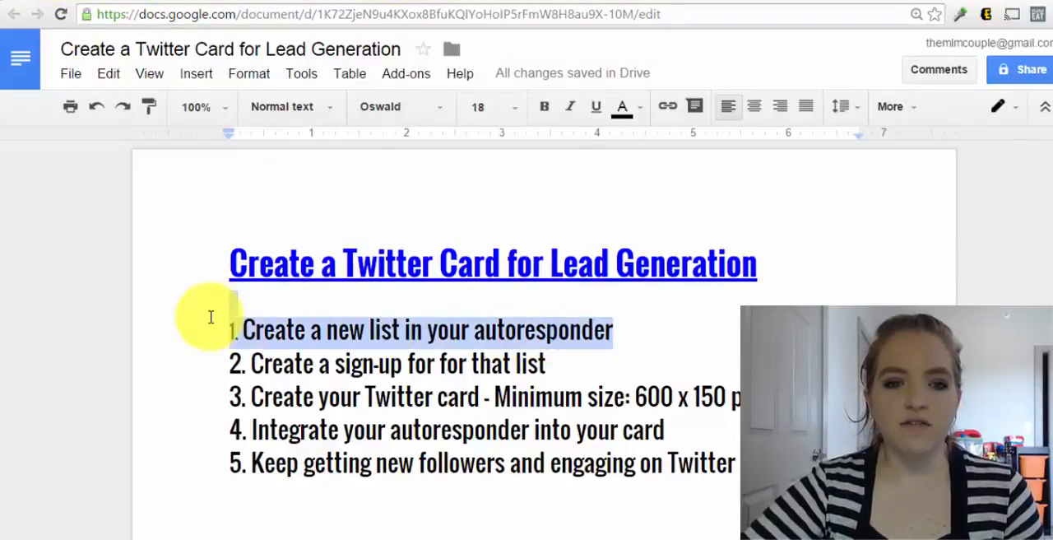
click(246, 76)
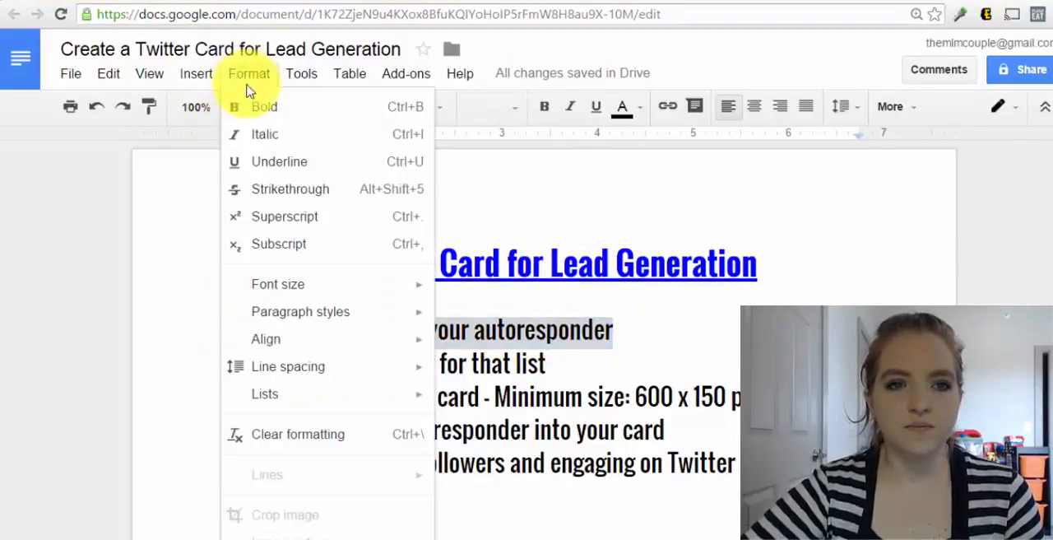
click(284, 191)
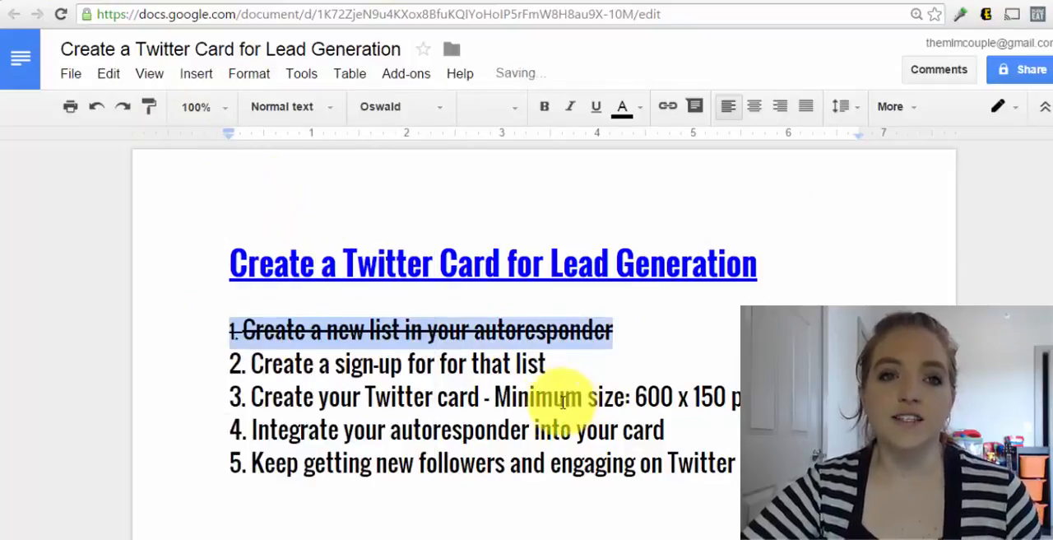
Switch back to AWeber and start creating the first sign-up form for the Daily Action Guide list
click(237, 3)
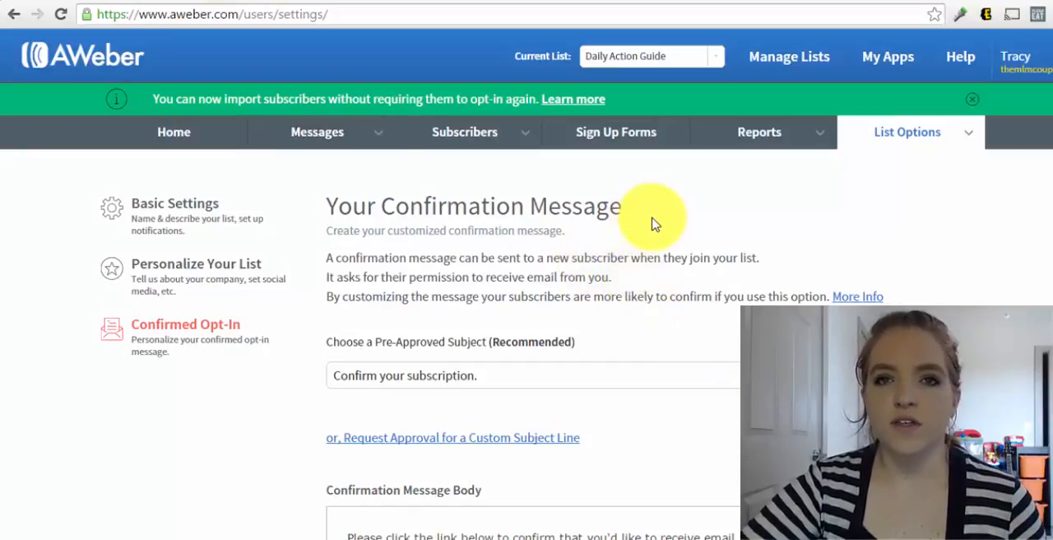
click(623, 144)
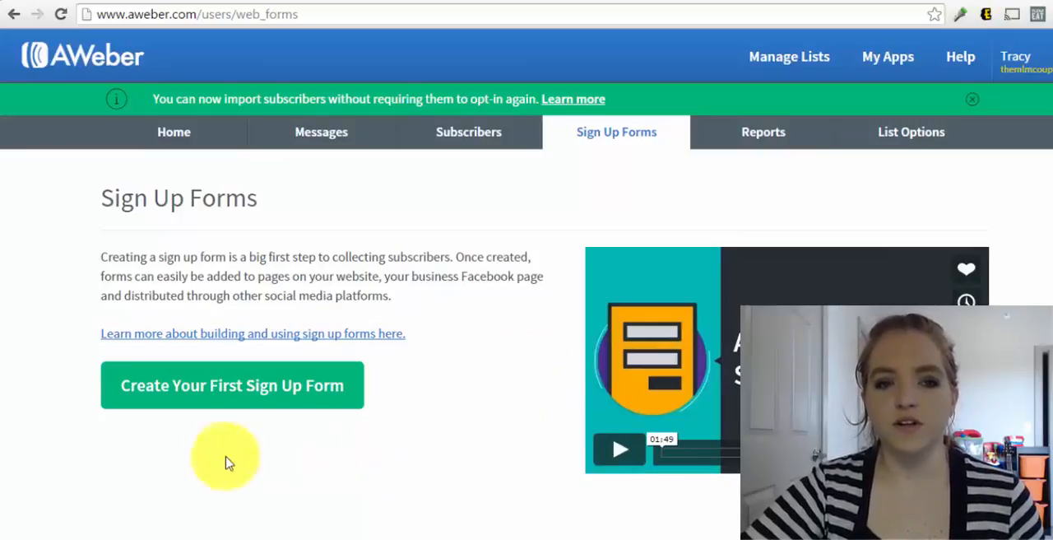
click(280, 384)
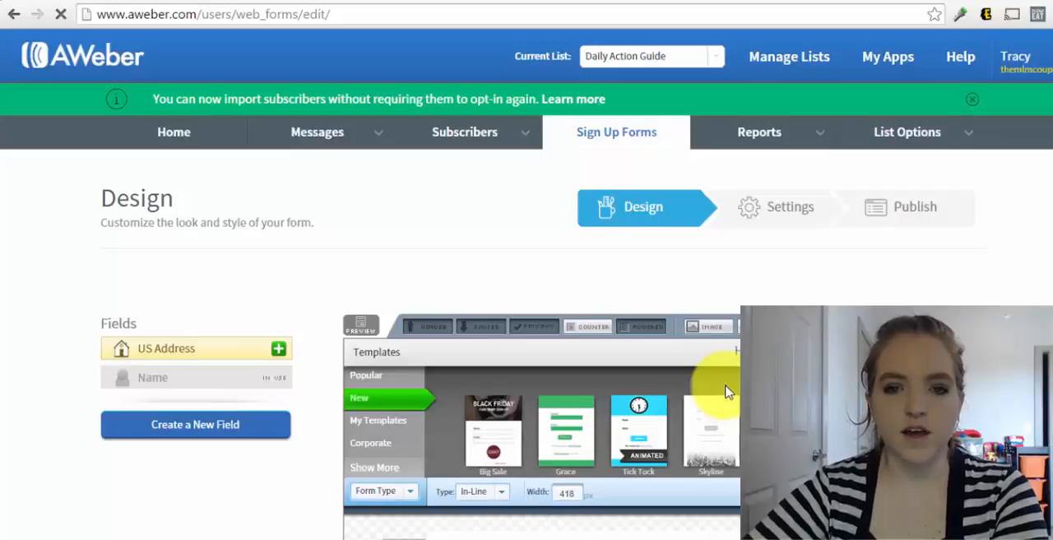
Keep the default form design with its name and email fields and proceed to the form settings
scroll(726, 392, down, 5)
scroll(726, 392, up, 4)
scroll(671, 218, down, 5)
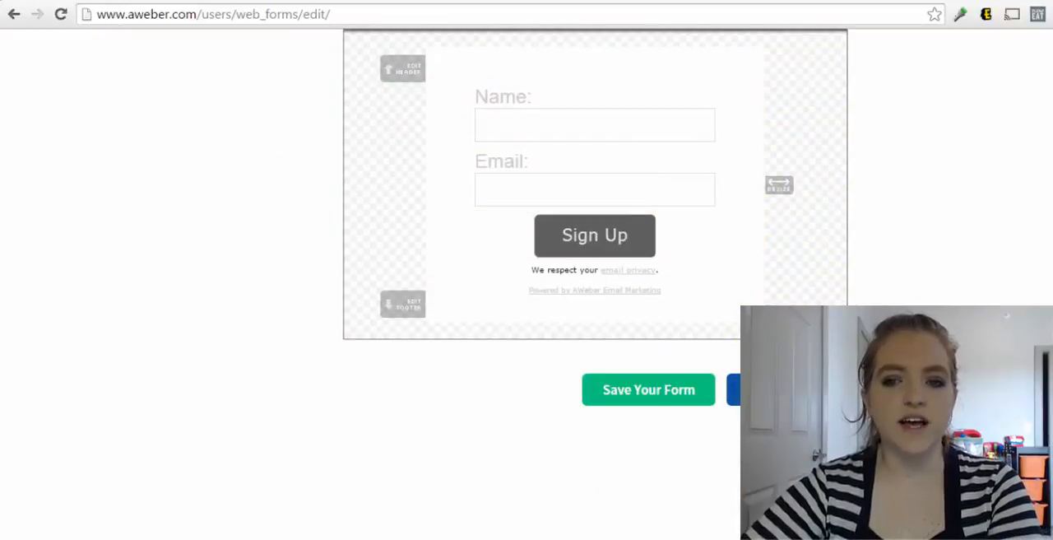
click(777, 390)
Name the sign-up form "Twitter Card for Daily Action Guide"
scroll(609, 347, down, 2)
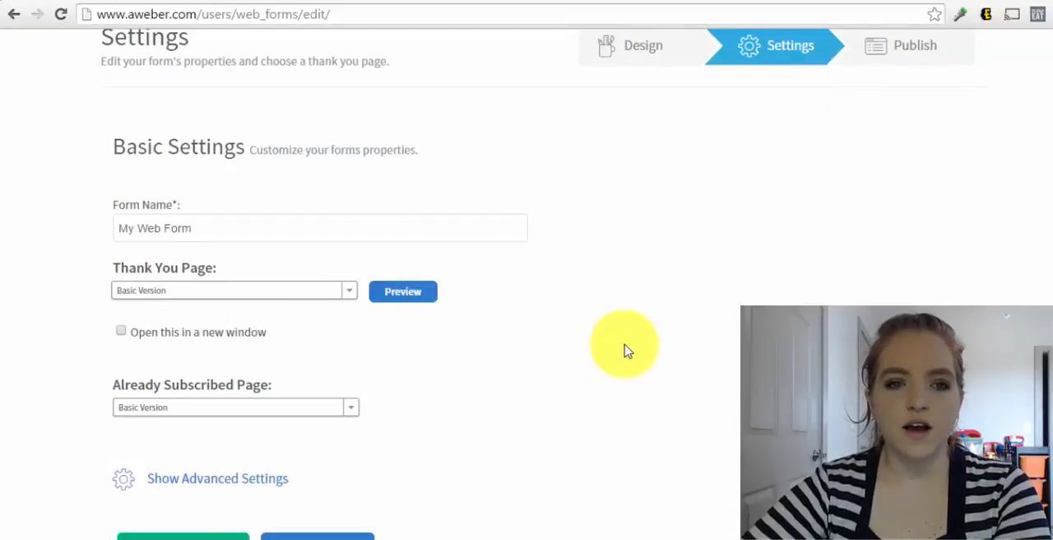
scroll(623, 350, down, 1)
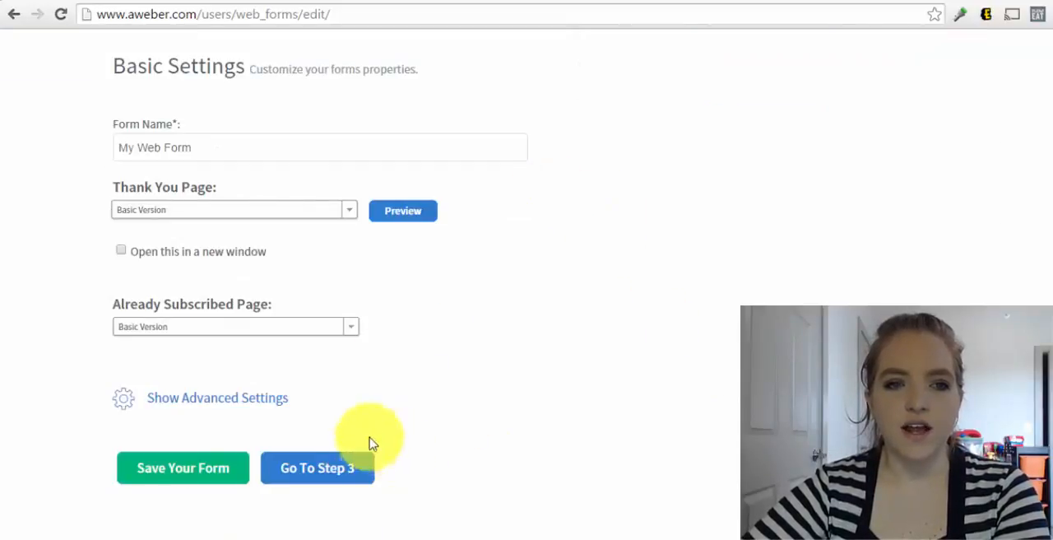
scroll(202, 280, up, 2)
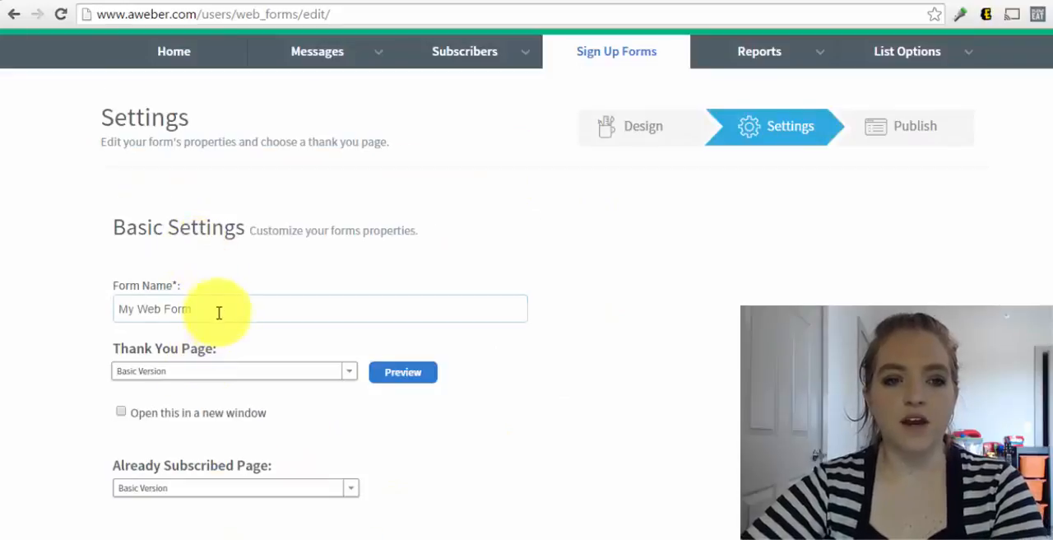
drag(219, 312, 4, 294)
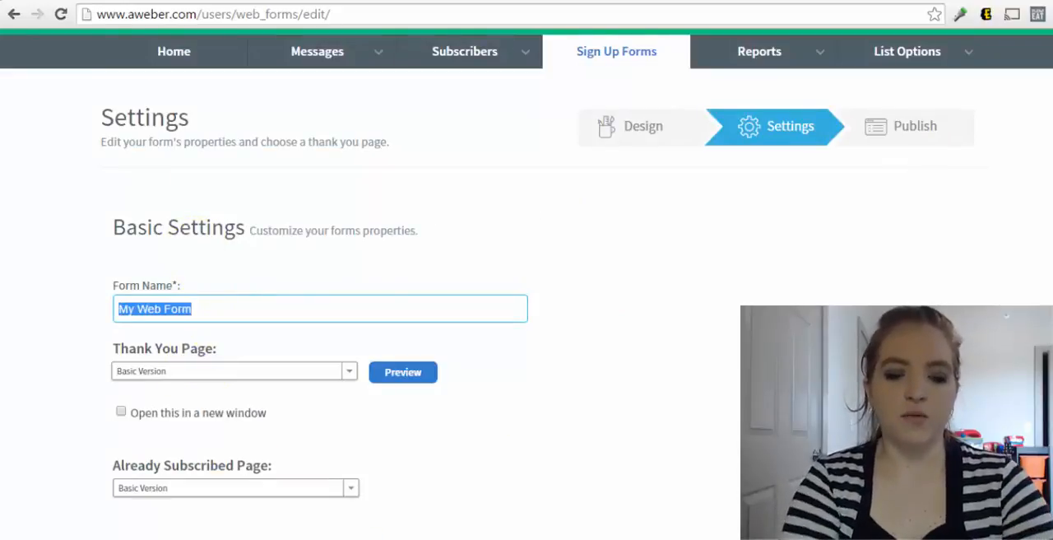
text(Tw)
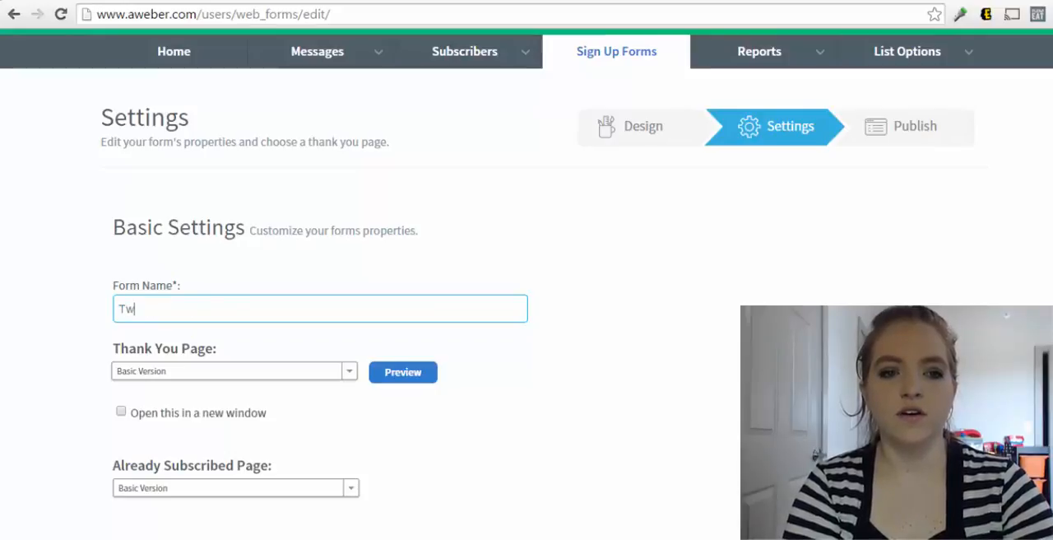
text(itter for)
key(BackSpace)
key(BackSpace)
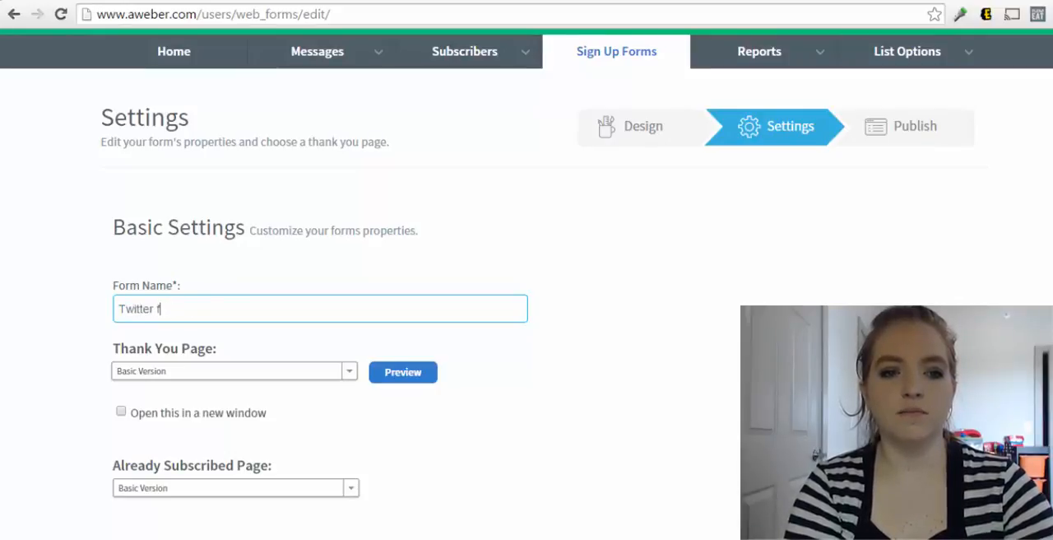
text(Card for)
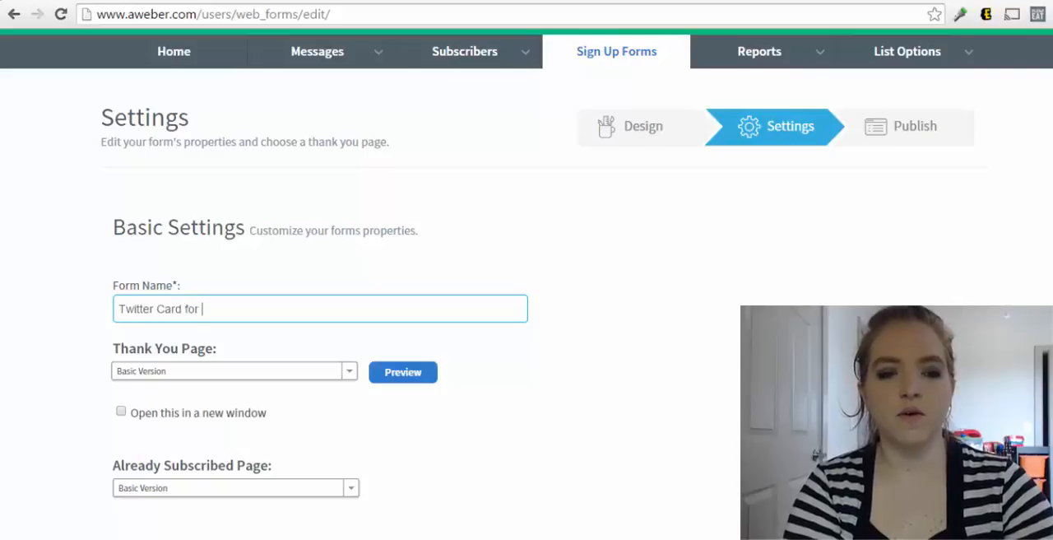
text( Daily Action Guide)
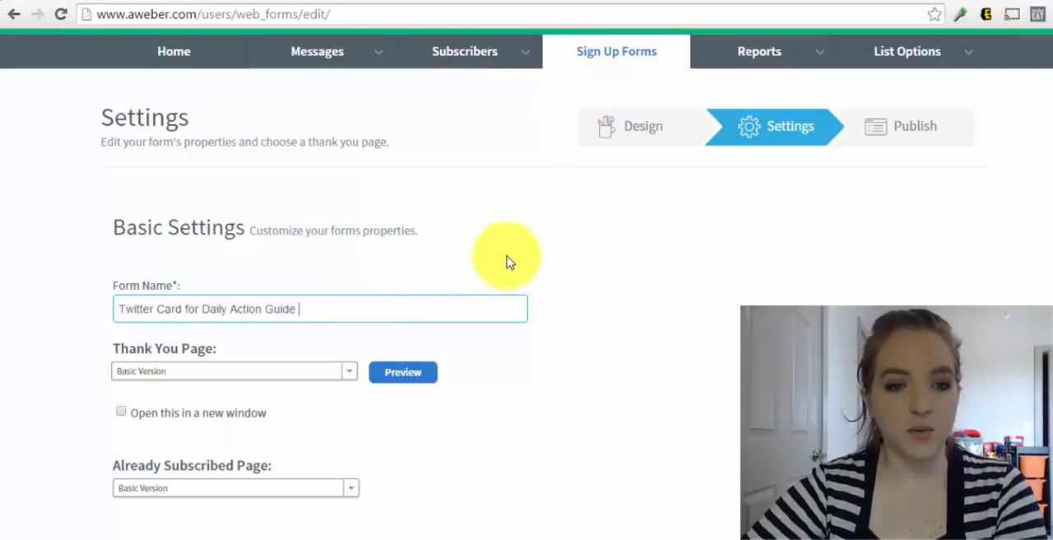
Save the form with the Basic Version thank-you and already-subscribed pages, and proceed to its publishing options
scroll(453, 331, down, 3)
click(315, 390)
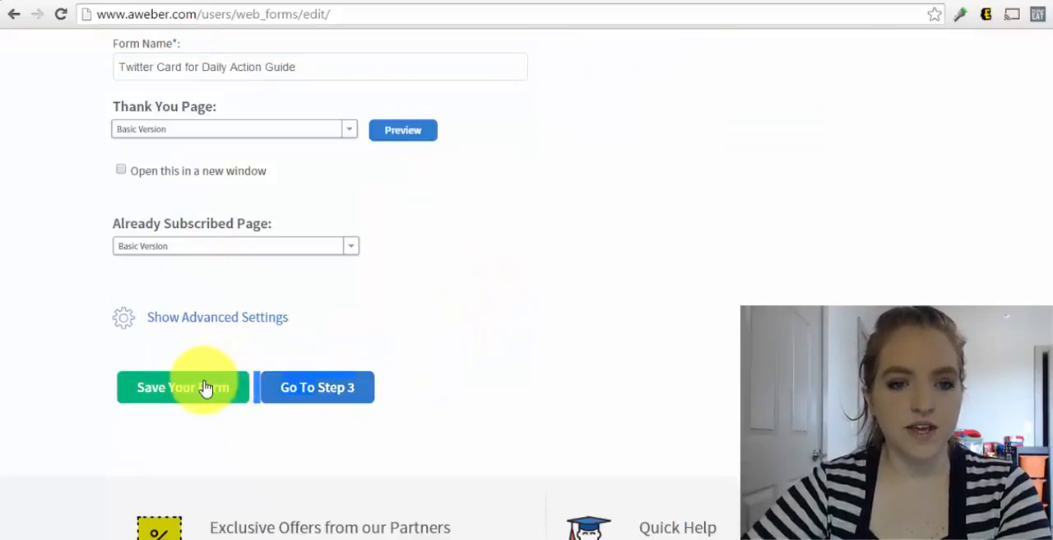
click(306, 388)
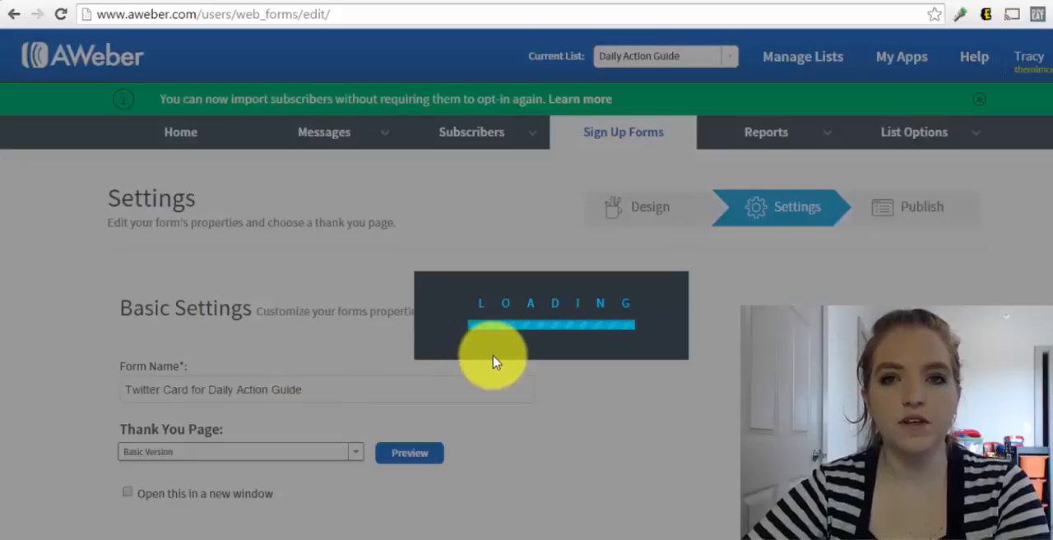
scroll(490, 358, down, 3)
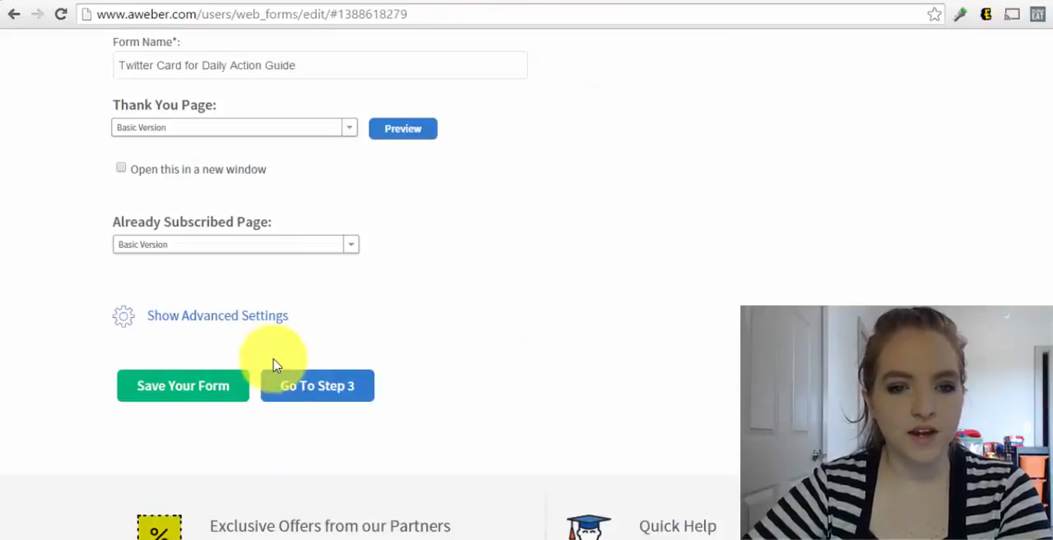
click(294, 388)
scroll(679, 358, down, 3)
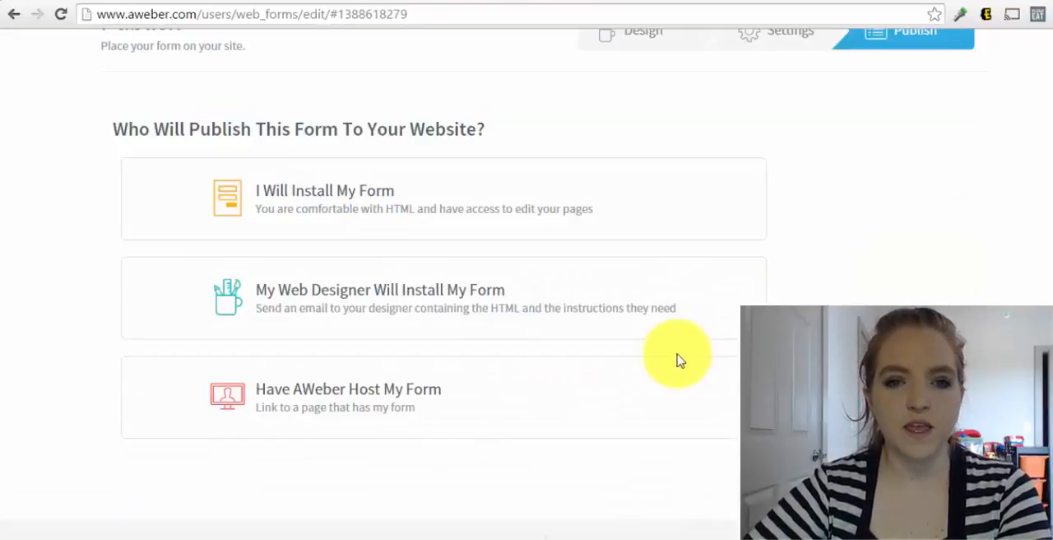
scroll(874, 218, up, 1)
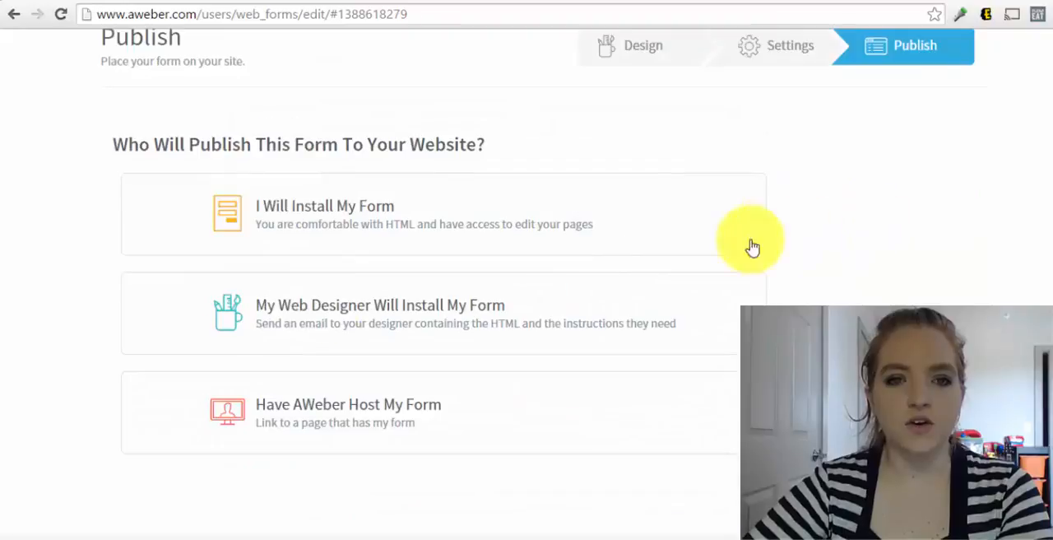
Choose to install the form yourself, show its Raw HTML Version, and enlarge the code box
click(319, 228)
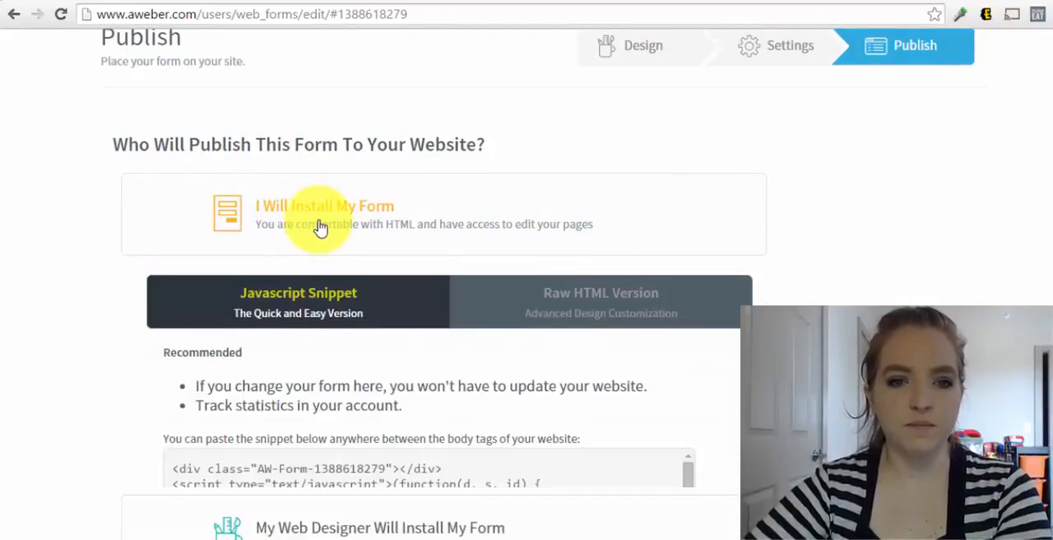
click(609, 306)
scroll(606, 305, down, 2)
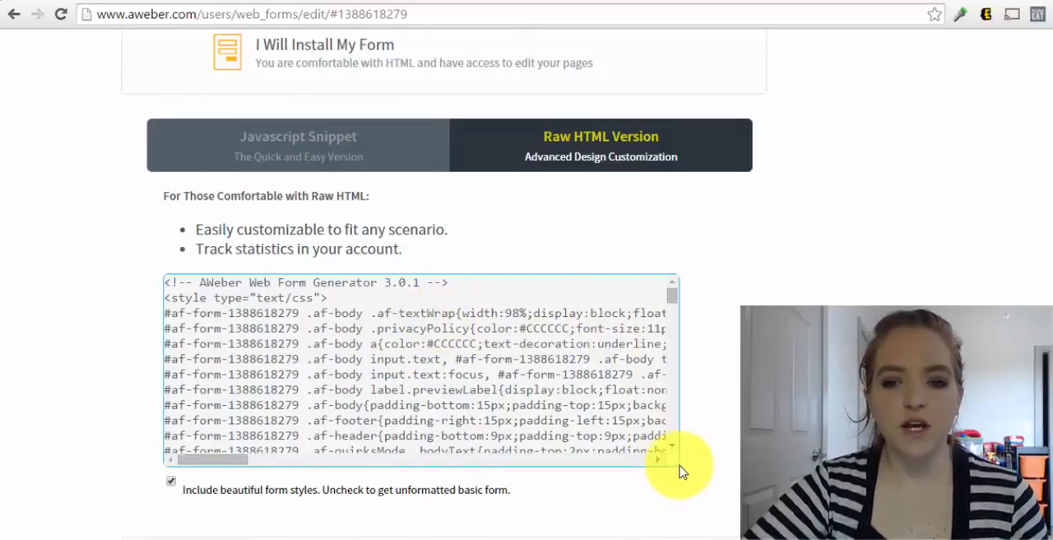
drag(680, 471, 786, 523)
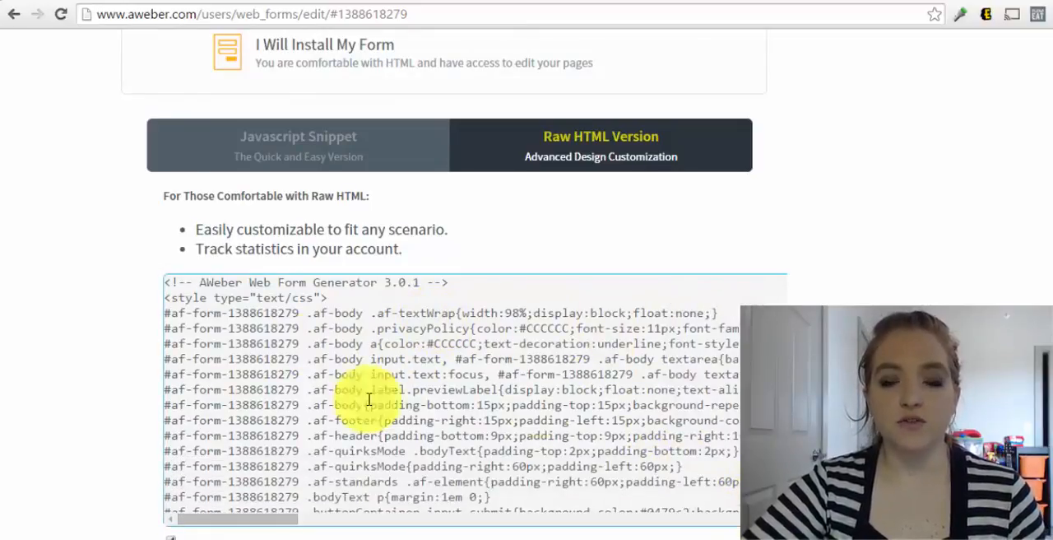
Switch to the Google Docs checklist and strike through item 2 about creating a sign-up form
click(102, 1)
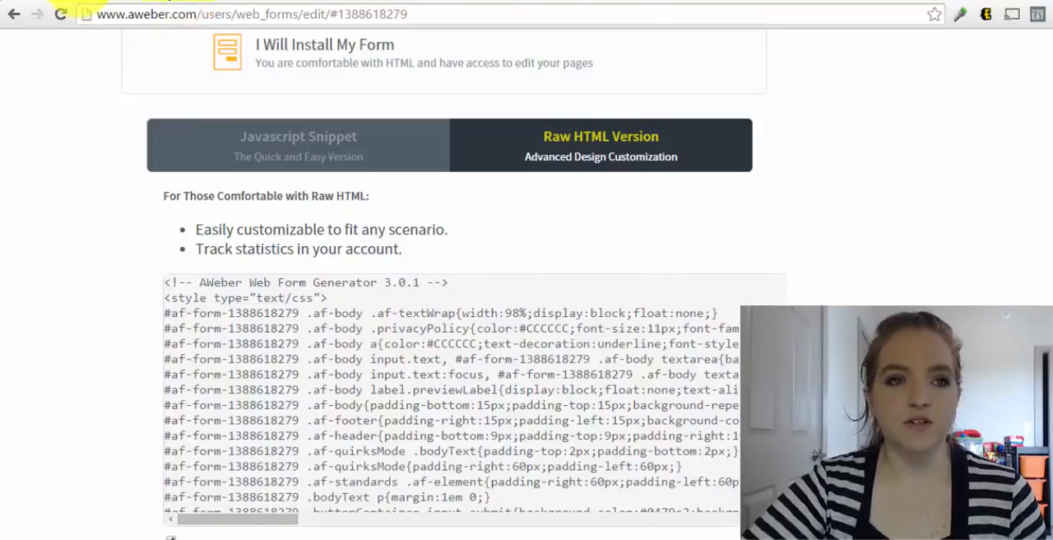
click(87, 2)
drag(576, 364, 178, 371)
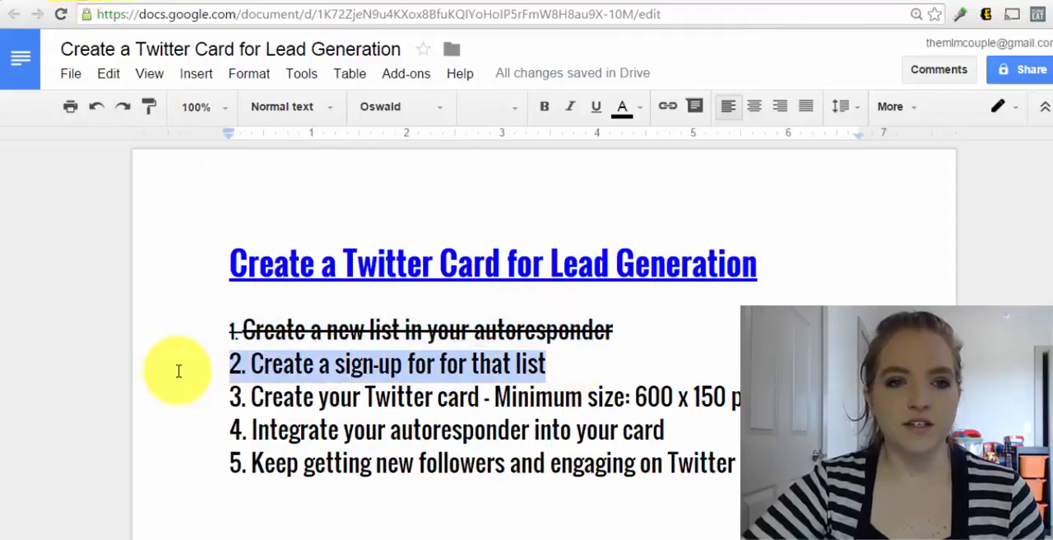
click(248, 73)
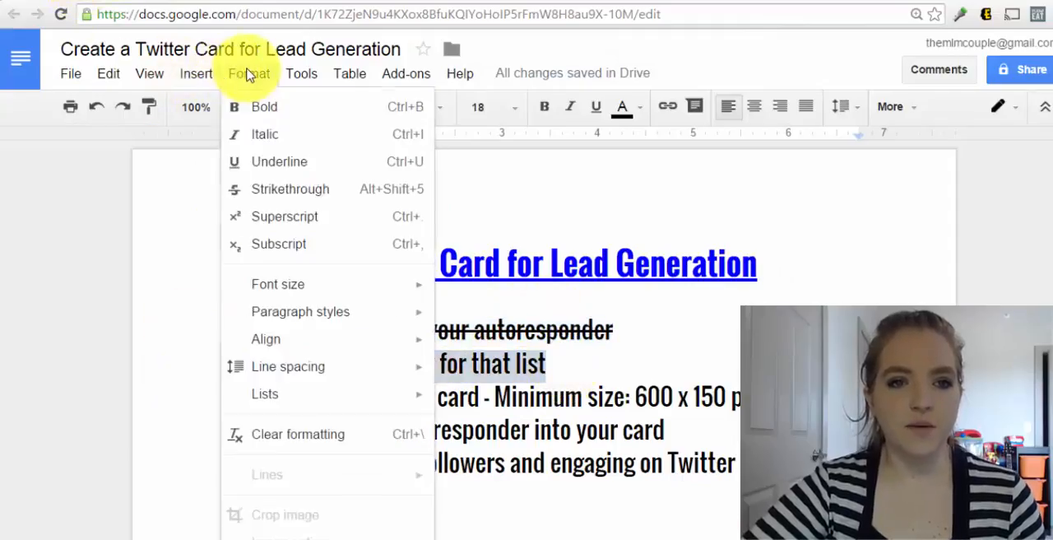
click(298, 192)
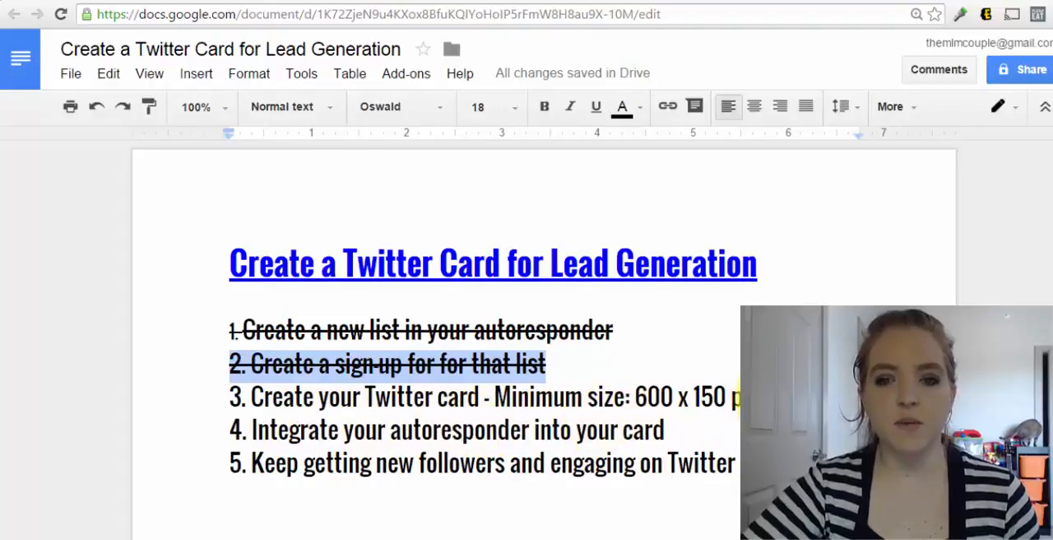
Switch to Canva, create a custom design of 600 x 150 px, and give it a plain red background
click(613, 2)
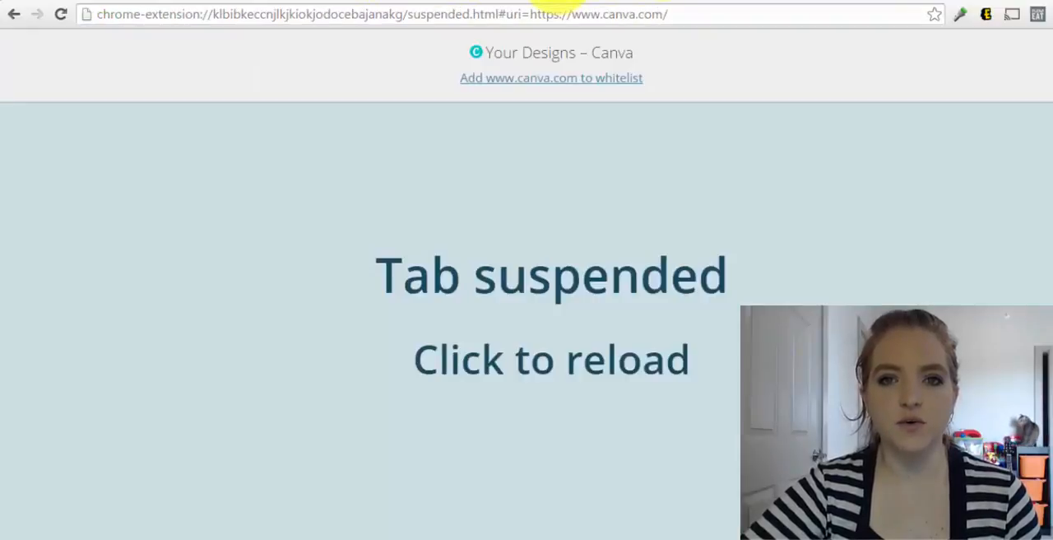
click(566, 238)
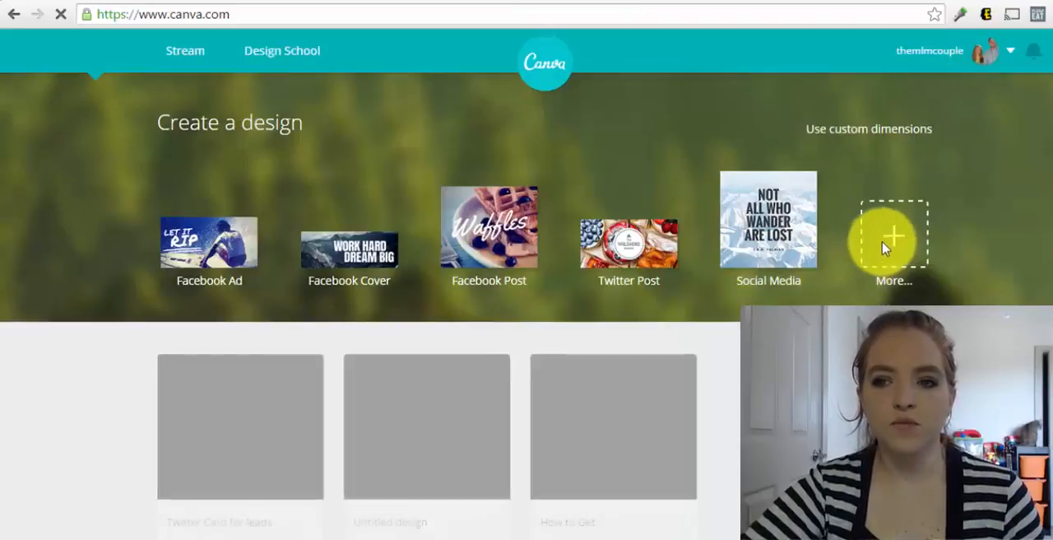
click(836, 131)
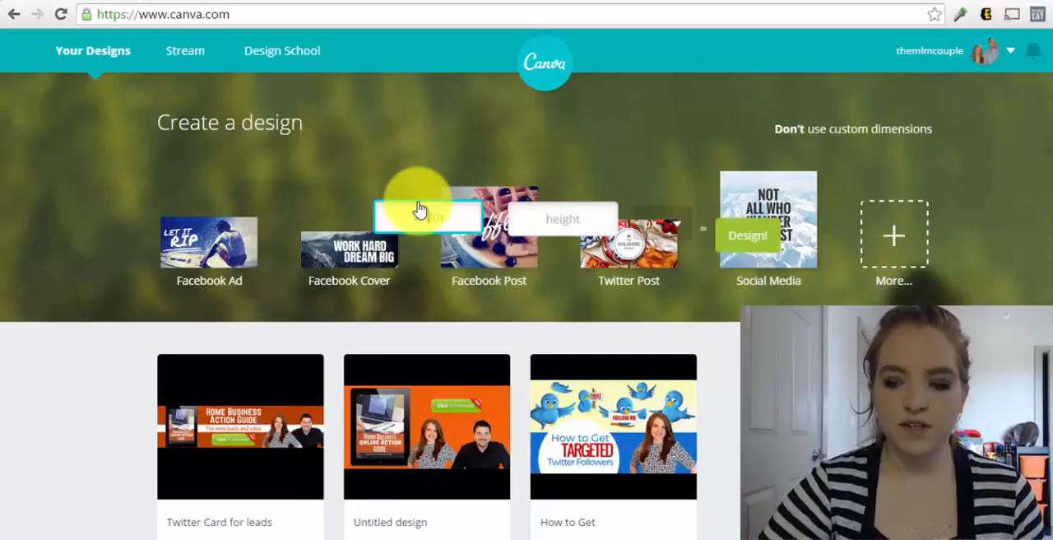
click(420, 209)
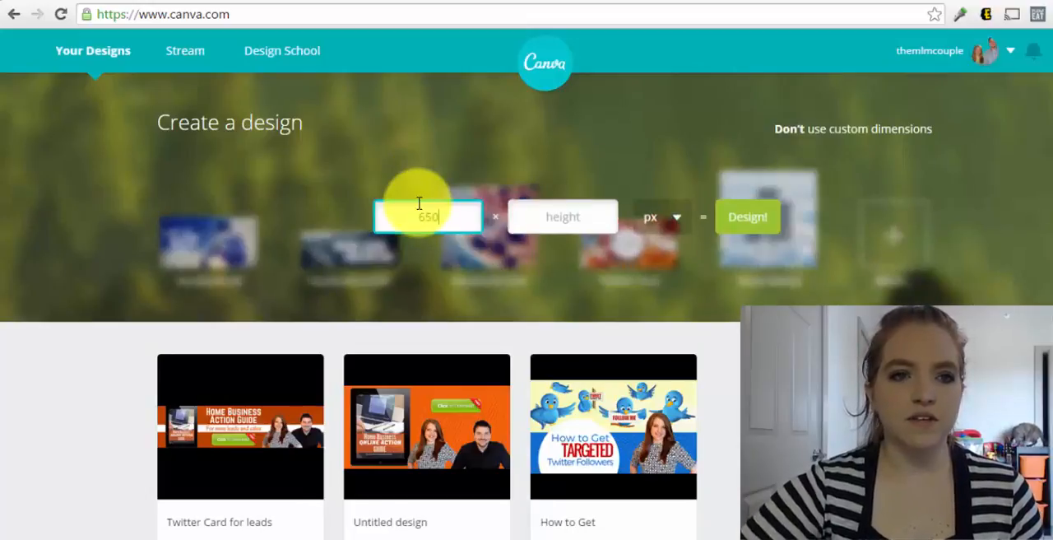
text(650)
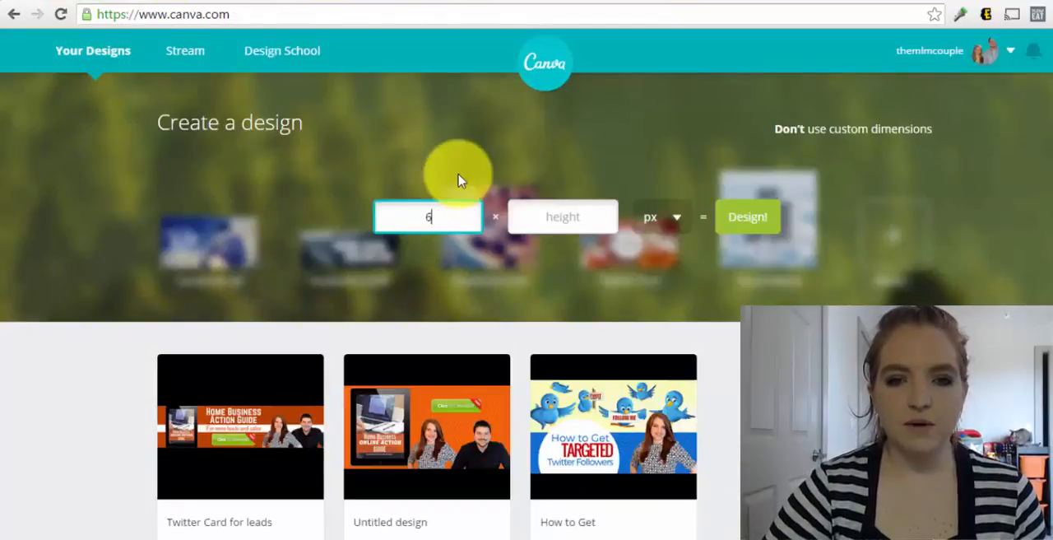
click(548, 225)
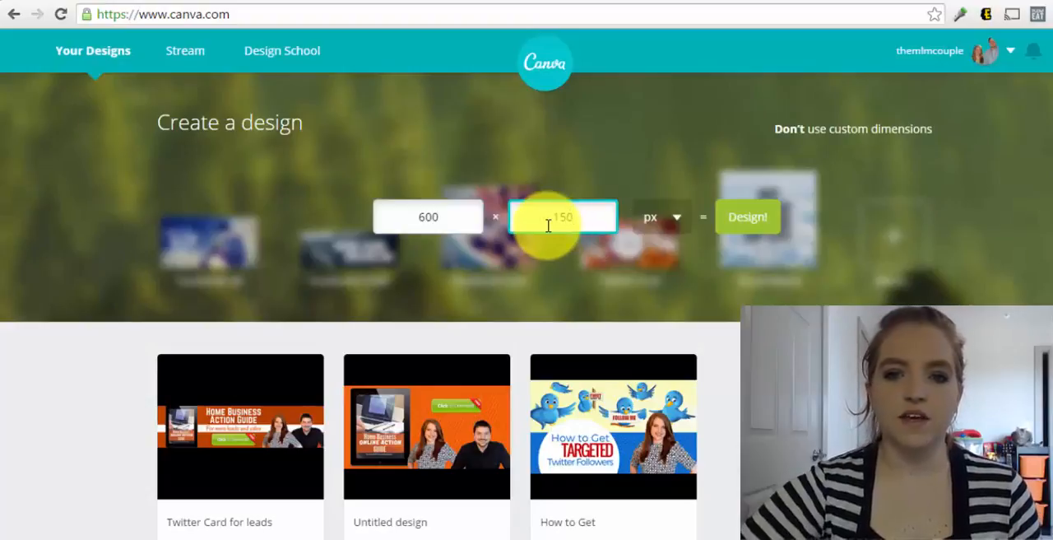
click(743, 227)
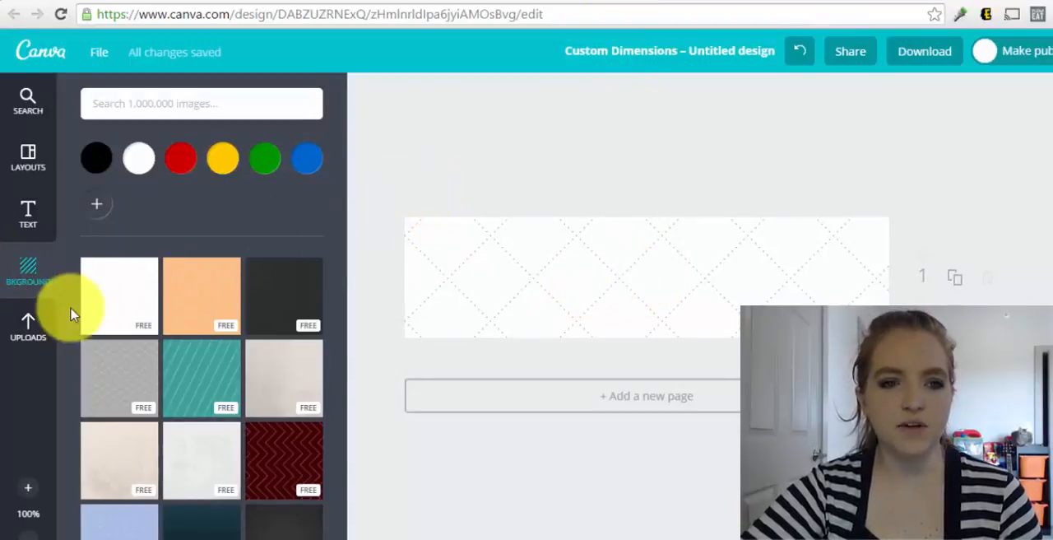
click(181, 168)
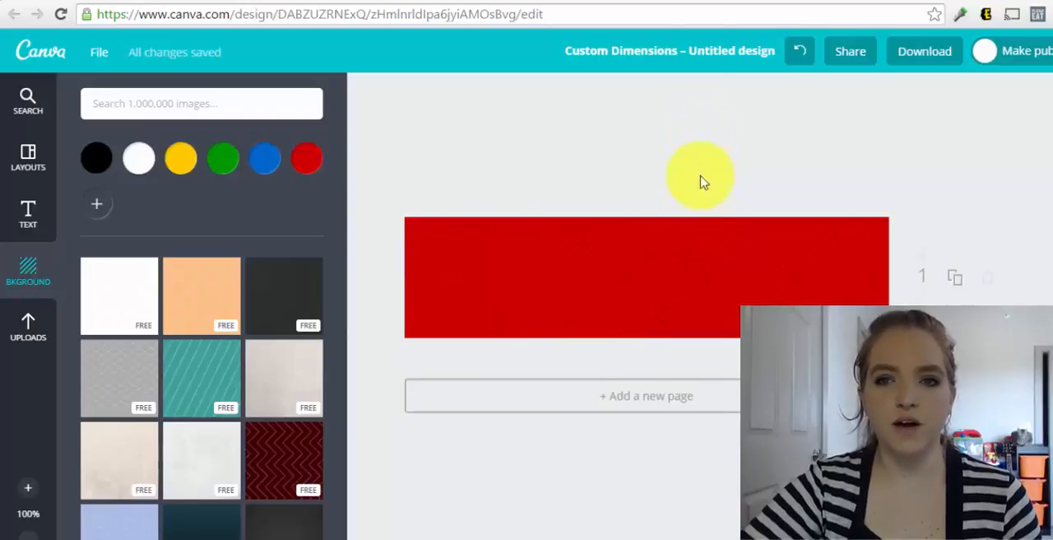
Examine the existing "Twitter Card for leads" design in Canva and the same card in the pinned tweet on the Twitter profile
click(724, 3)
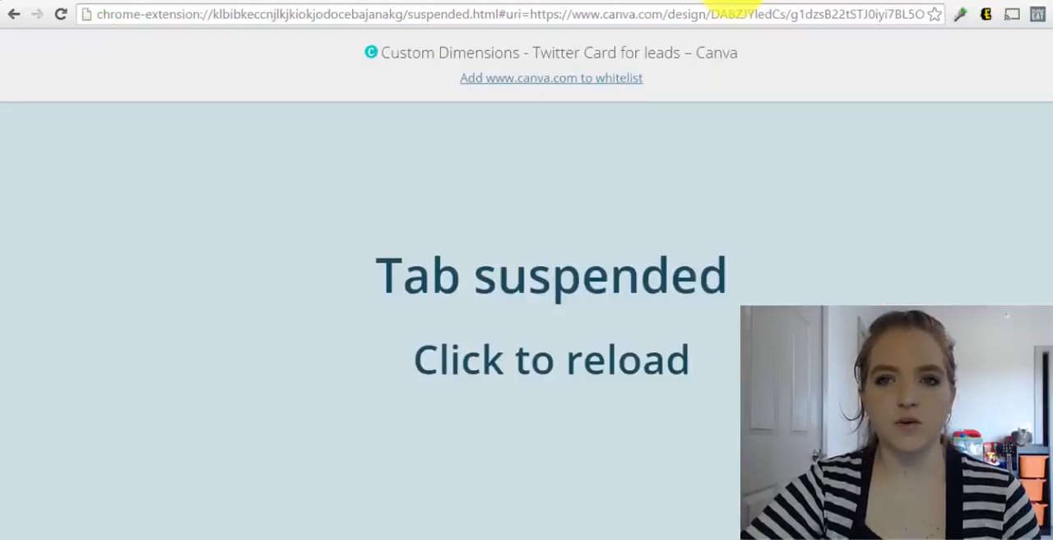
click(752, 69)
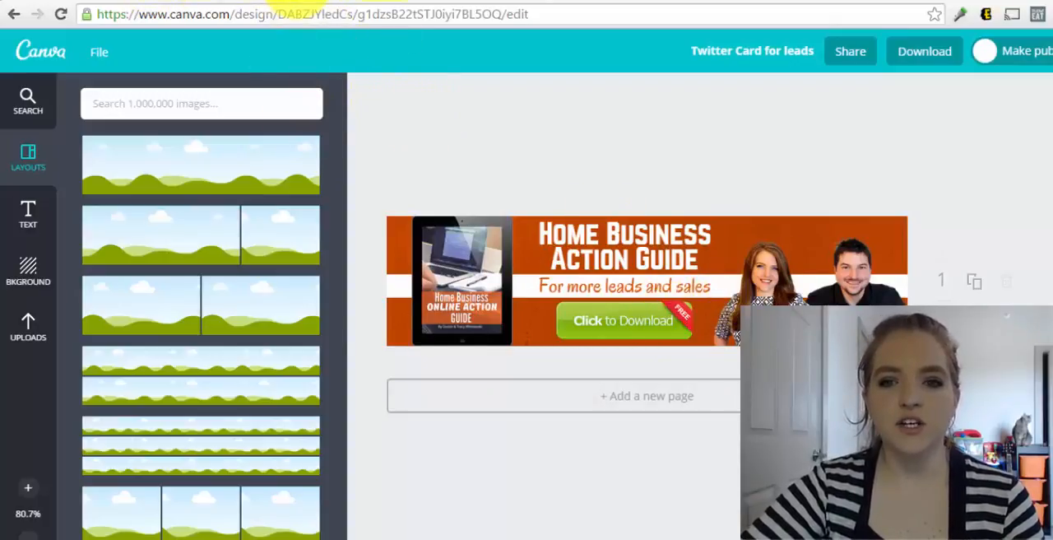
click(285, 2)
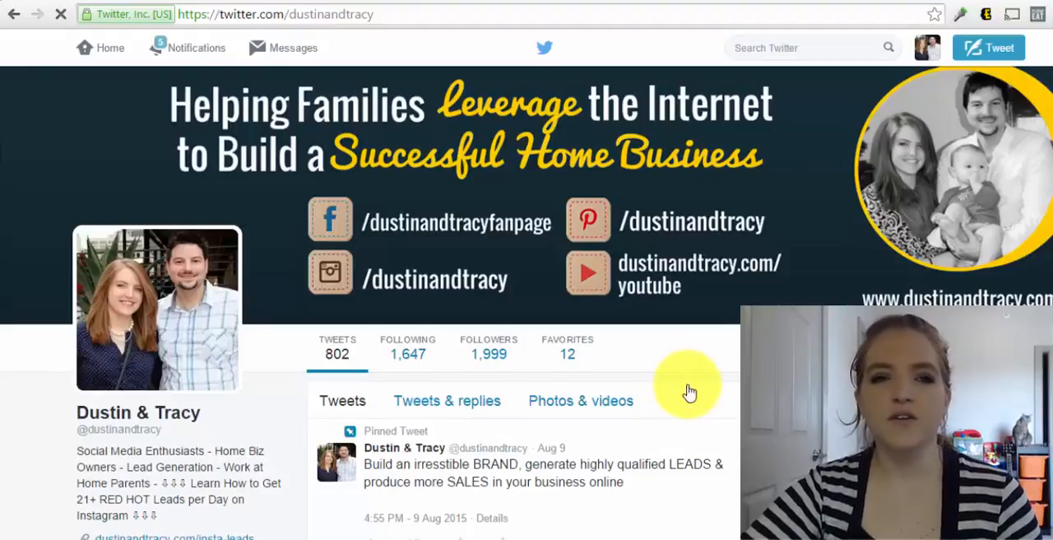
scroll(689, 392, down, 2)
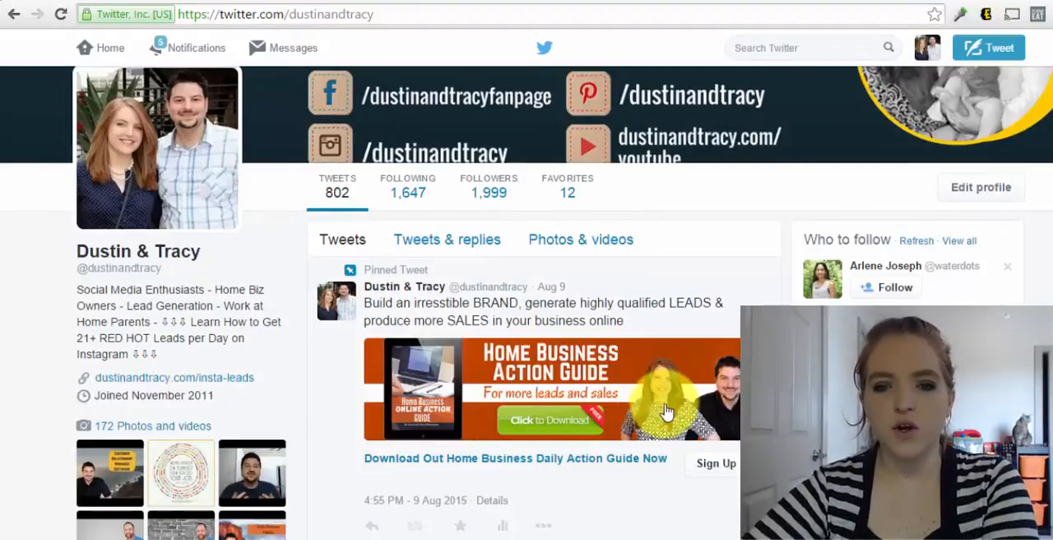
scroll(667, 412, down, 1)
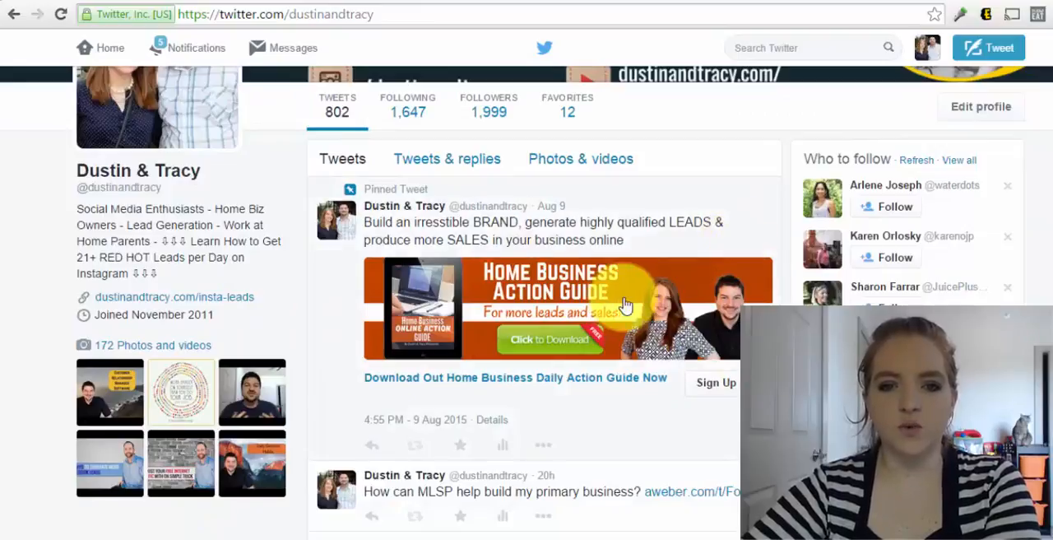
Return to the Google Docs checklist and strike through item 3 about creating the Twitter card
click(77, 1)
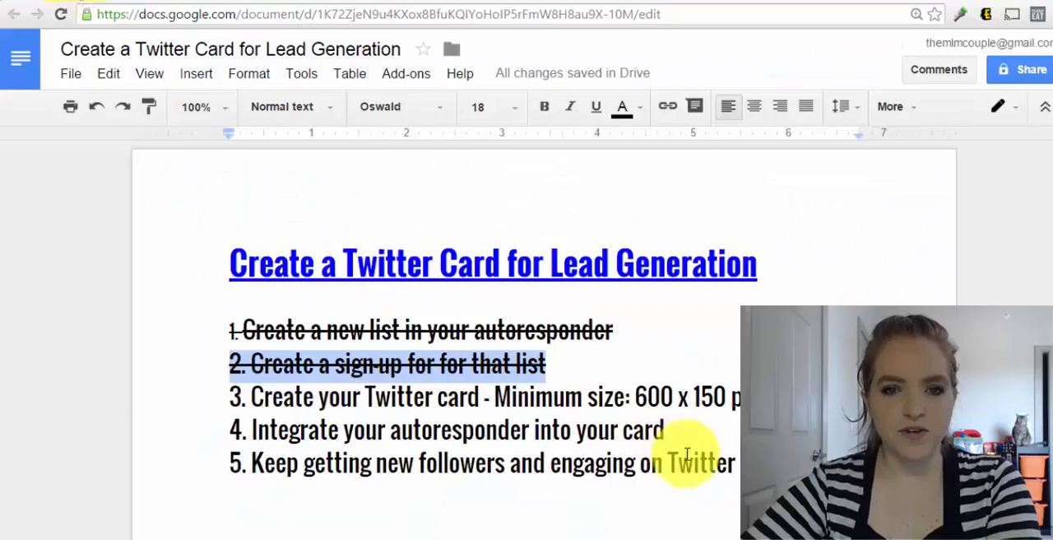
double_click(245, 397)
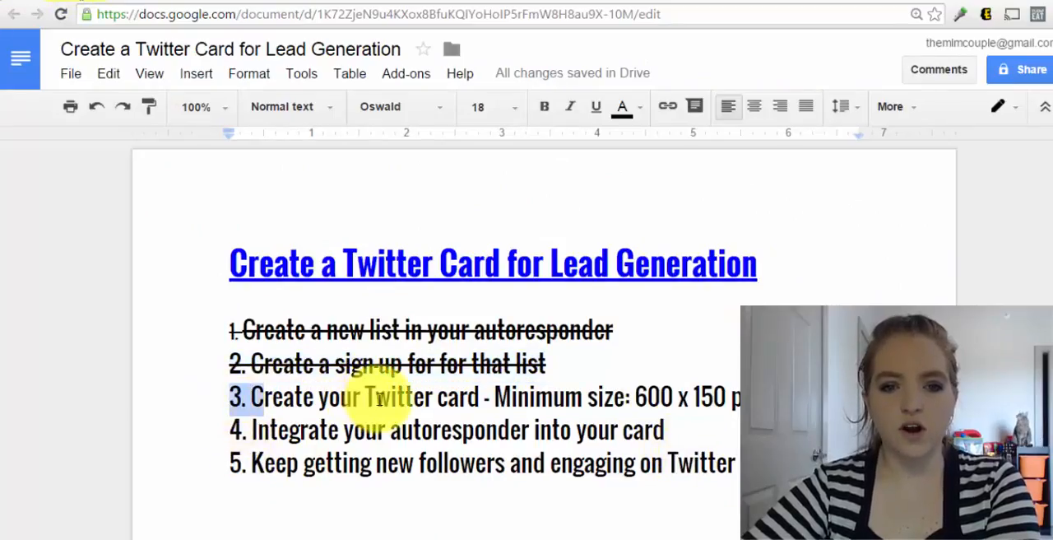
drag(378, 397, 744, 399)
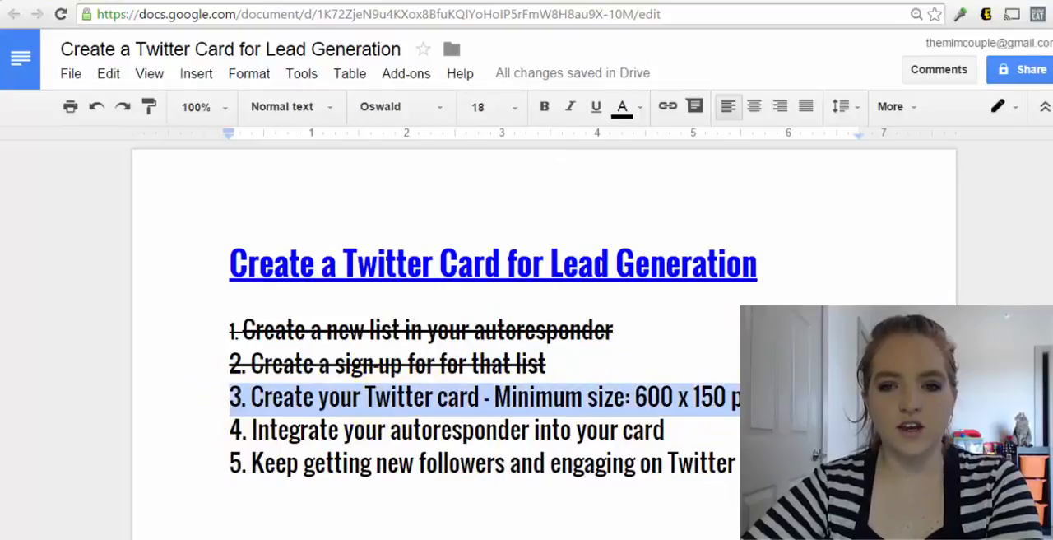
click(262, 78)
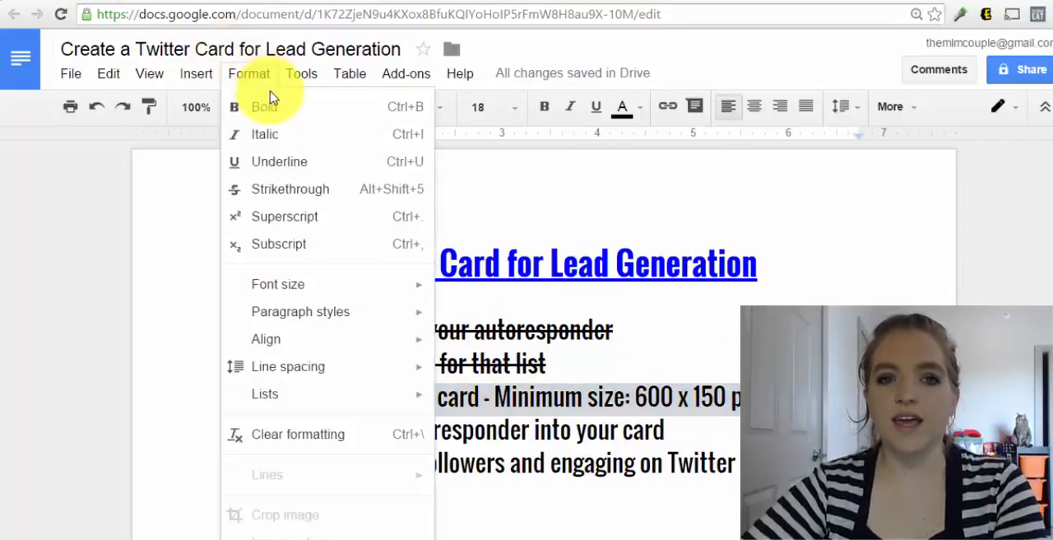
click(283, 198)
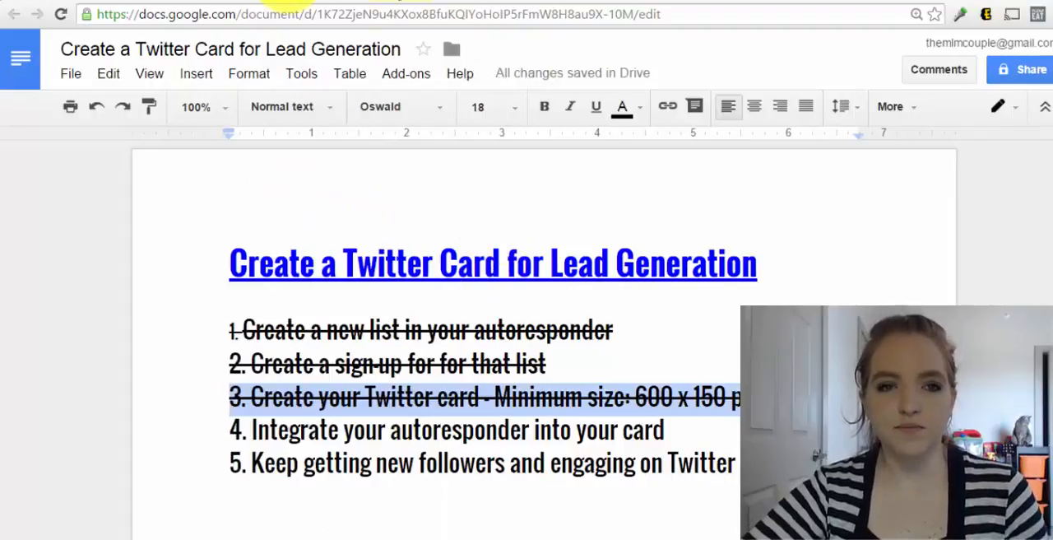
Switch to Twitter, open Twitter Ads from the profile account, and dismiss the credit card and Ads editor notices
click(288, 1)
scroll(650, 308, up, 3)
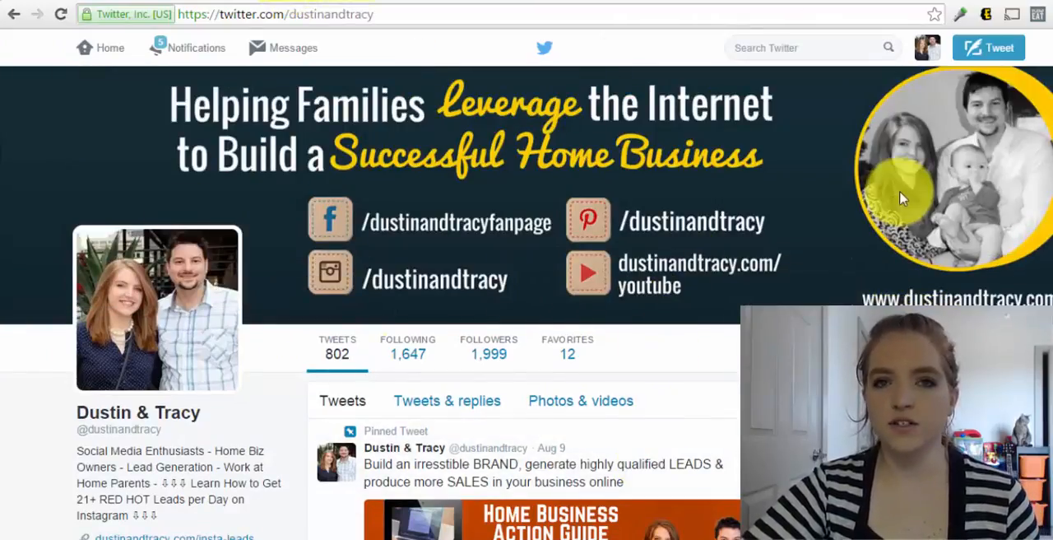
click(928, 54)
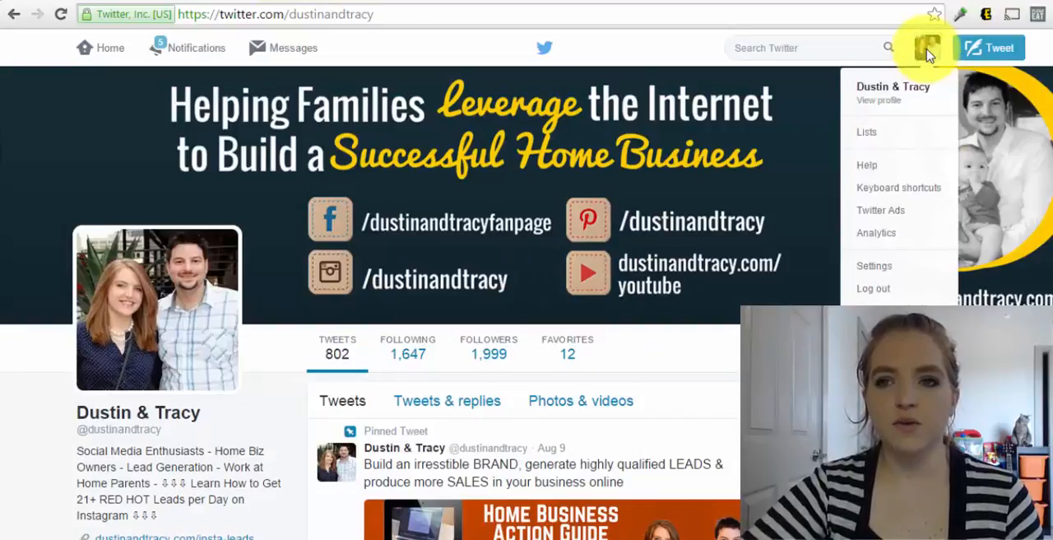
click(896, 216)
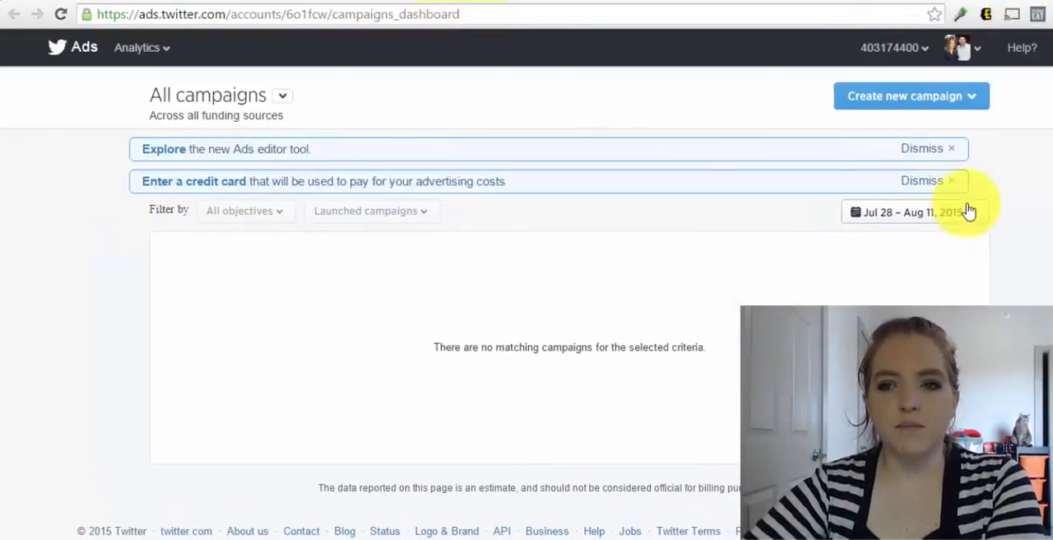
click(929, 181)
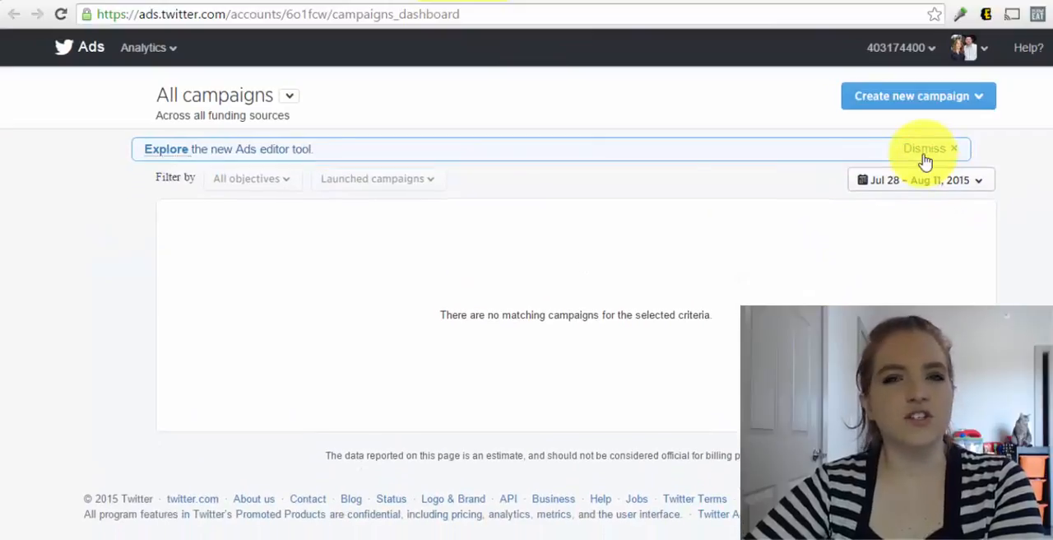
click(925, 156)
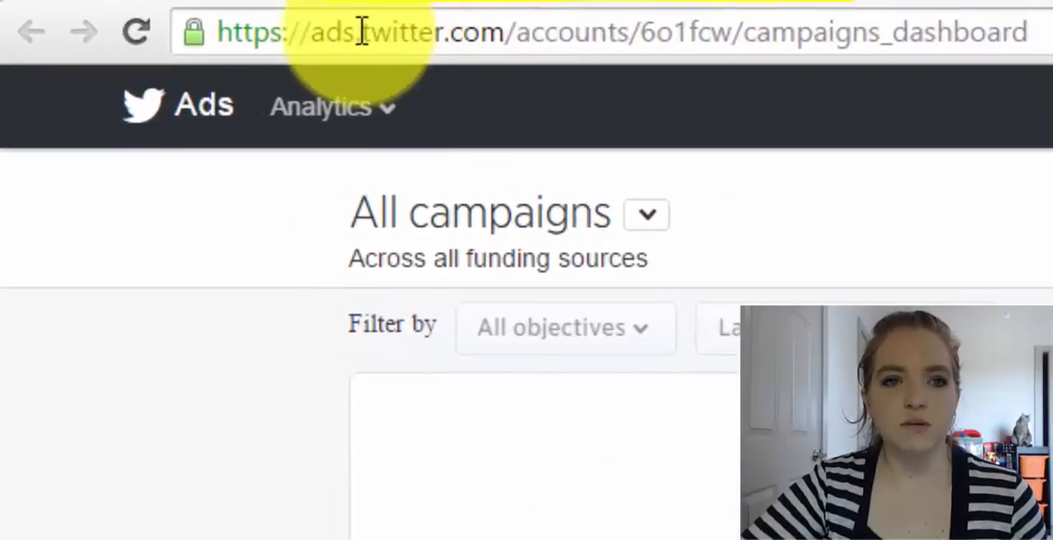
Replace "campaigns_dashboard" with "cards" in the Twitter Ads page address, load it, and start creating a Lead Generation card
click(747, 37)
click(746, 38)
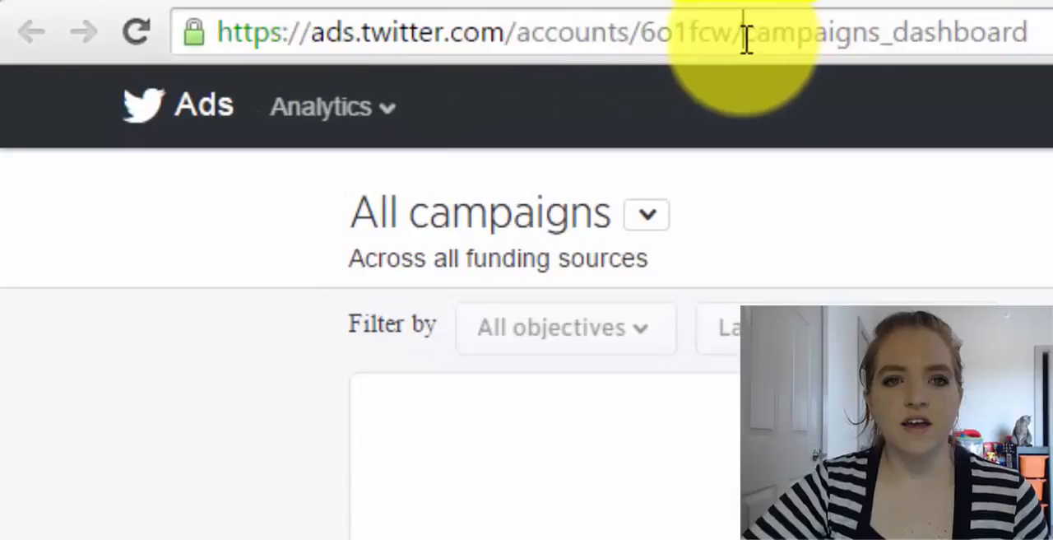
drag(745, 38, 1034, 24)
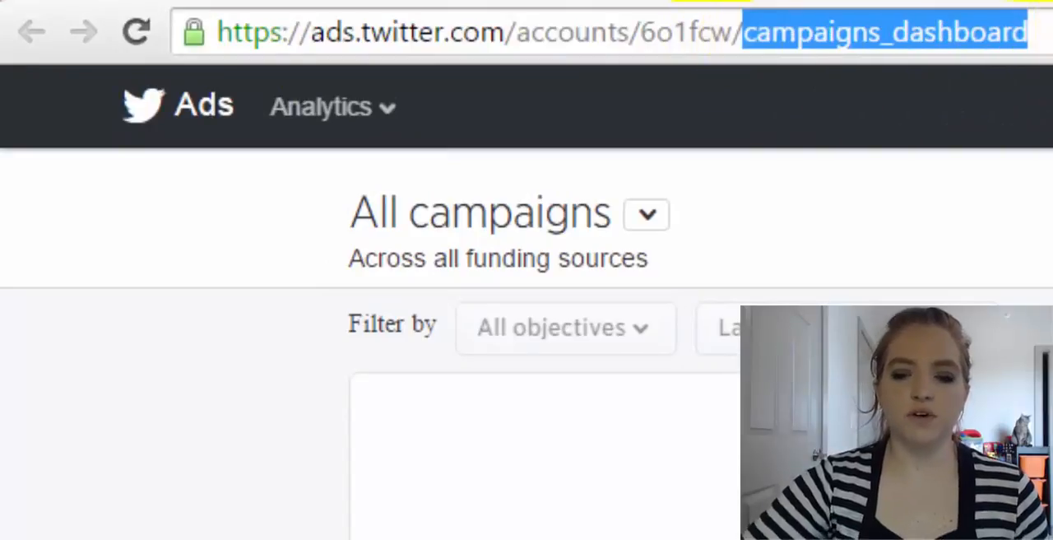
key(BackSpace)
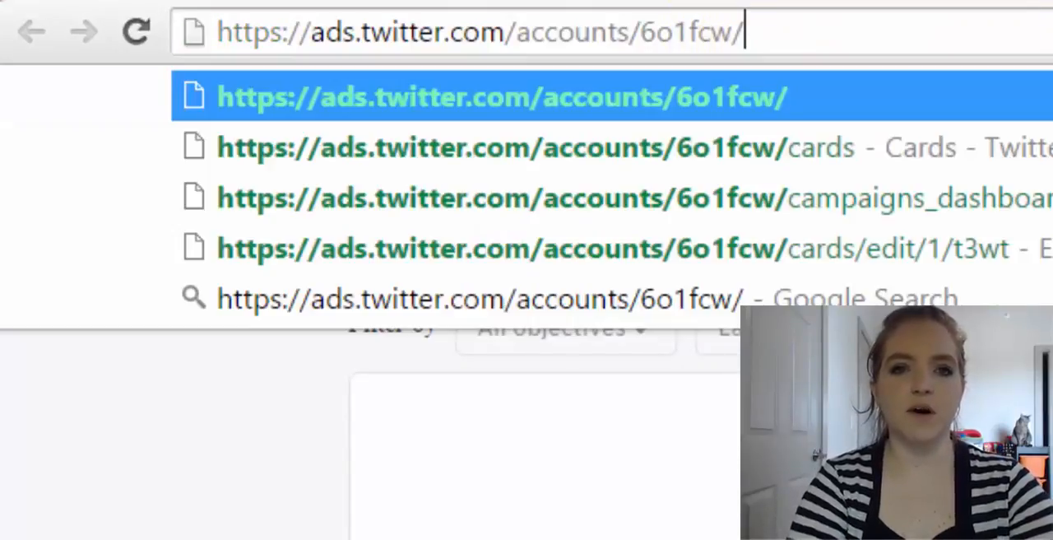
text(cards)
key(Return)
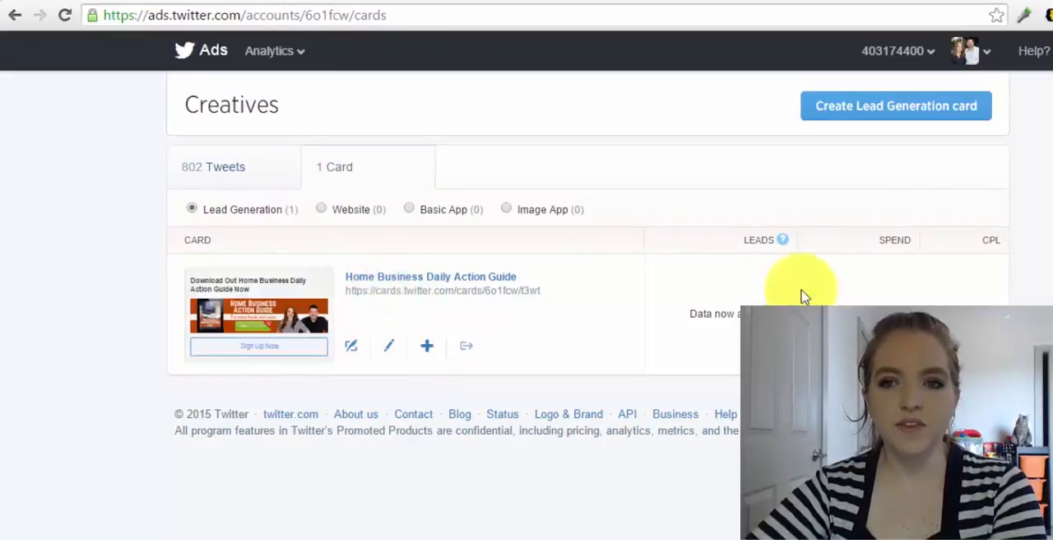
click(899, 115)
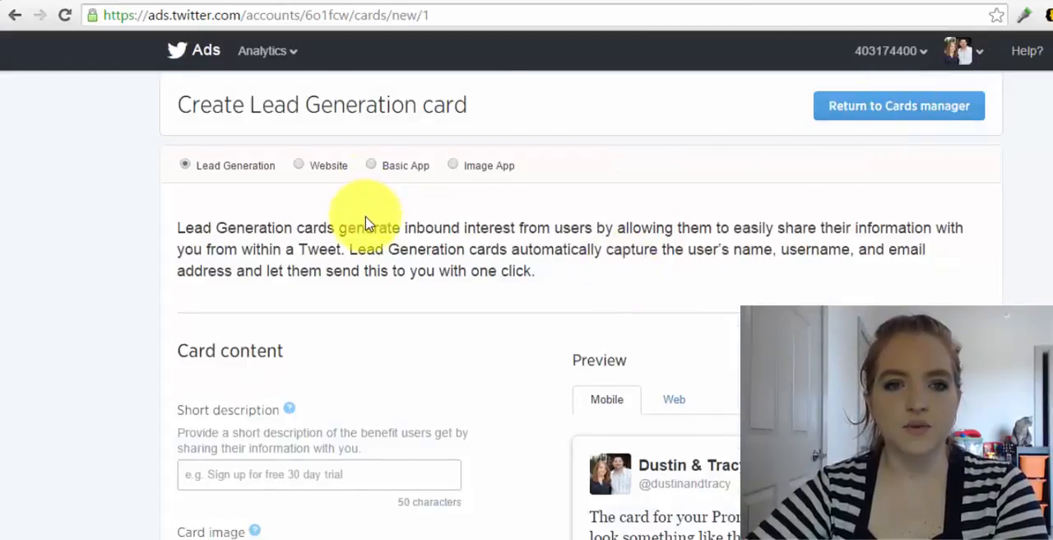
Enter "Learn how to generate 5-10 leads per day online!" as the new Lead Generation card's short description
scroll(329, 181, down, 1)
scroll(312, 192, up, 1)
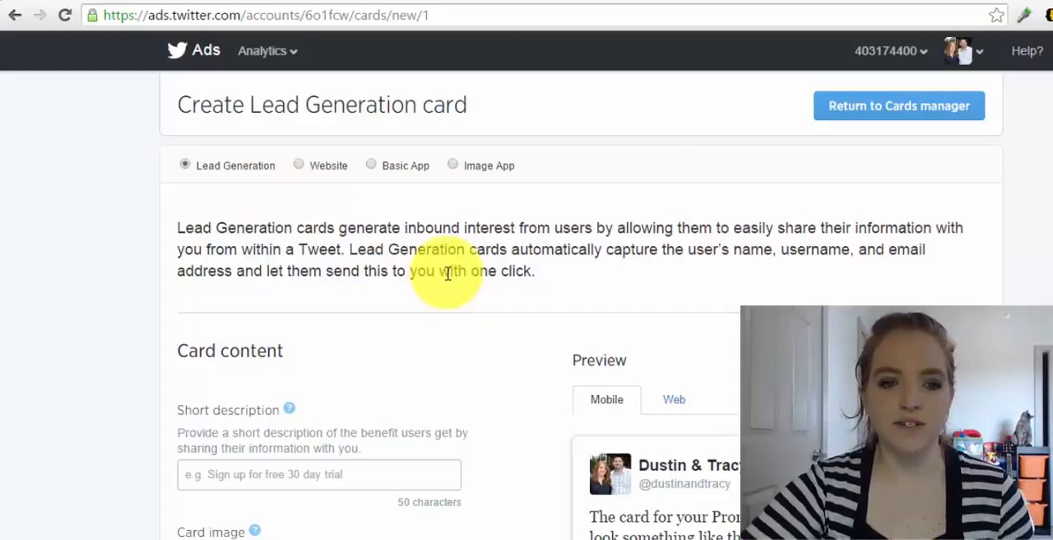
scroll(448, 273, down, 1)
scroll(390, 287, down, 1)
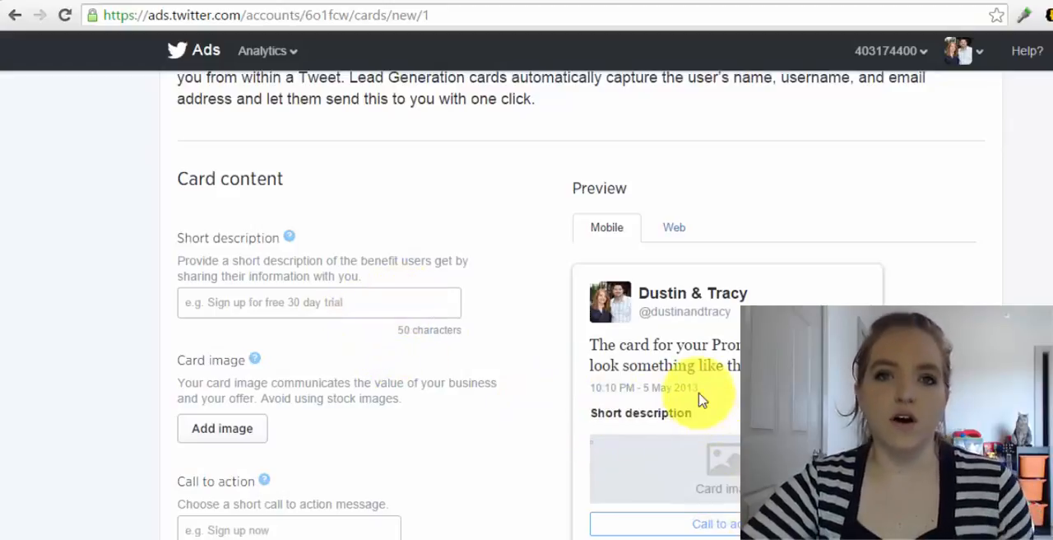
click(287, 298)
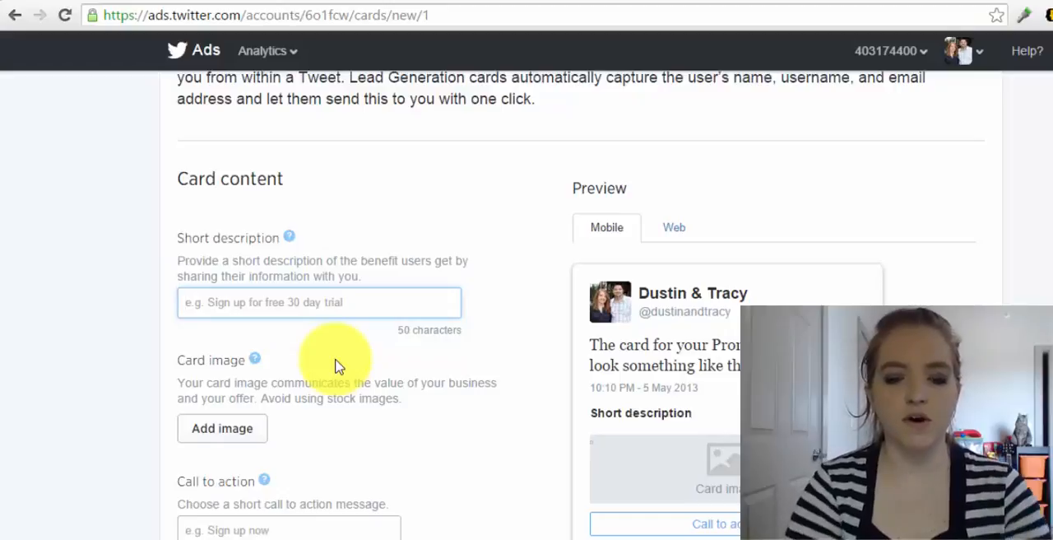
text(L)
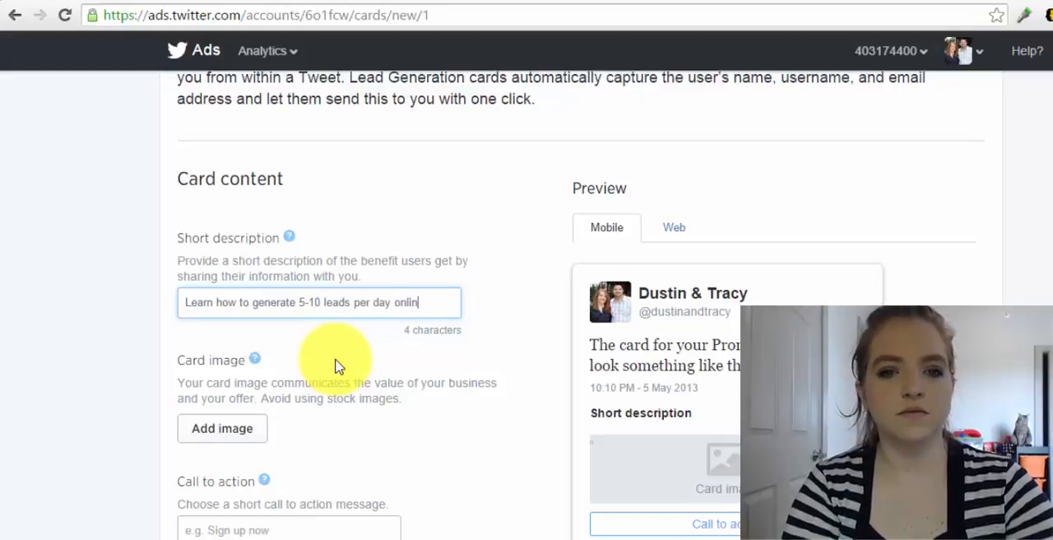
click(472, 417)
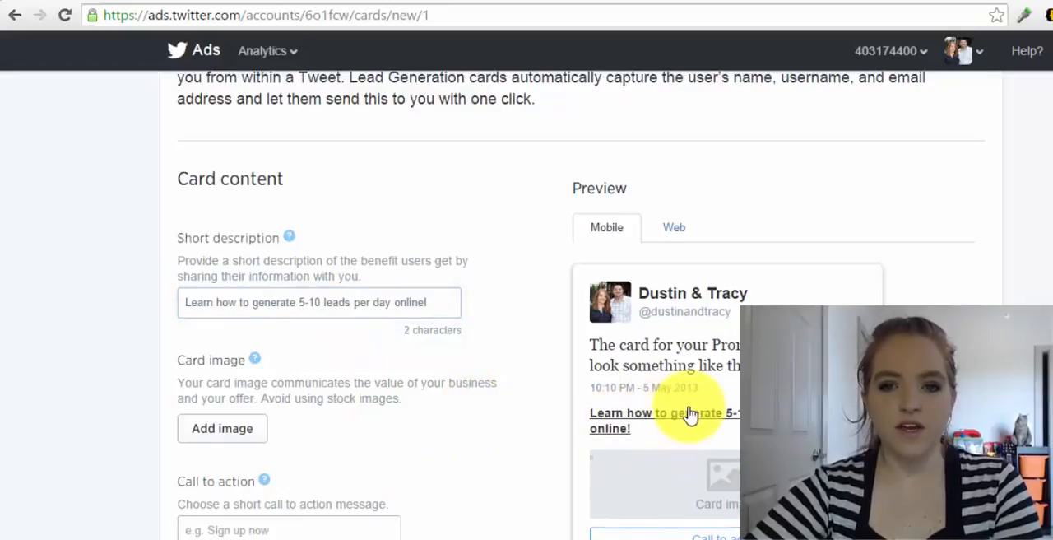
Add the "Home Business Action Guide" banner as the card image and start editing the call to action message
scroll(650, 395, down, 1)
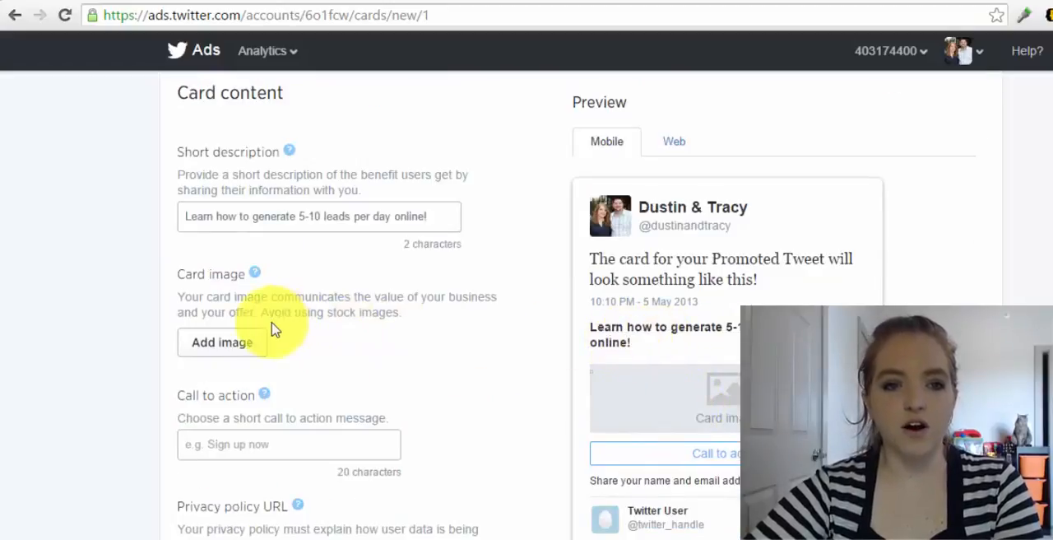
click(243, 351)
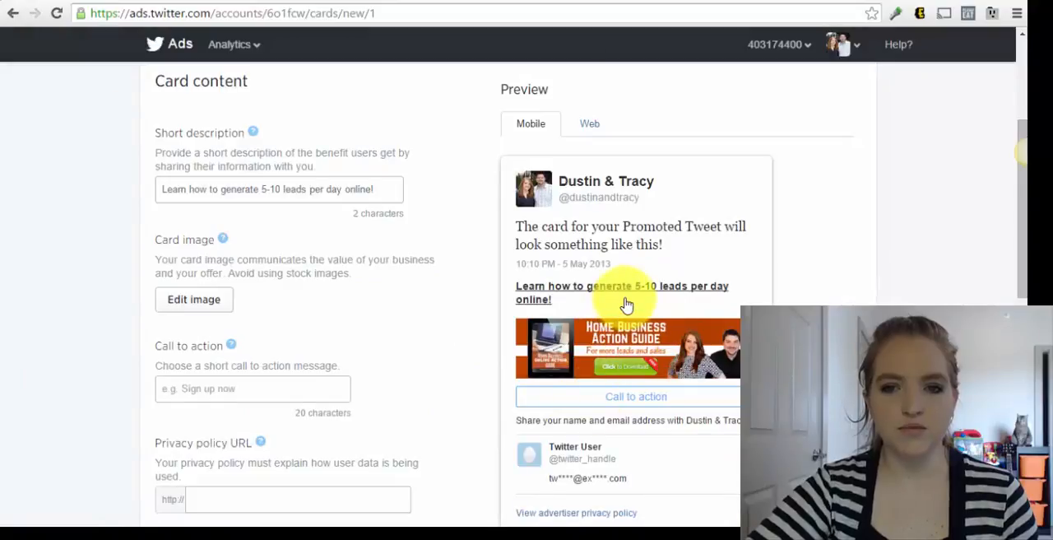
scroll(626, 305, down, 1)
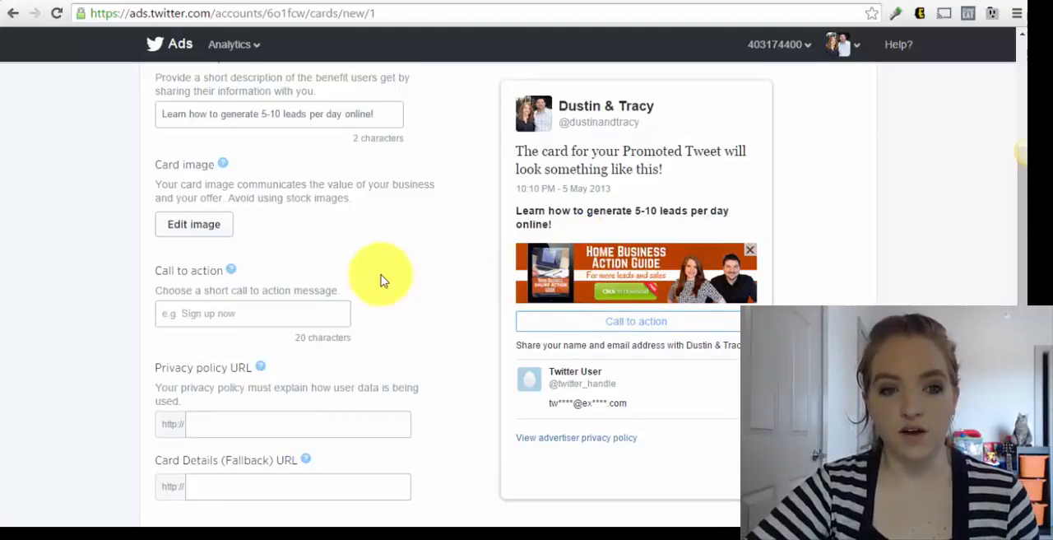
scroll(380, 271, down, 1)
click(196, 235)
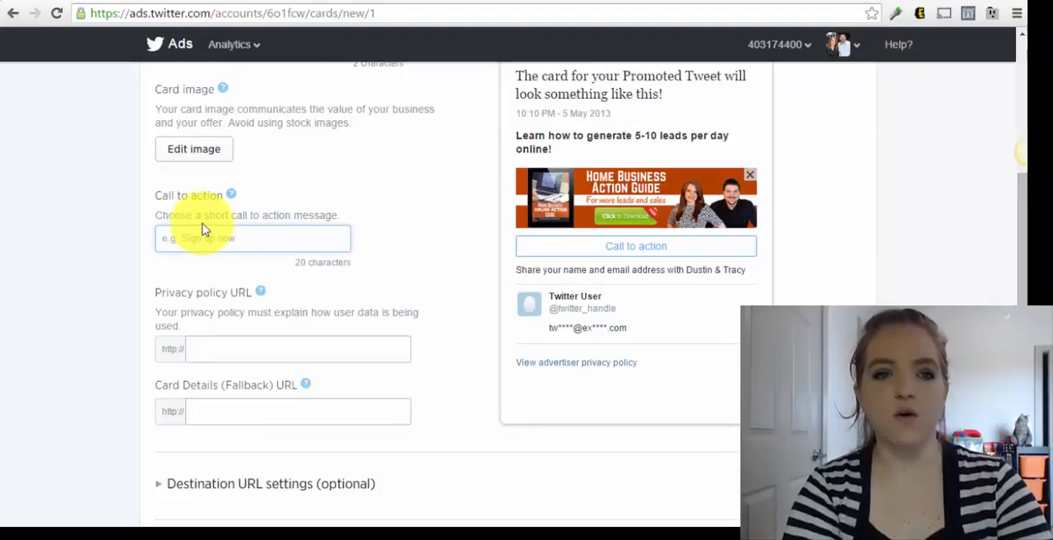
text(Download)
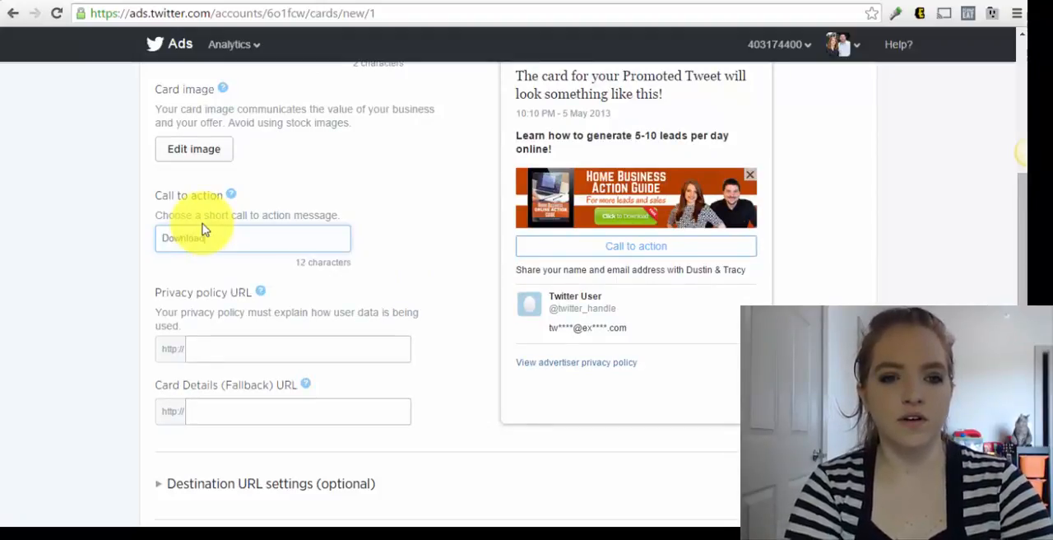
text( the guide now)
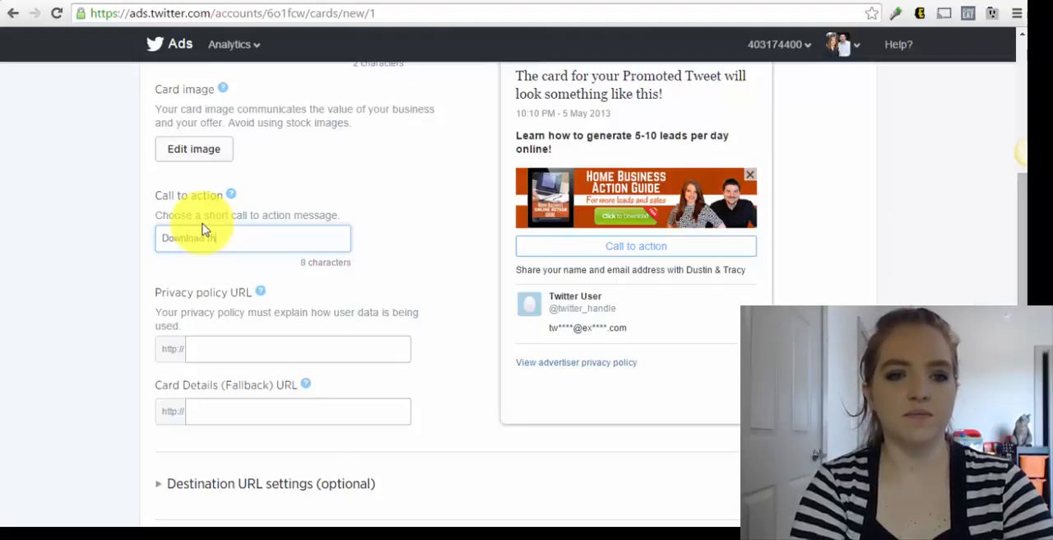
key(BackSpace)
key(BackSpace)
key(BackSpace)
key(BackSpace)
key(BackSpace)
key(BackSpace)
key(BackSpace)
key(BackSpace)
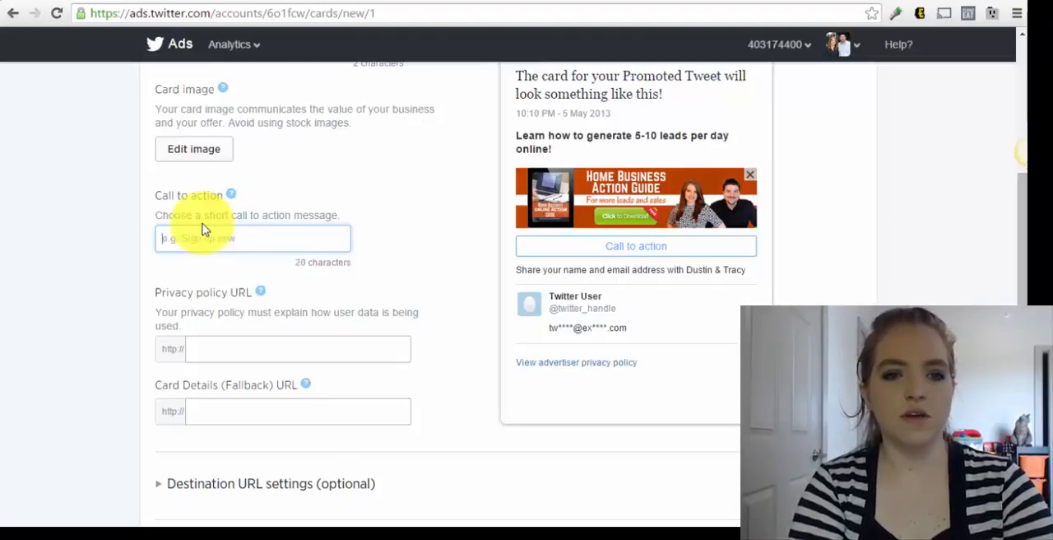
Set the card's call to action message to "Grab your download!"
text(Grab your down)
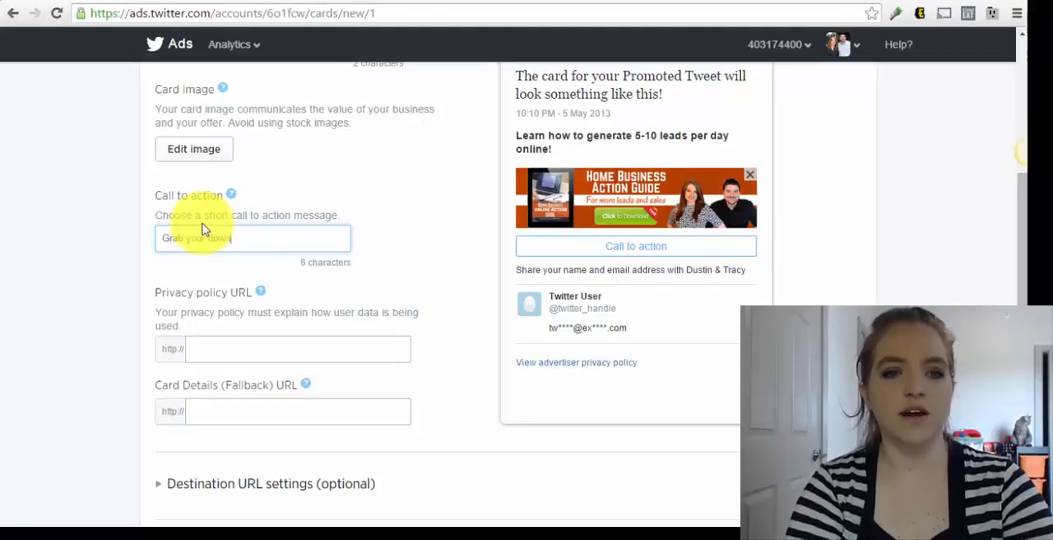
text(load!)
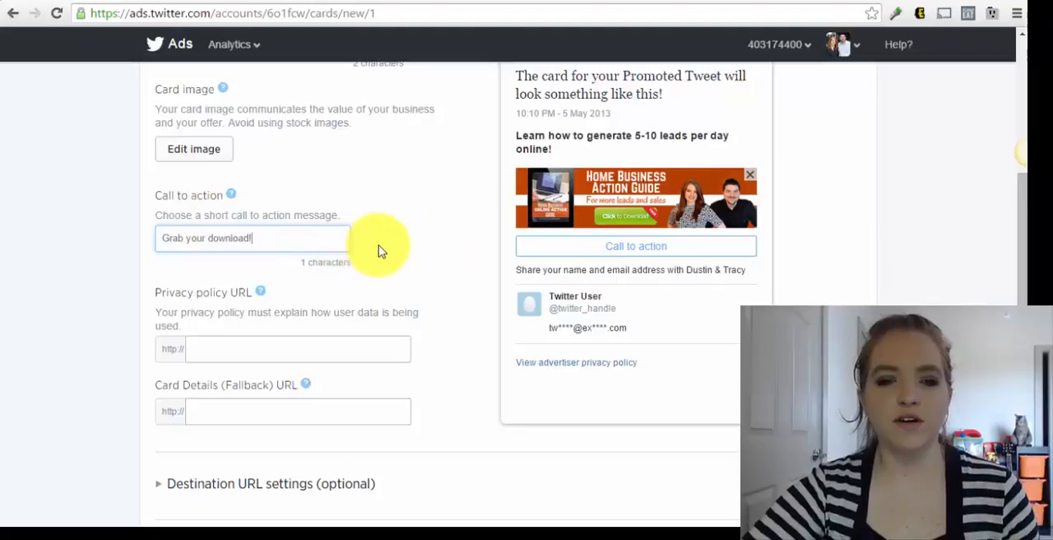
Examine the empty privacy policy URL and Card Details (Fallback) URL fields of the new card
scroll(381, 251, down, 3)
scroll(379, 250, up, 1)
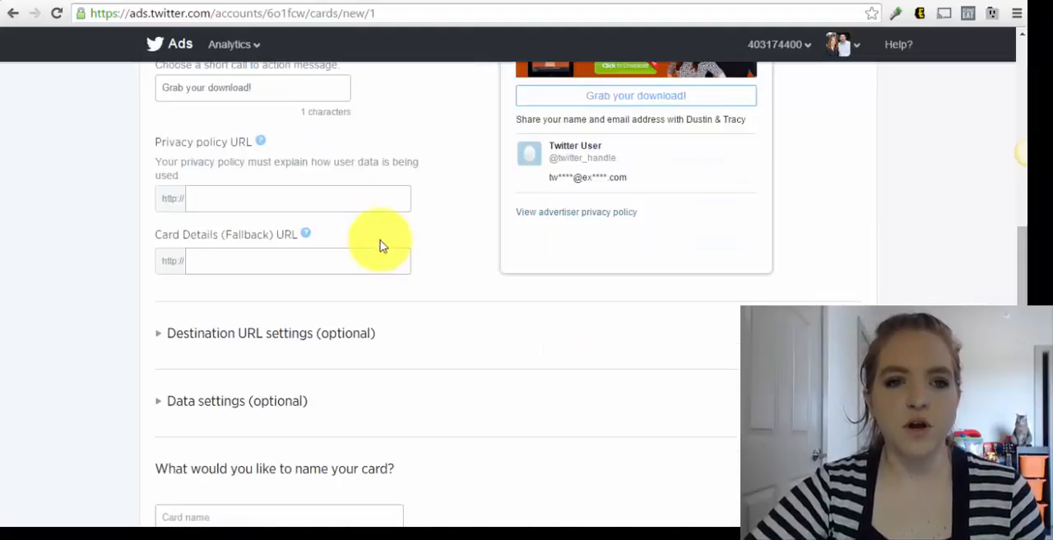
click(235, 203)
scroll(235, 203, up, 1)
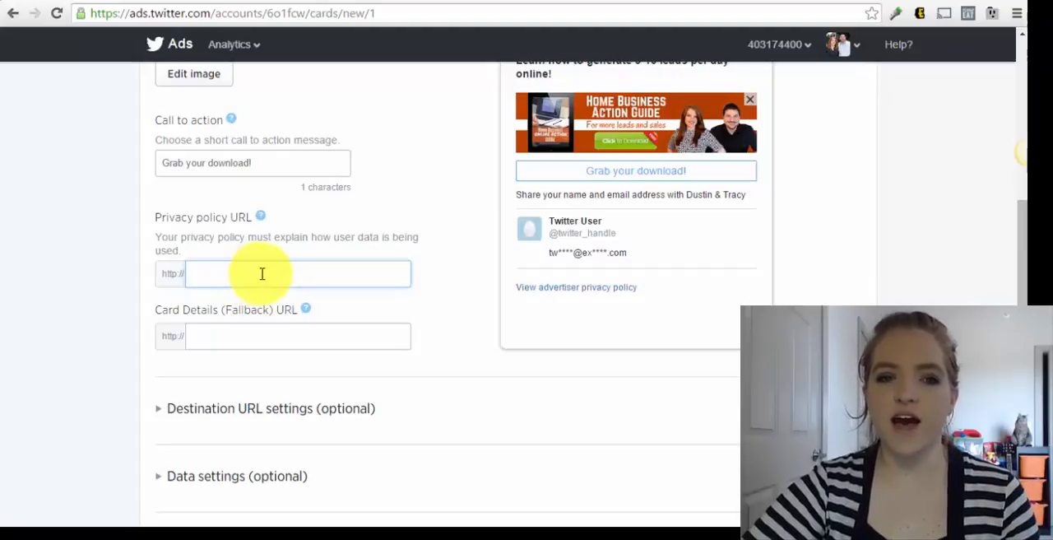
click(278, 340)
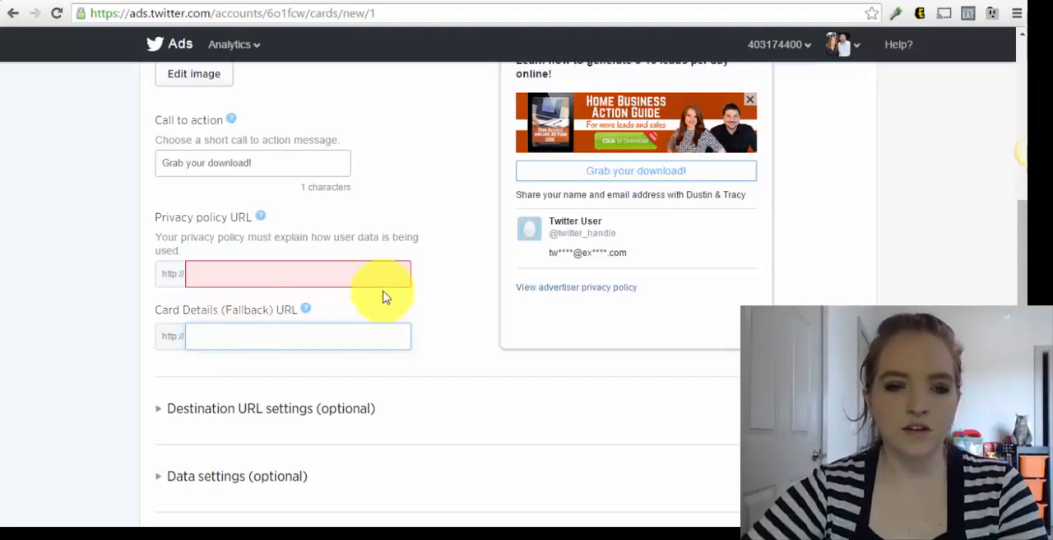
Expand the optional destination URL and data settings, and review the remaining form fields down to the card name and data use agreement
scroll(383, 294, down, 3)
click(164, 183)
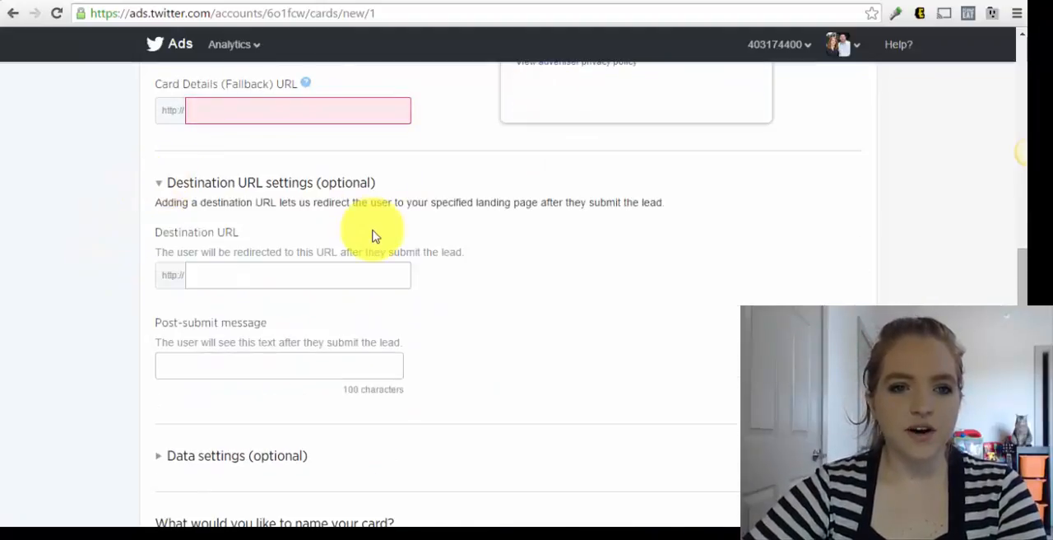
scroll(376, 235, down, 1)
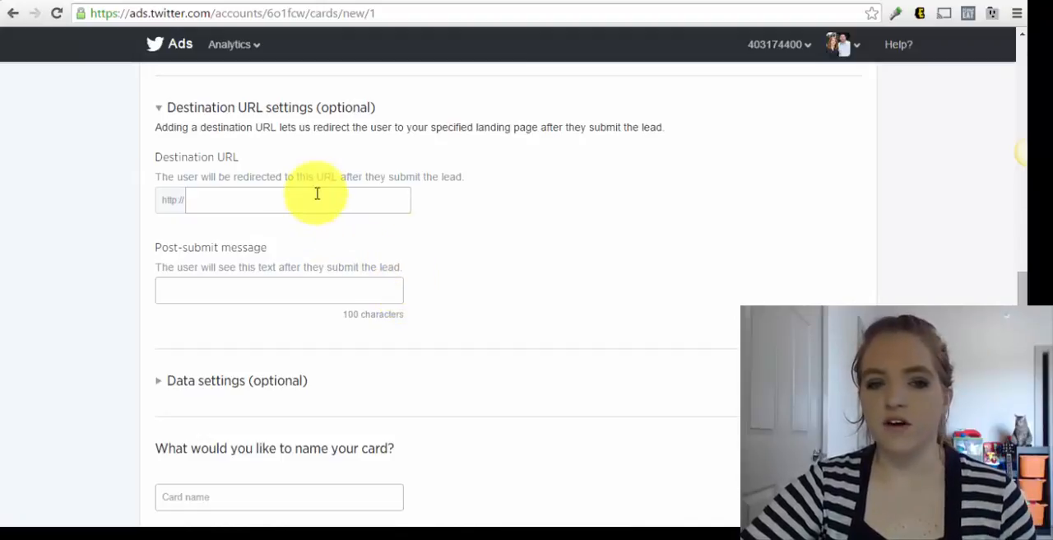
click(160, 386)
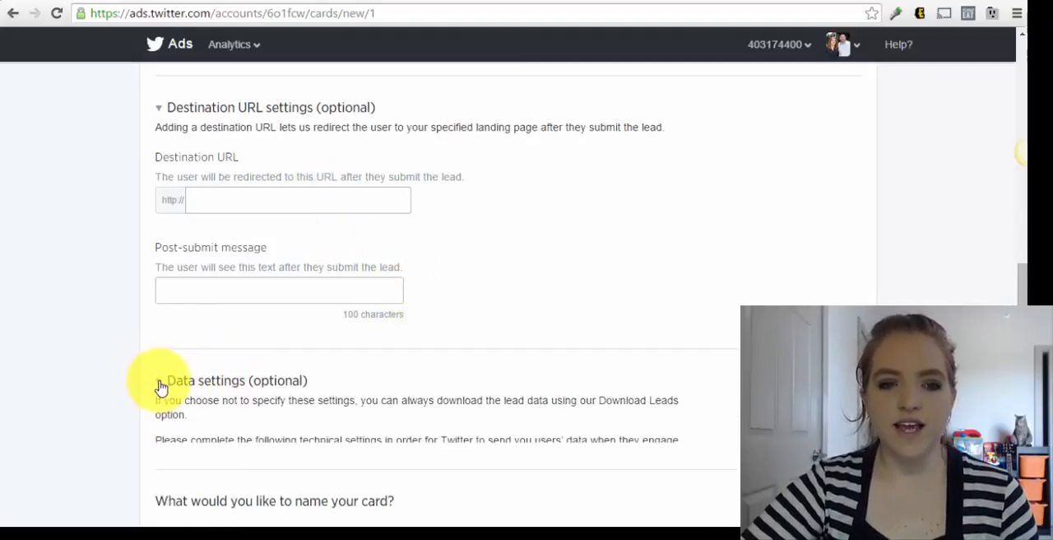
scroll(160, 386, down, 3)
scroll(337, 379, down, 1)
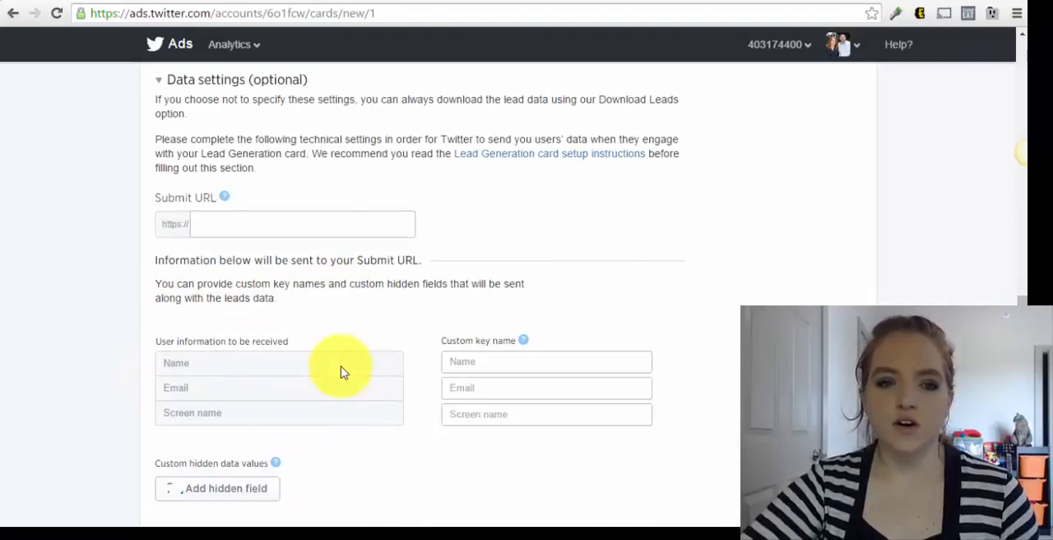
scroll(347, 375, down, 1)
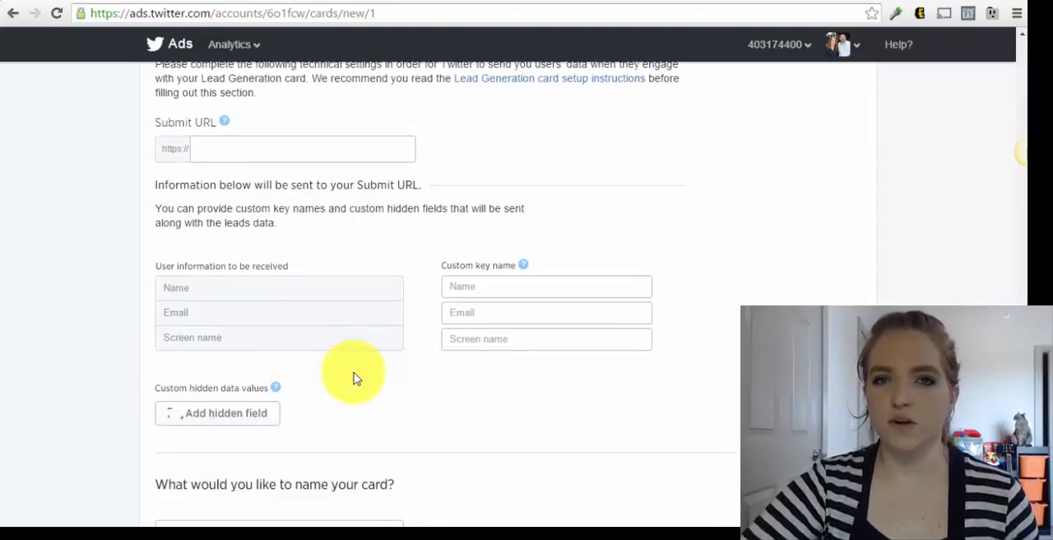
scroll(356, 378, down, 4)
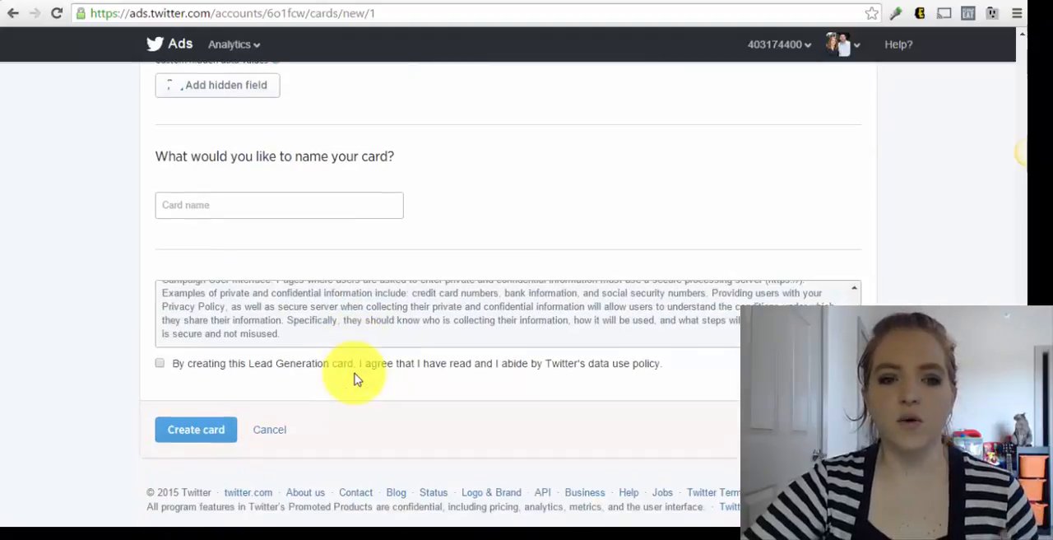
Leave the new card, return to the Cards manager, and open the existing "Home Business Daily Action Guide" card for editing
scroll(356, 379, up, 4)
scroll(355, 378, up, 15)
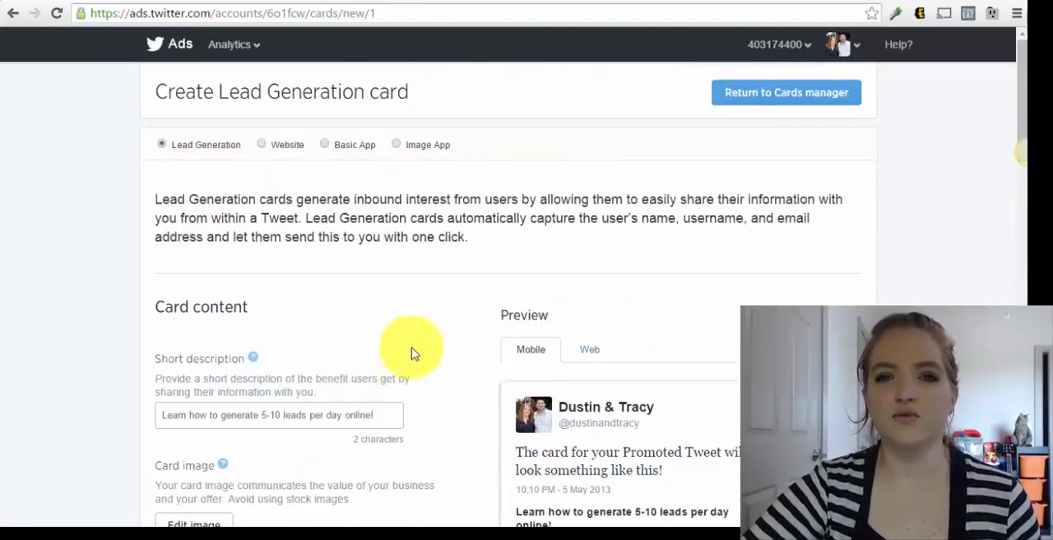
click(750, 96)
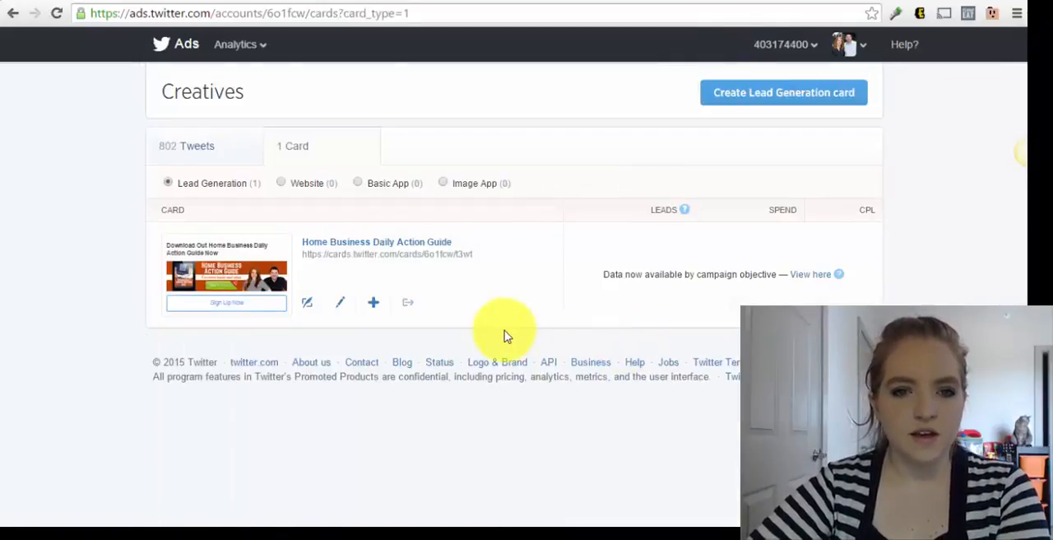
click(342, 304)
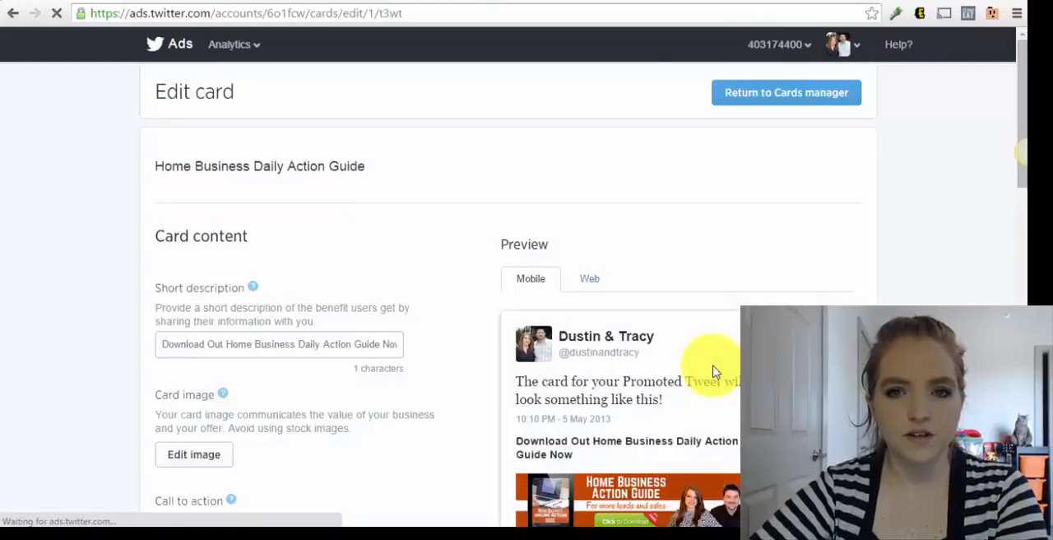
Review the existing card's content and URLs, and expand its data settings to inspect the Submit URL
scroll(457, 313, down, 4)
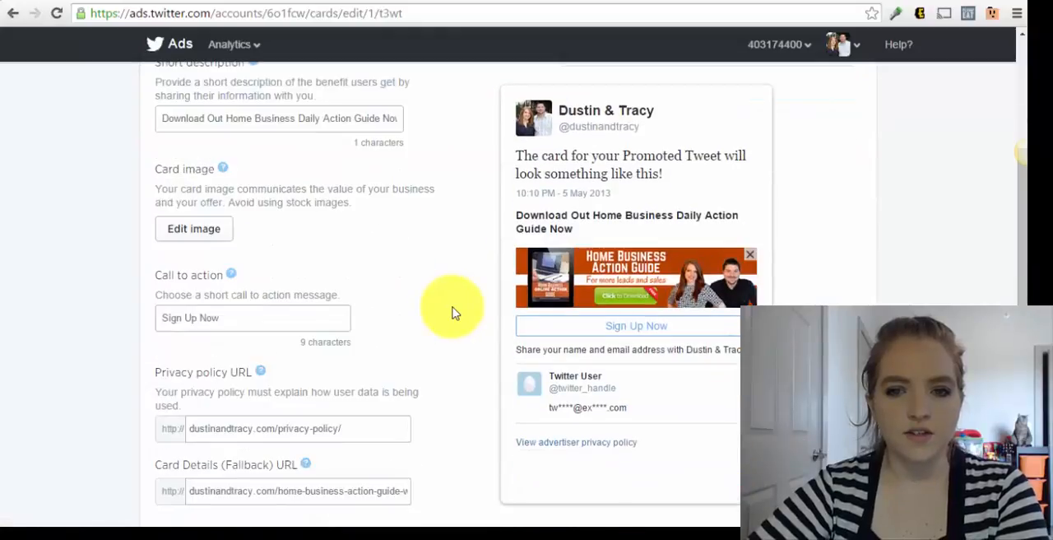
scroll(455, 314, down, 2)
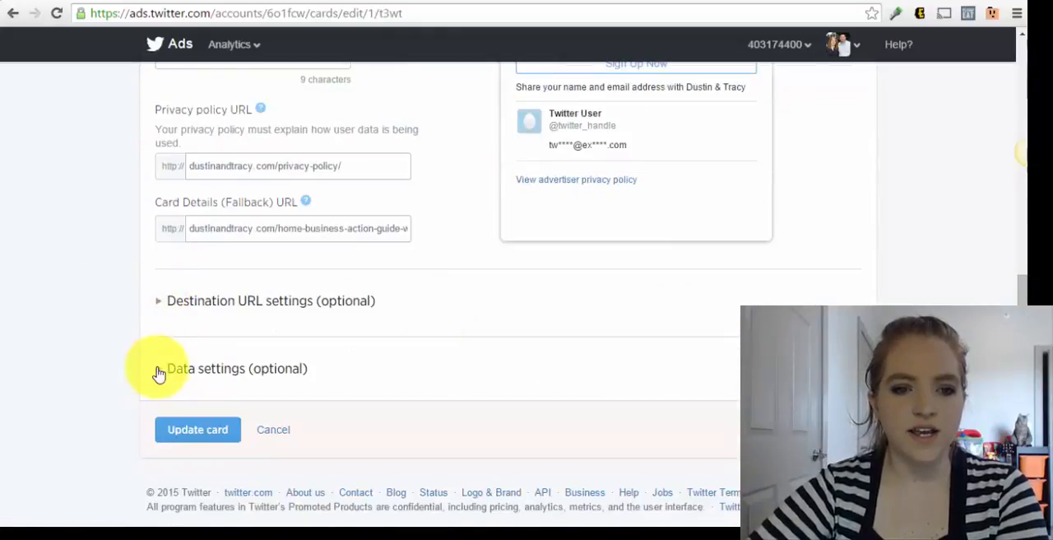
click(159, 372)
scroll(375, 357, down, 3)
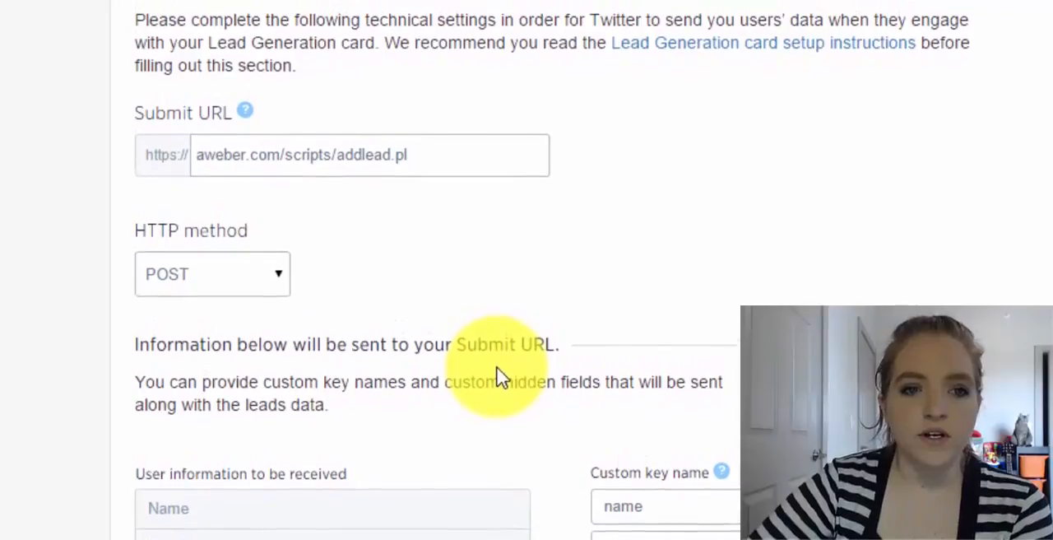
Select POST as the HTTP method in the card's data settings
scroll(157, 155, down, 1)
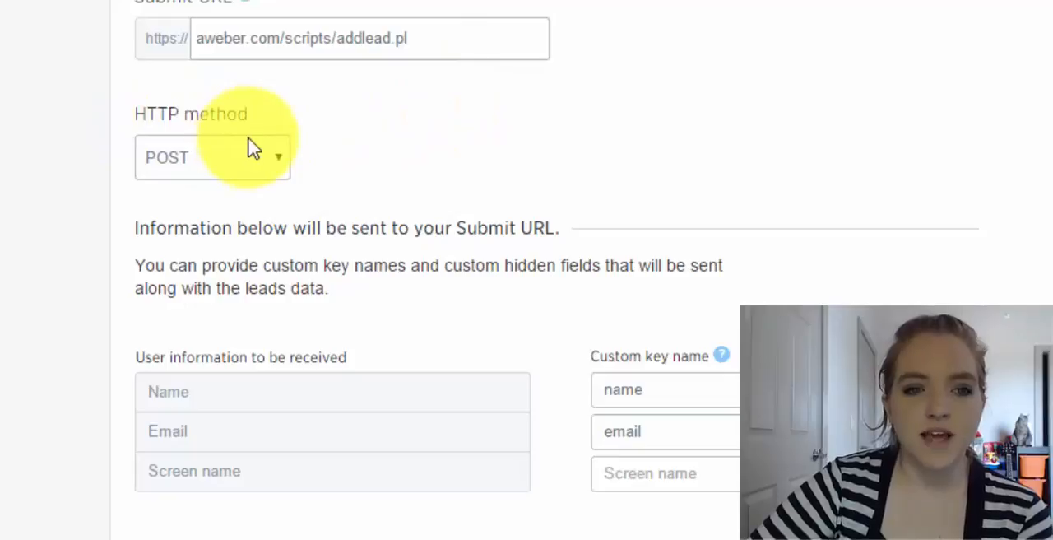
click(185, 169)
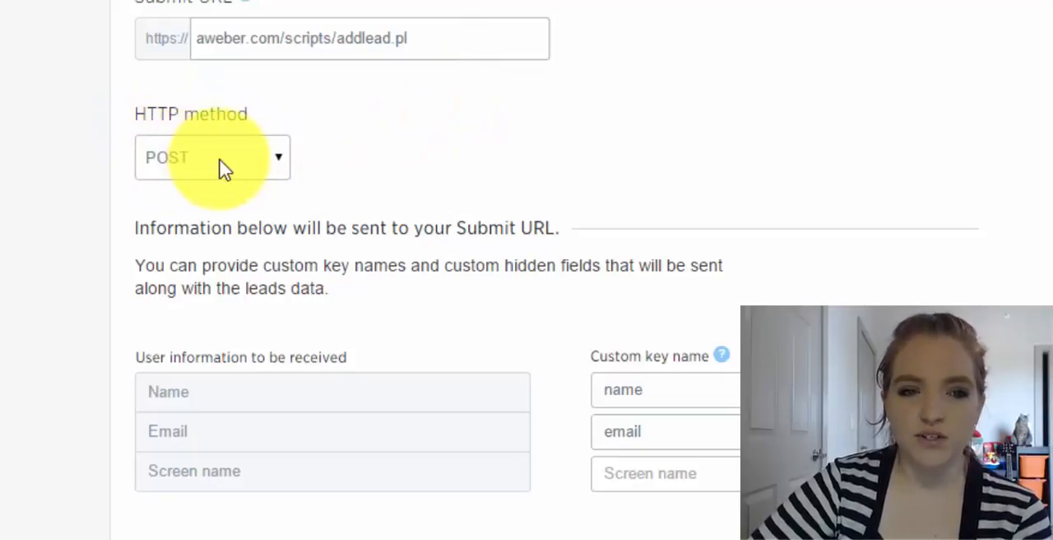
click(218, 169)
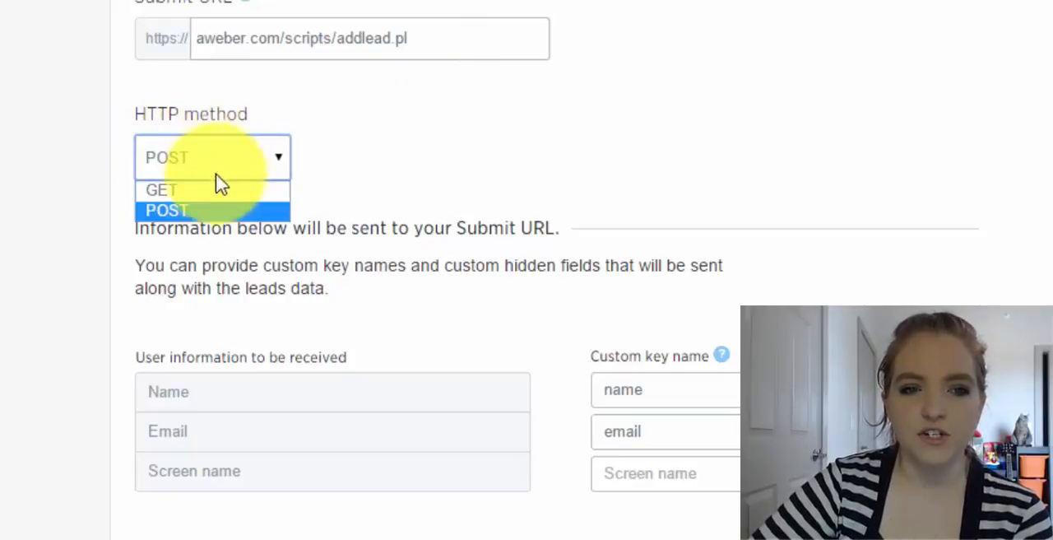
click(188, 208)
Examine the custom key names and custom hidden data values, and highlight the "meta_web_form_id" field name
scroll(554, 164, down, 3)
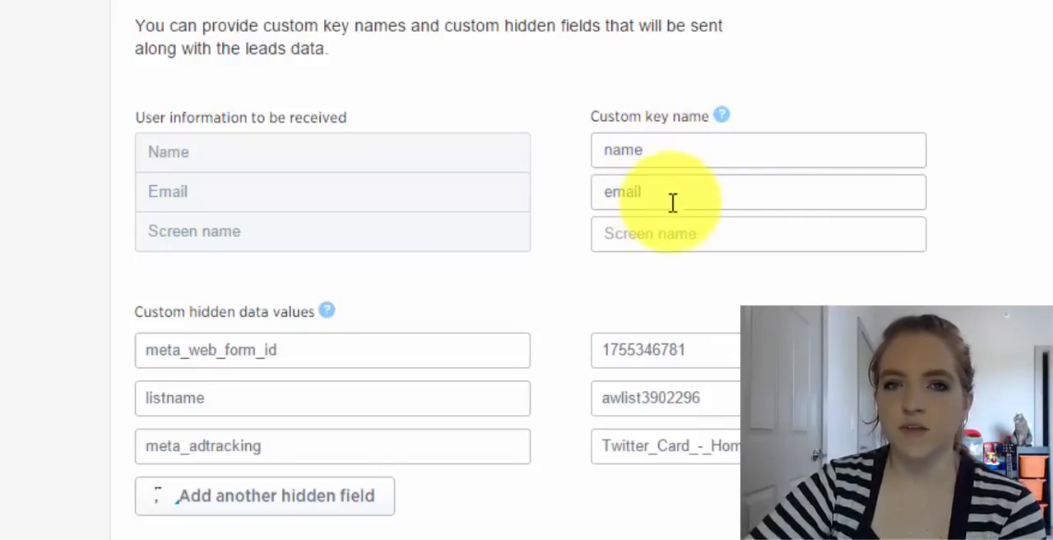
scroll(459, 247, down, 1)
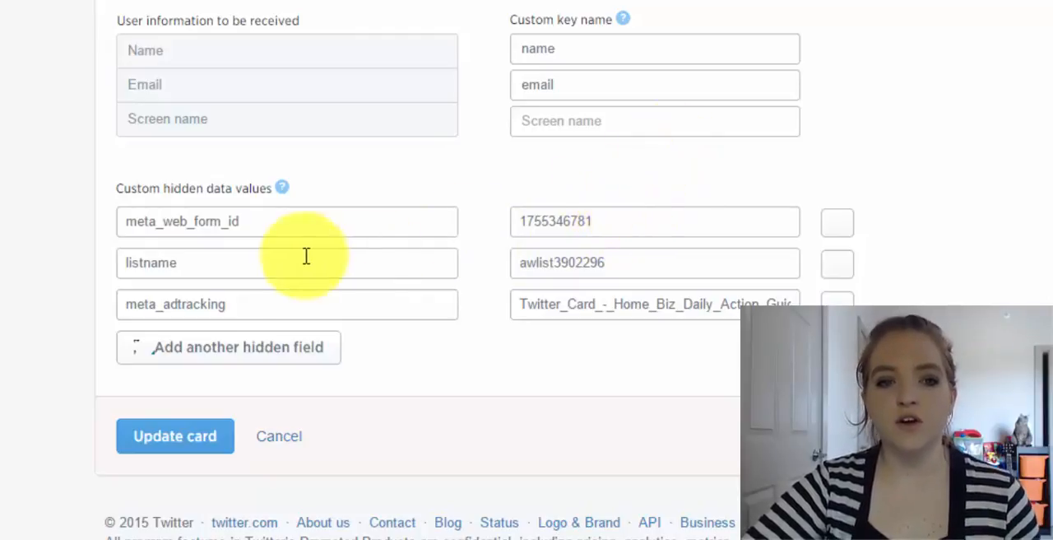
double_click(209, 223)
key(ctrl+c)
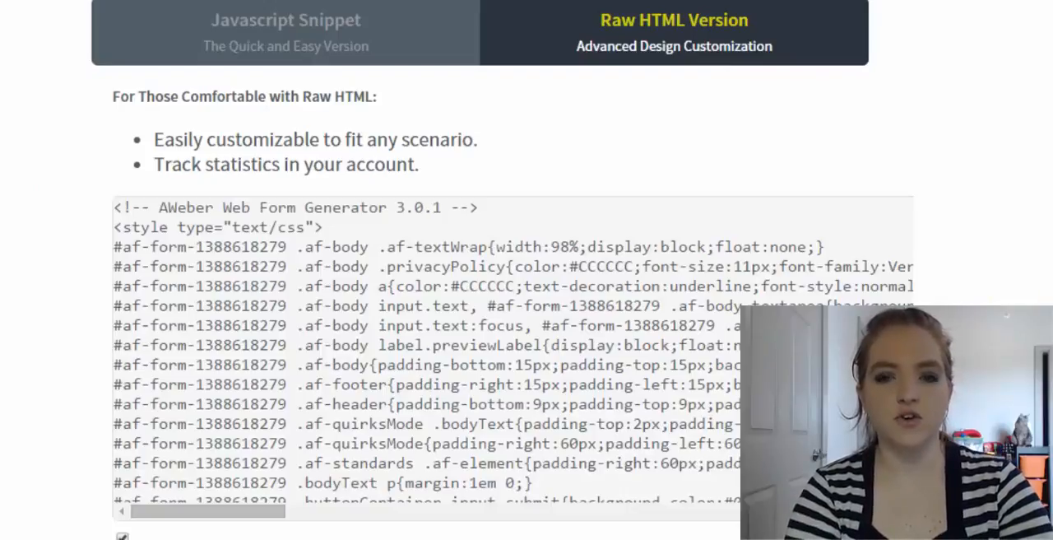
Find "meta_web_form_id" in the AWeber form's raw HTML, select its value, and return to the matching hidden value field in Twitter Ads
key(ctrl+f)
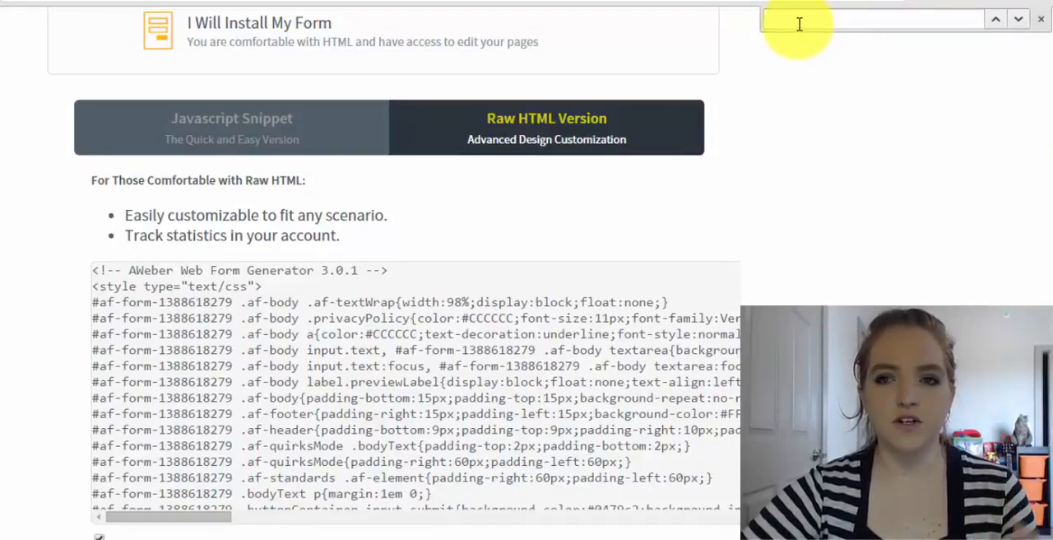
key(ctrl+v)
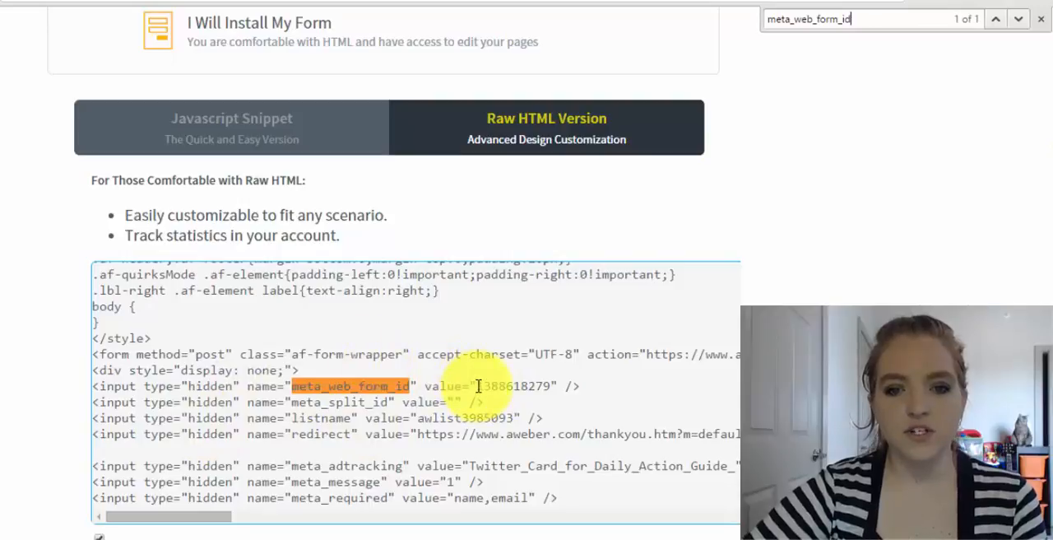
click(518, 390)
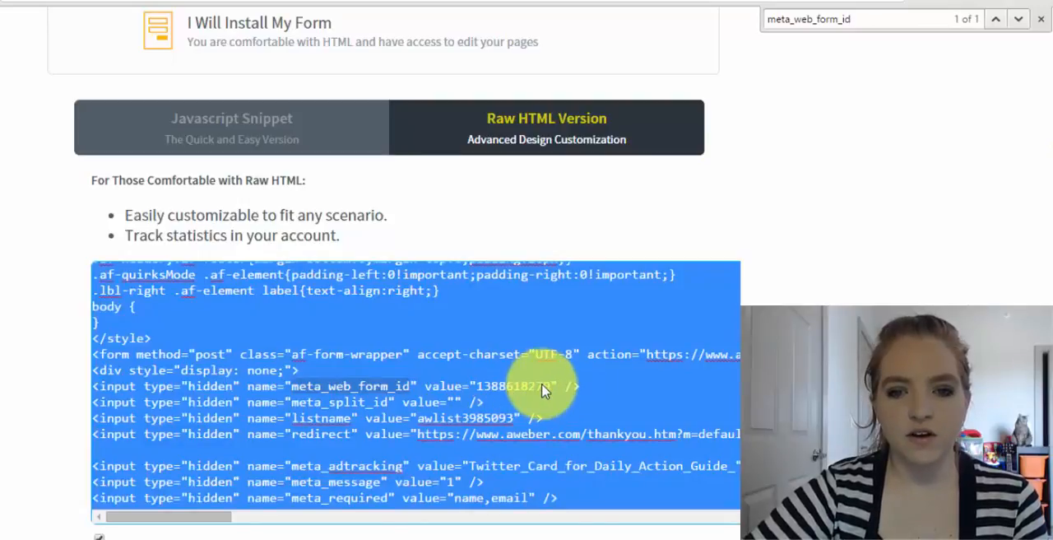
click(523, 398)
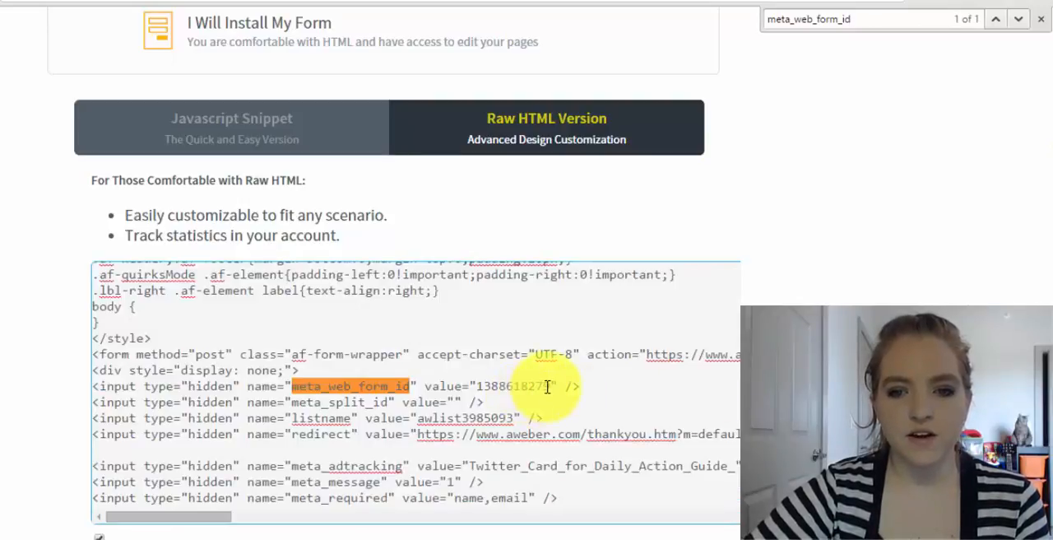
click(549, 387)
click(486, 387)
double_click(482, 387)
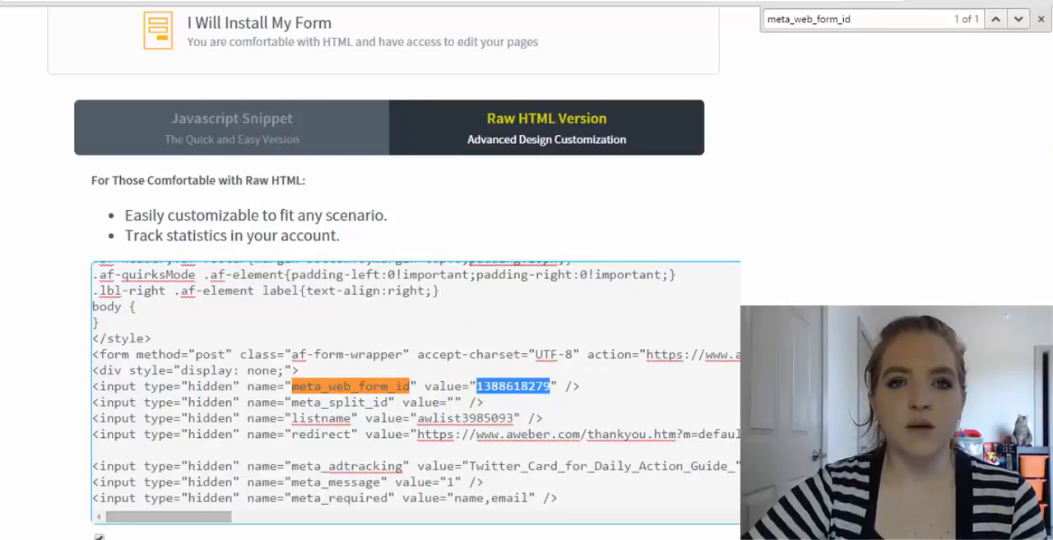
click(280, 1)
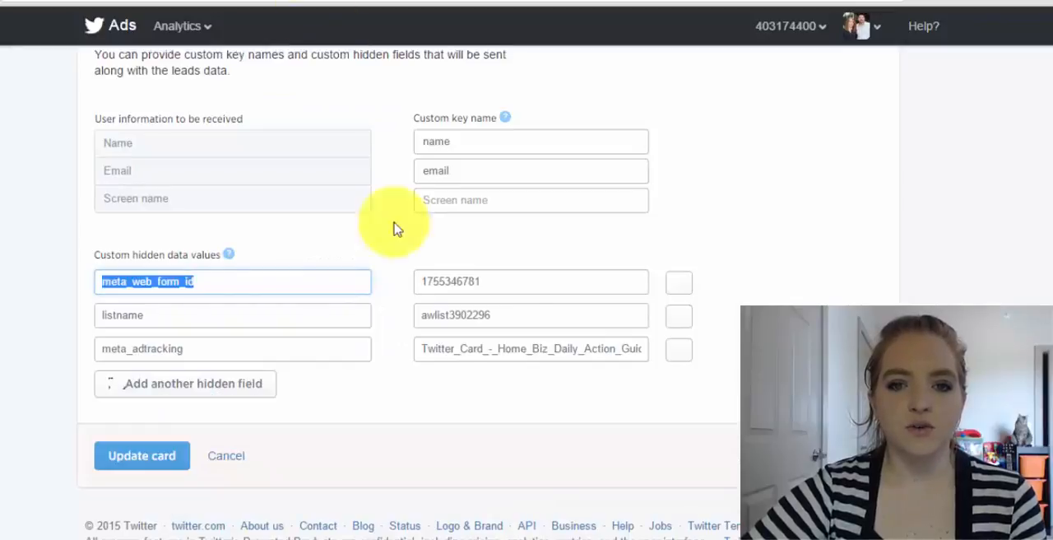
click(483, 280)
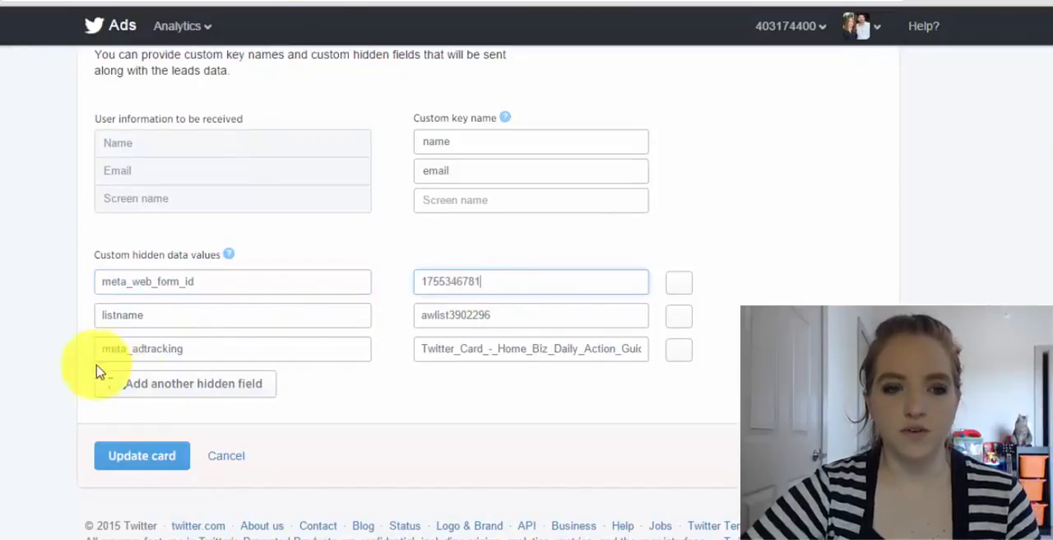
Highlight the "listname" field name, select its value in AWeber's raw HTML, and return to the Twitter card's hidden data values
double_click(140, 316)
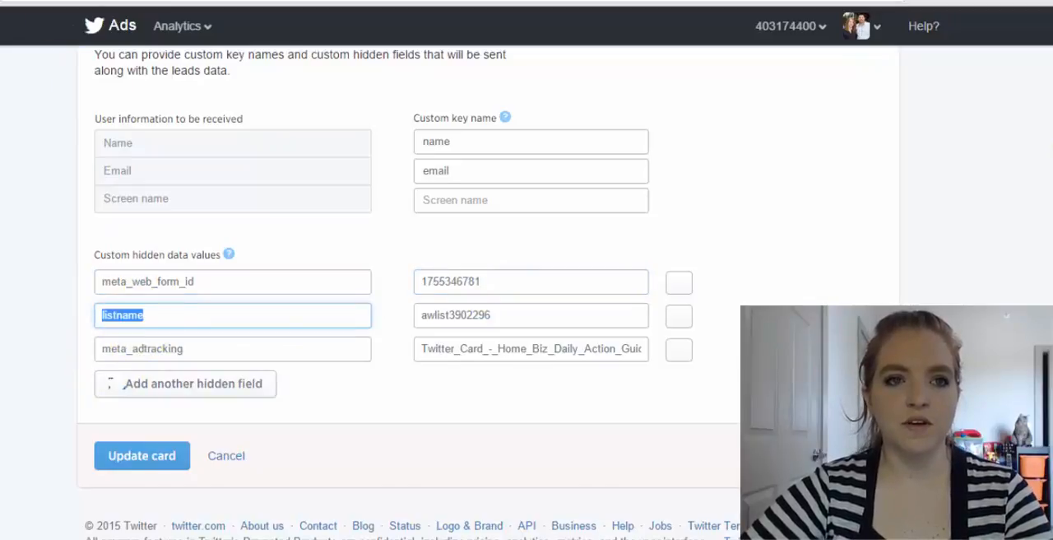
click(158, 1)
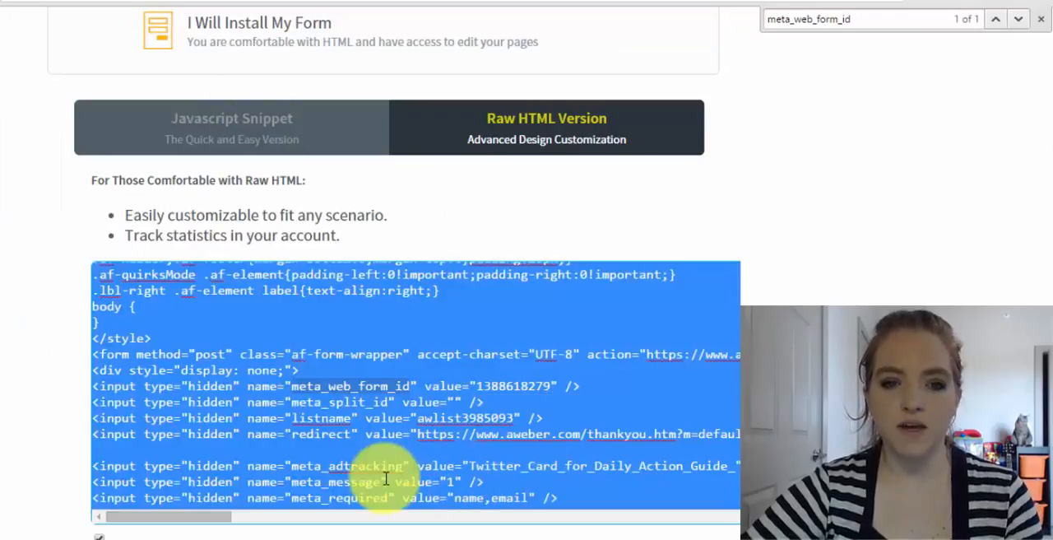
click(378, 414)
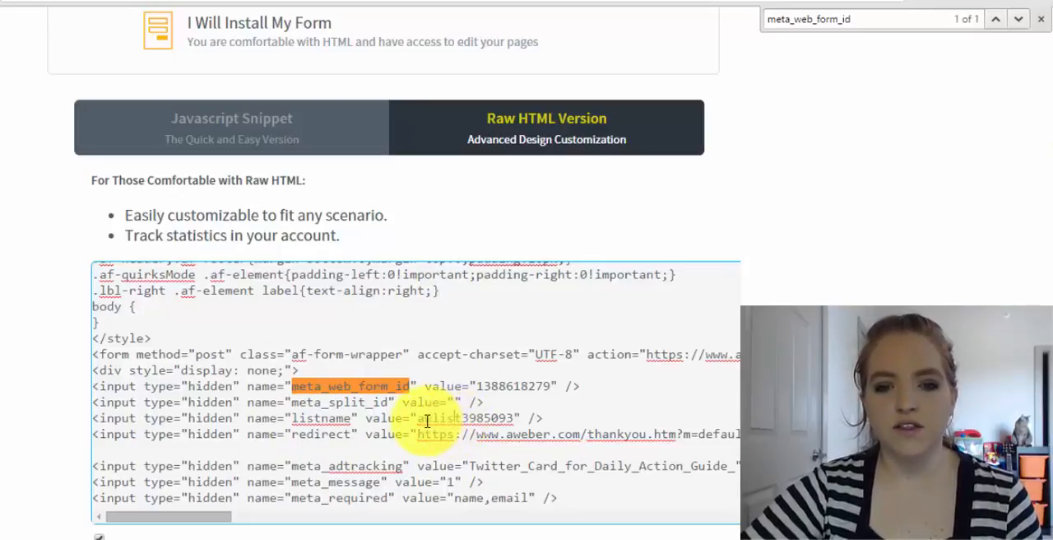
drag(418, 420, 514, 423)
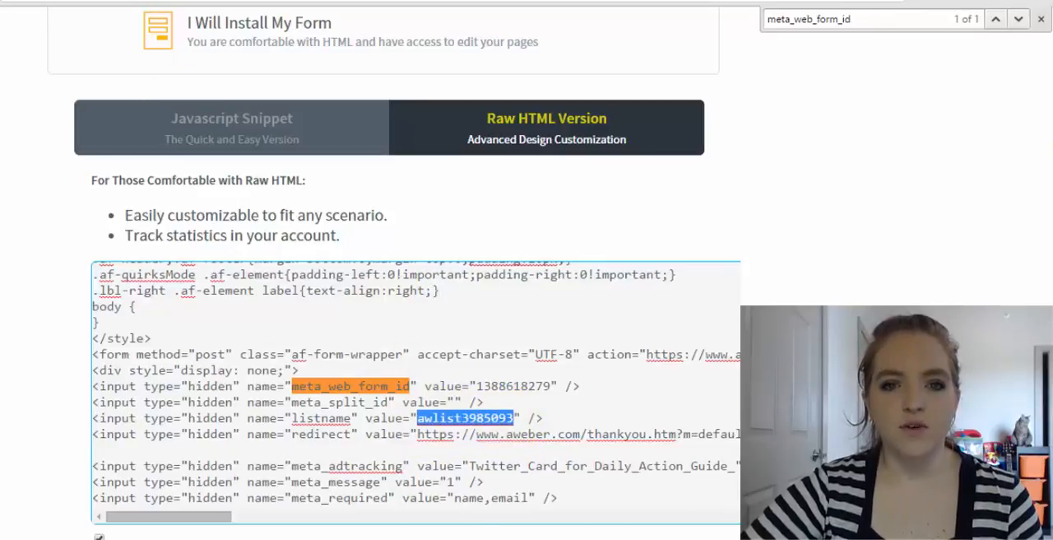
click(310, 2)
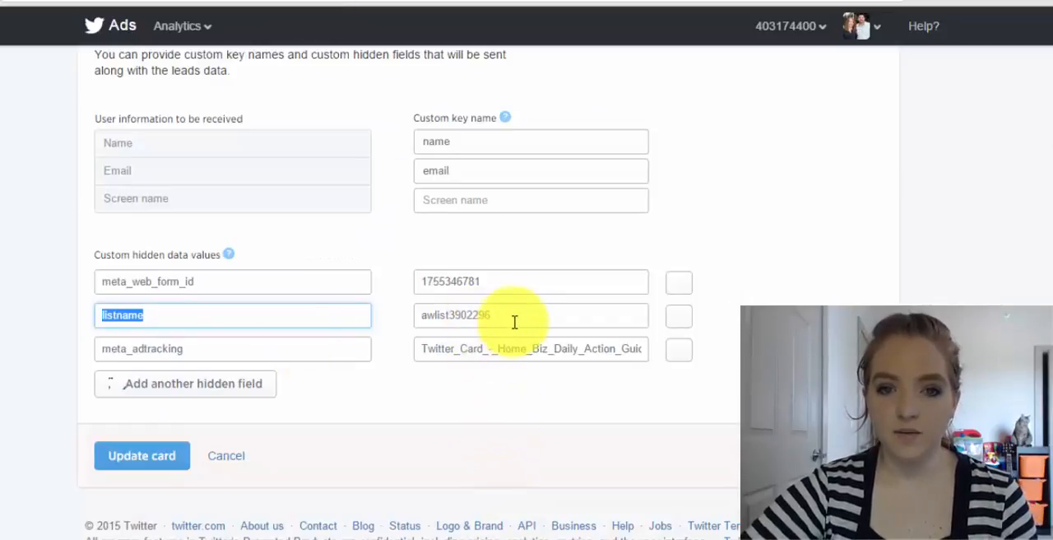
Look up "meta_adtracking" in AWeber's raw HTML, select its value "Twitter_Card_for_Daily_Action_Guide_", and return to the Twitter card
click(212, 358)
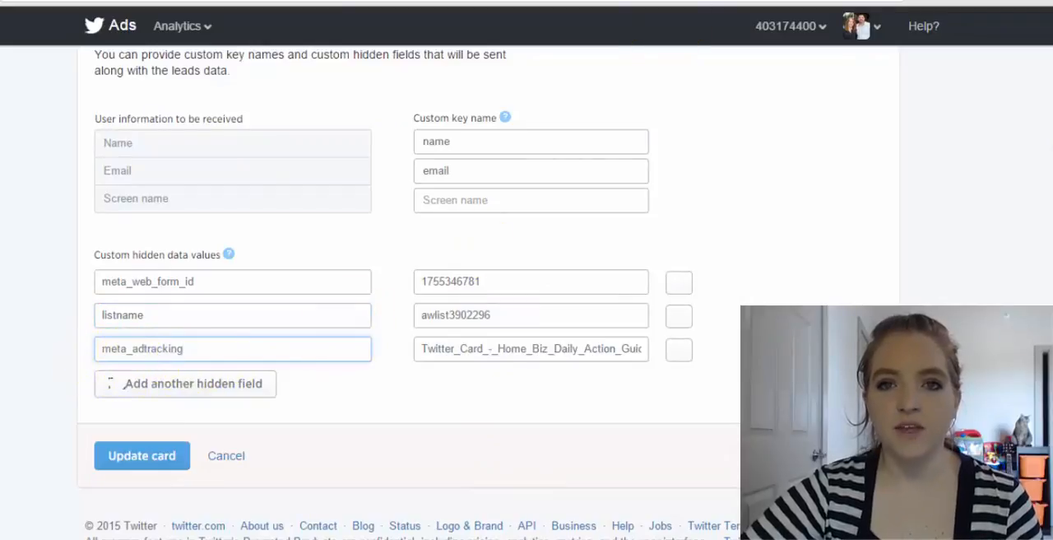
click(134, 4)
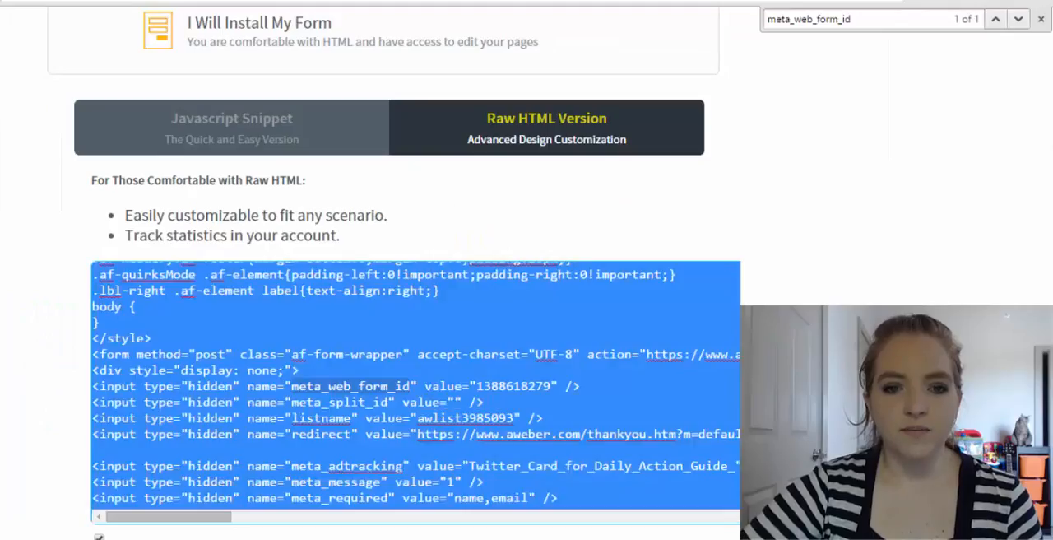
click(326, 435)
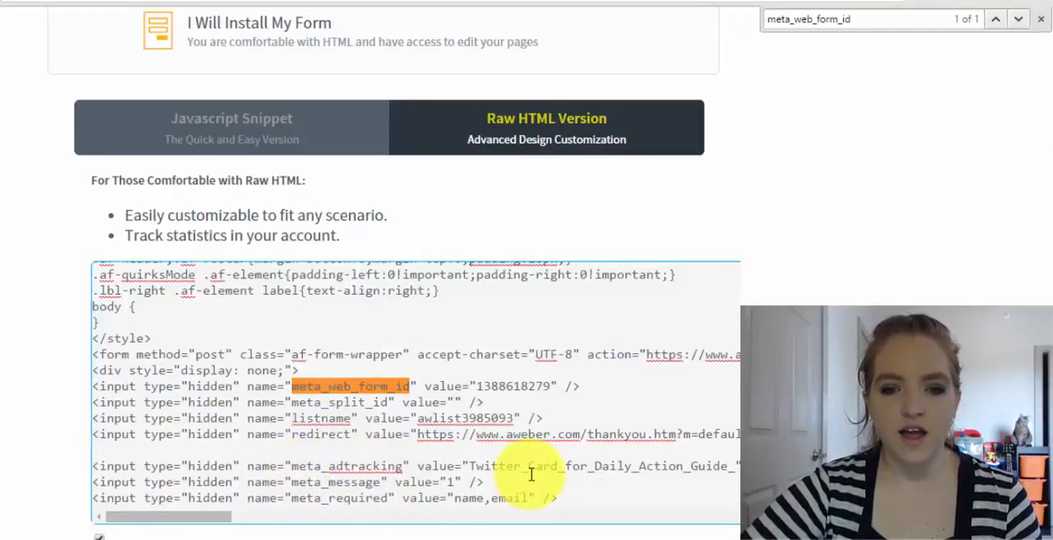
mouse_move(201, 525)
mouse_down()
mouse_move(242, 525)
mouse_move(204, 523)
mouse_up()
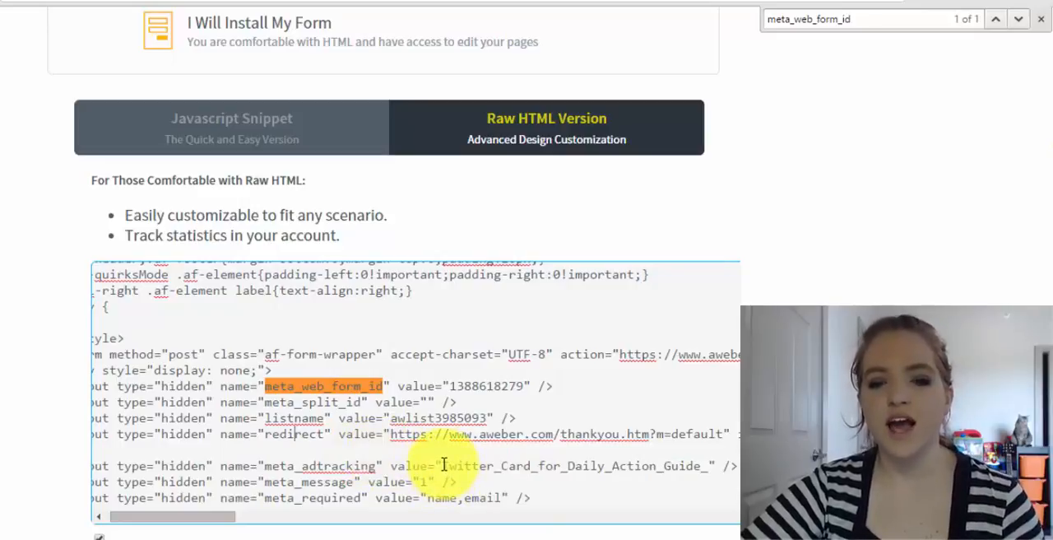
drag(442, 466, 716, 466)
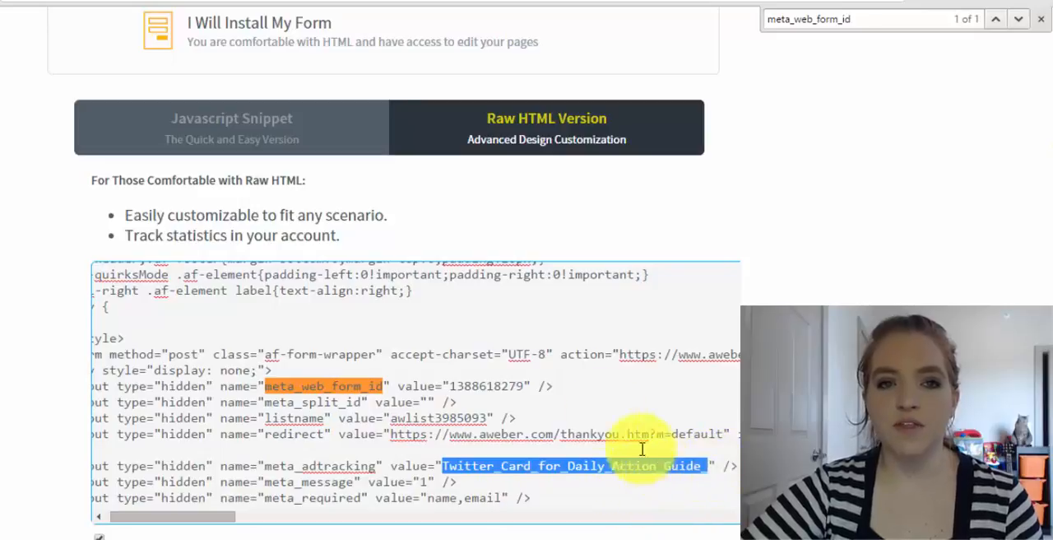
key(ctrl+Tab)
key(ctrl+Tab)
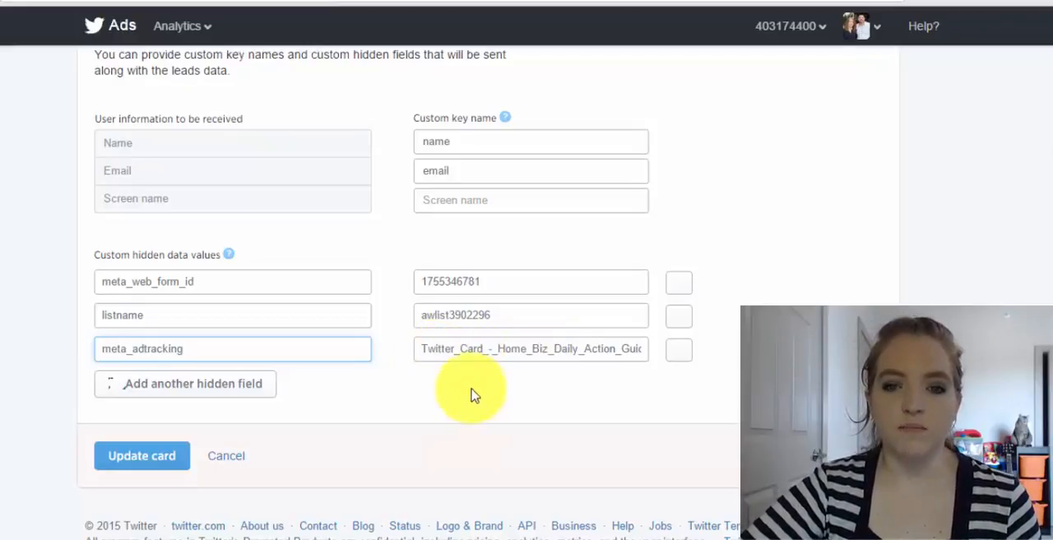
Update the card and answer Yes to whether the submitted test data was received
click(162, 465)
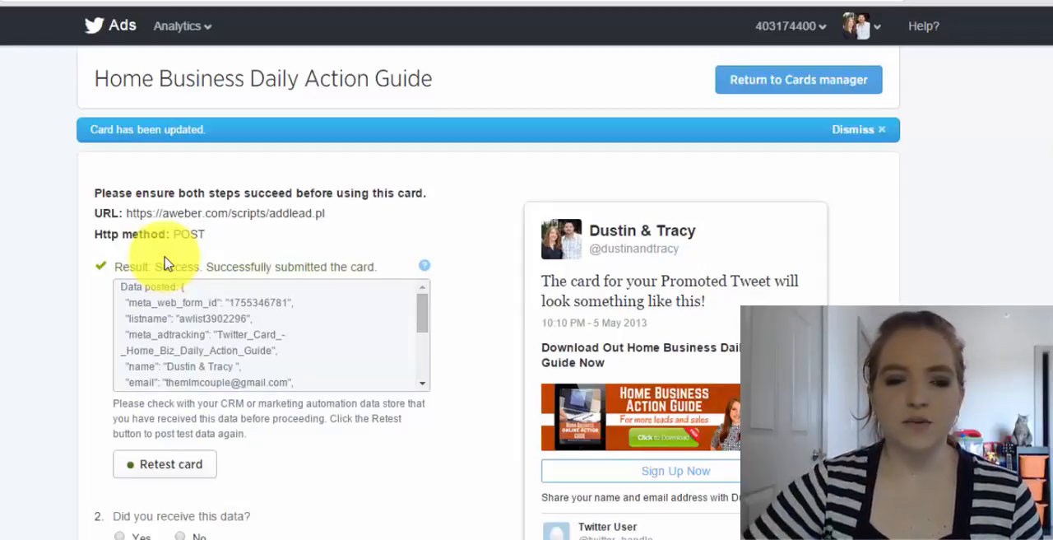
scroll(277, 183, down, 1)
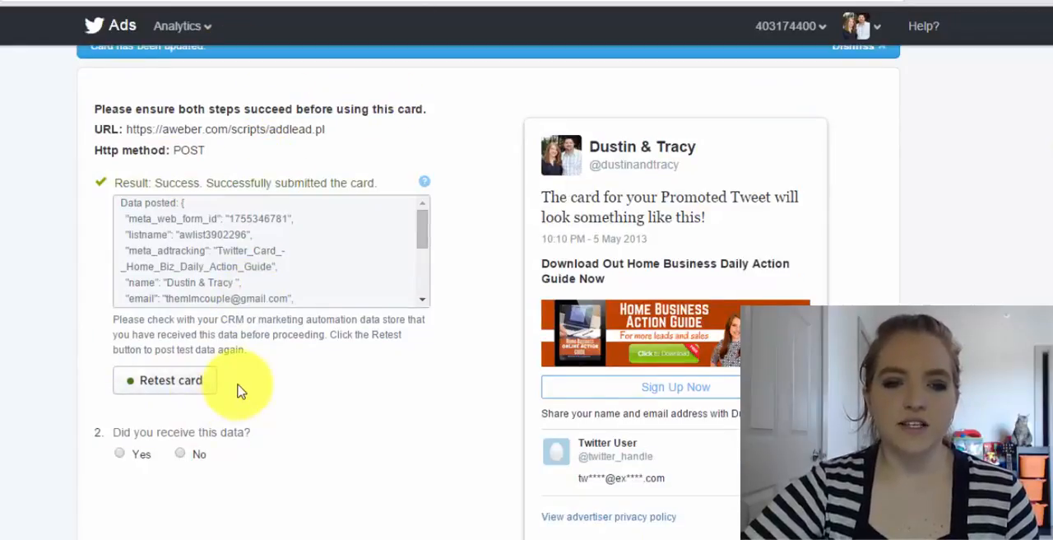
scroll(206, 362, down, 2)
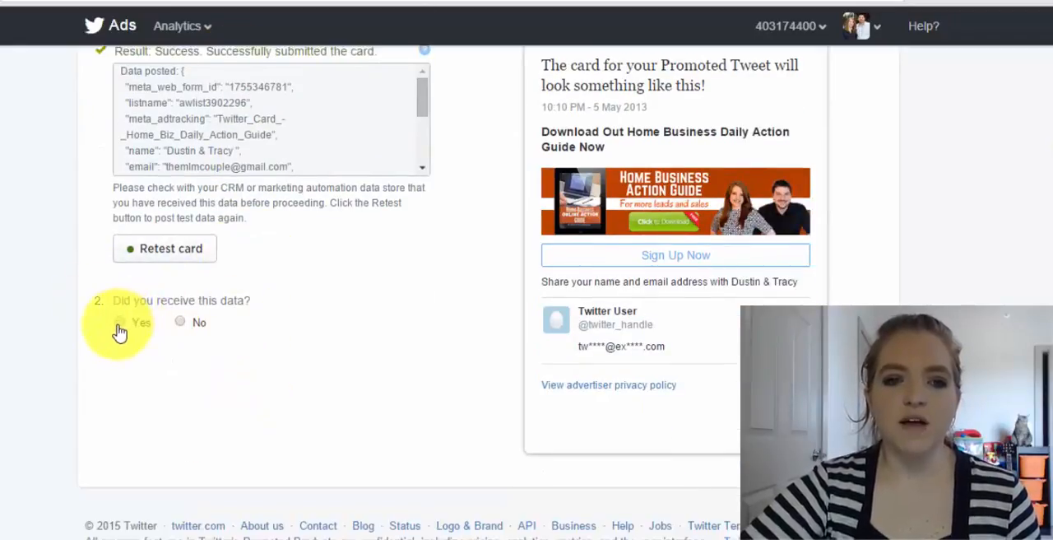
click(120, 328)
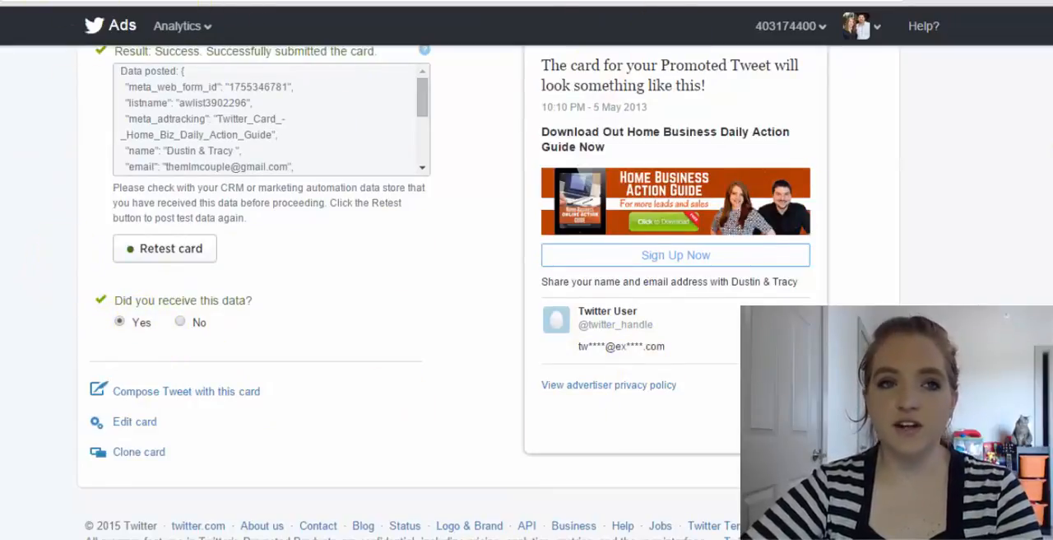
Switch to the Google Docs checklist and strike through item 4, "Integrate your autoresponder into your card"
key(ctrl+Tab)
click(327, 431)
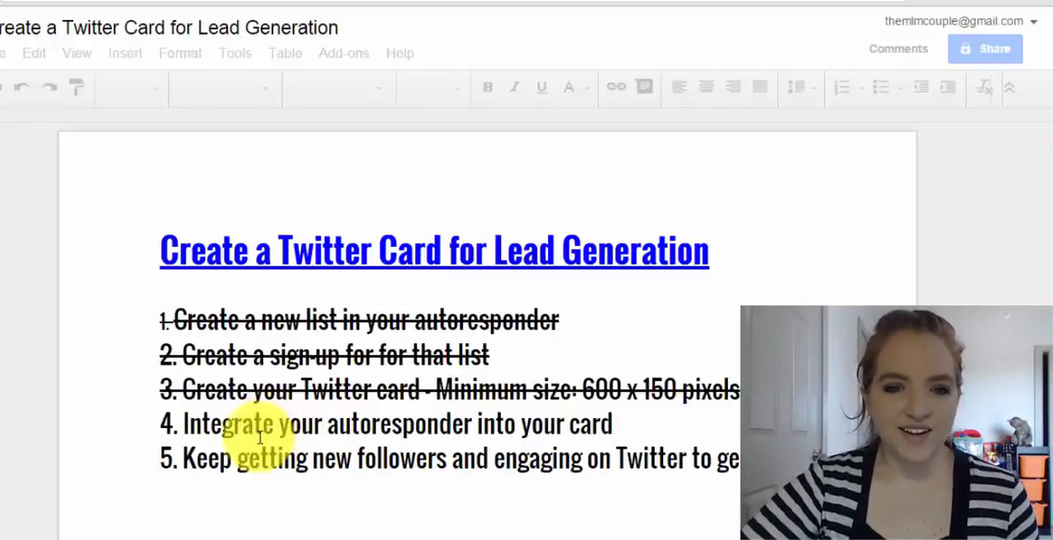
triple_click(164, 421)
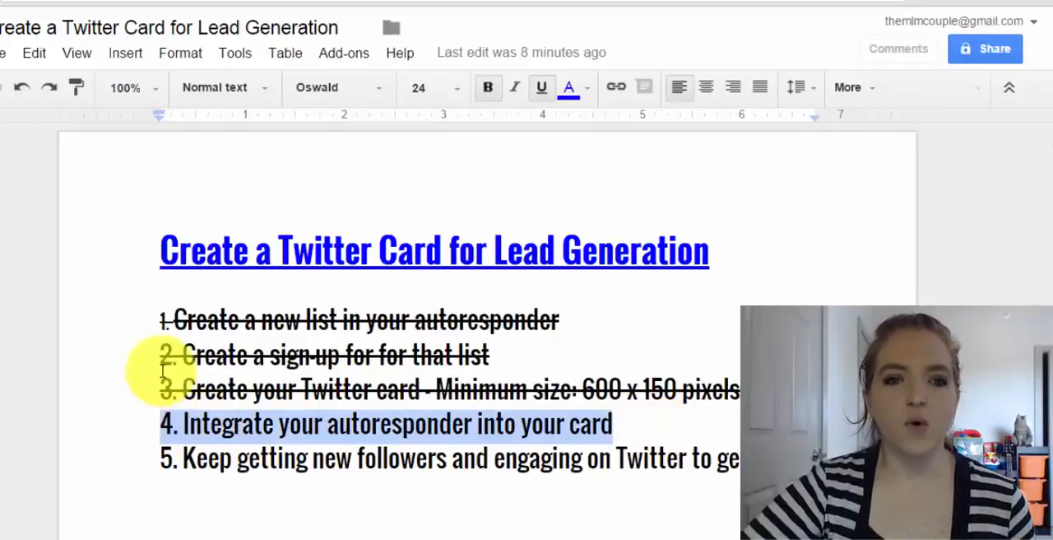
click(186, 51)
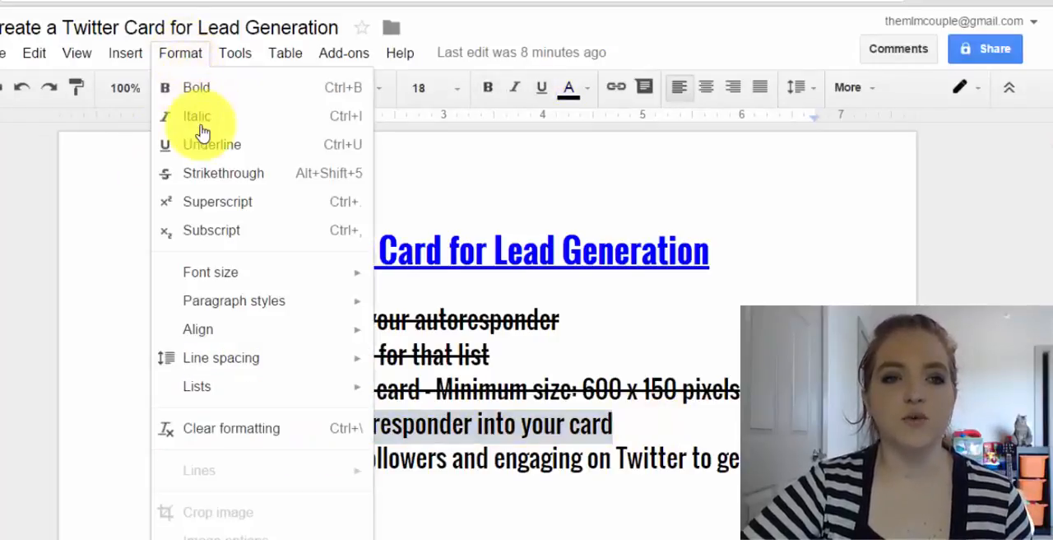
mouse_move(130, 53)
mouse_move(182, 52)
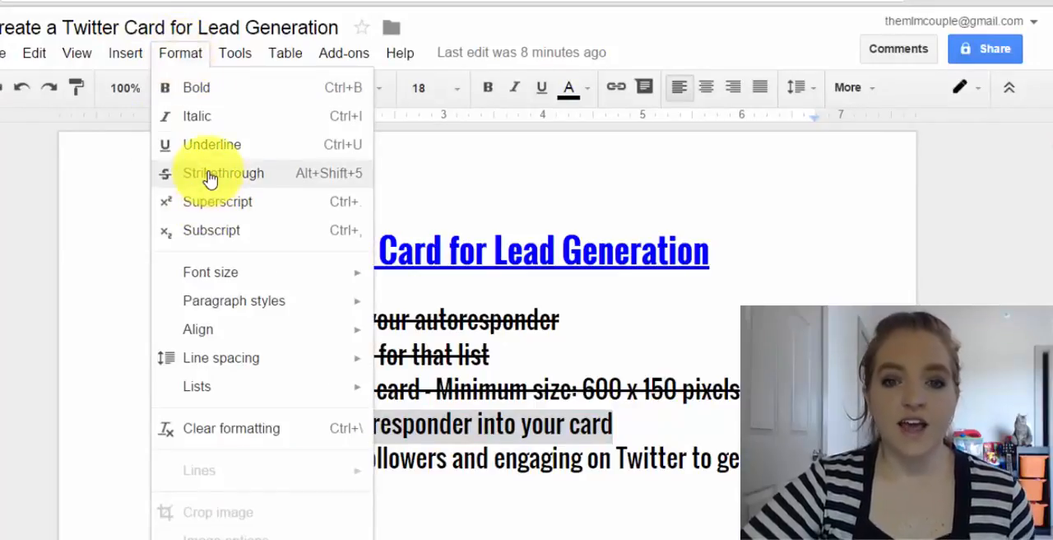
click(210, 174)
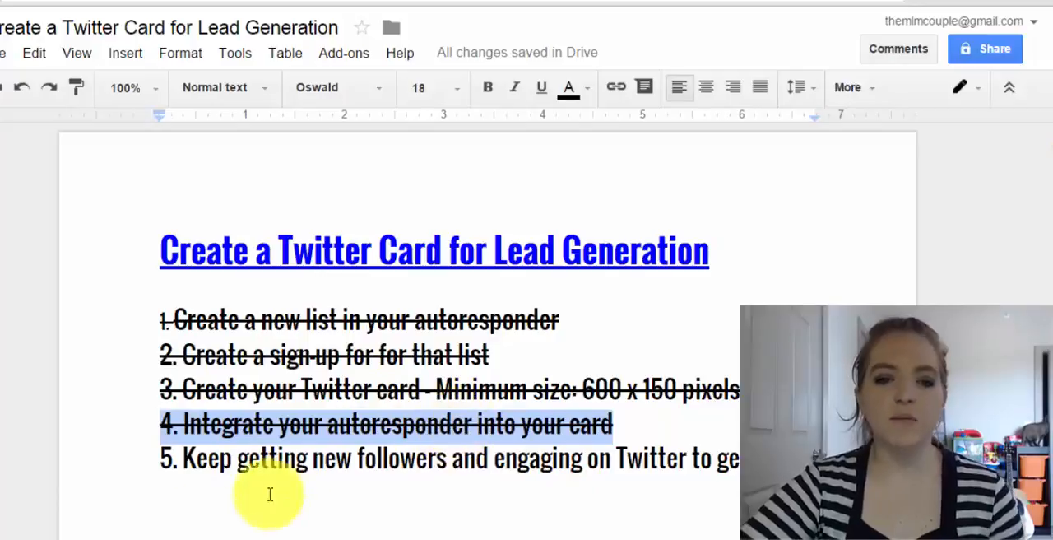
Reload the suspended Twitter profile page and view the pinned tweet with the Home Business Action Guide card
click(215, 1)
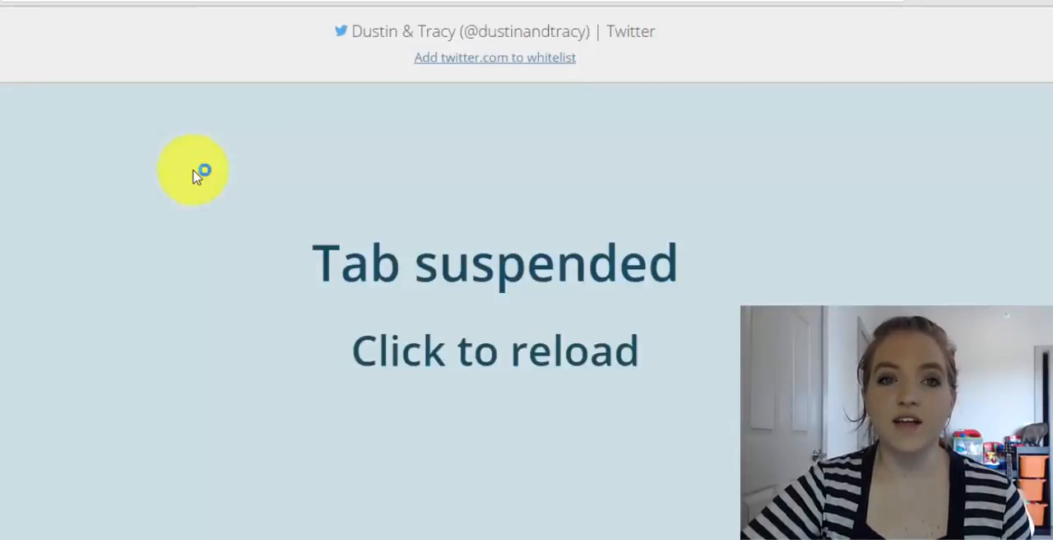
click(442, 125)
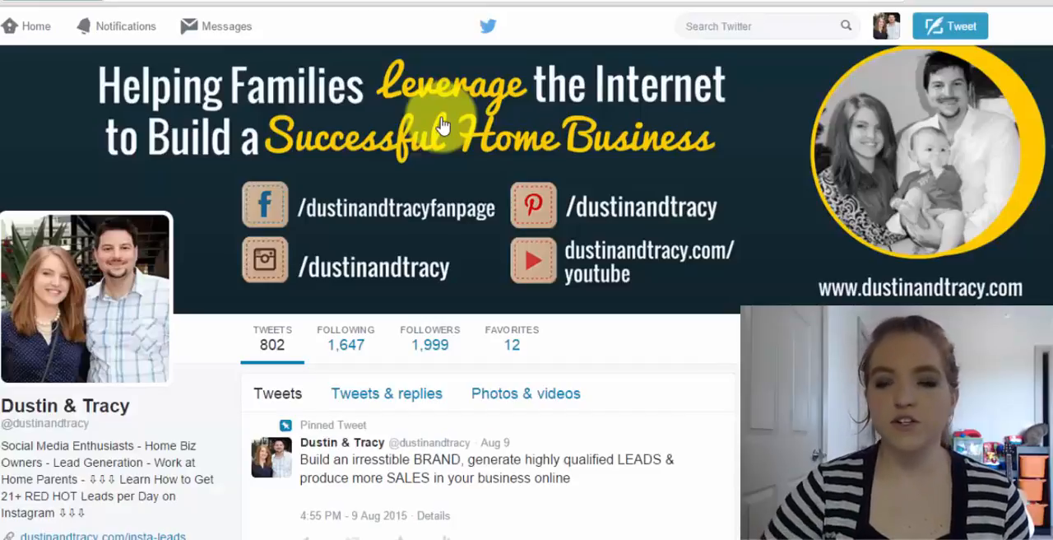
scroll(469, 461, down, 2)
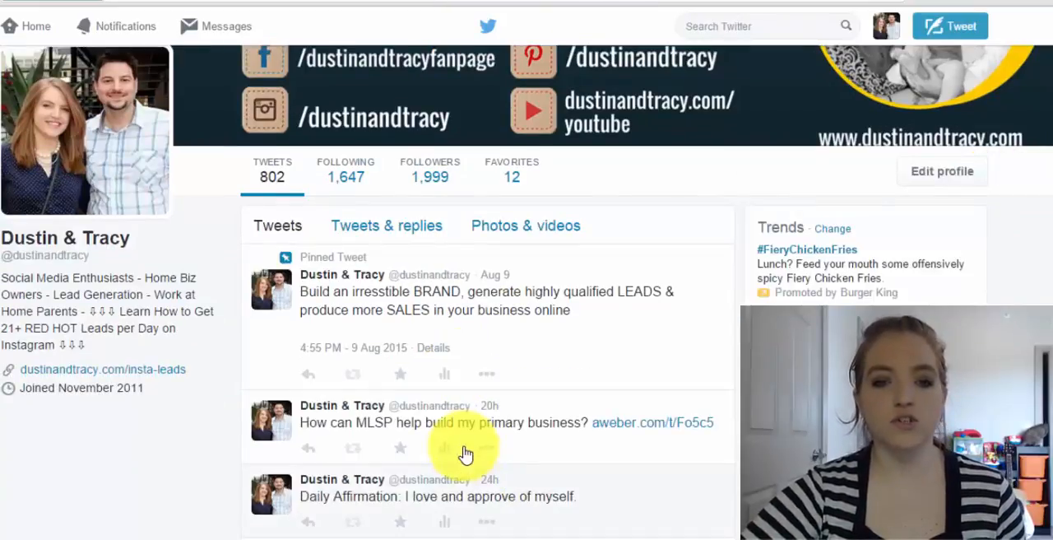
scroll(463, 435, up, 2)
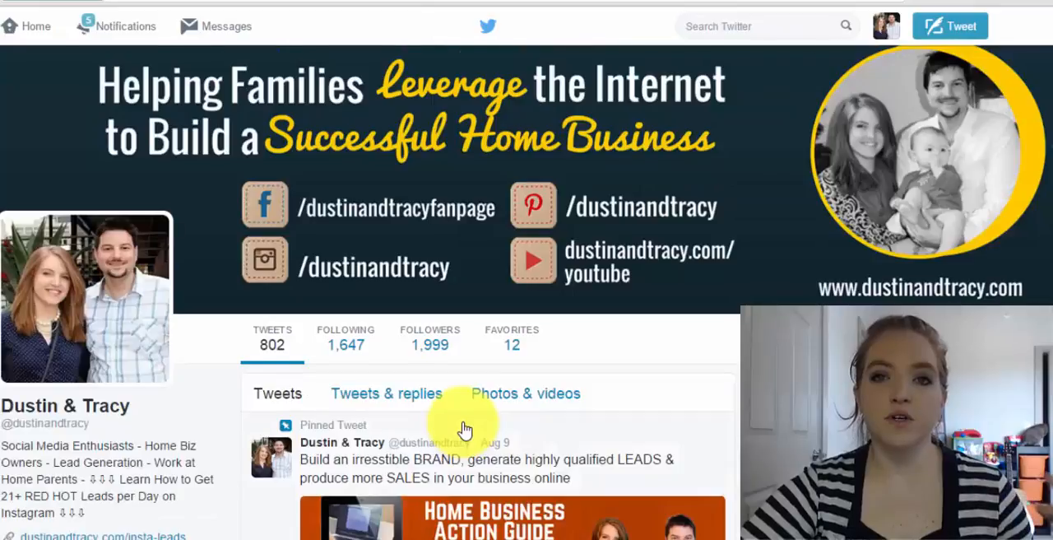
scroll(465, 430, down, 2)
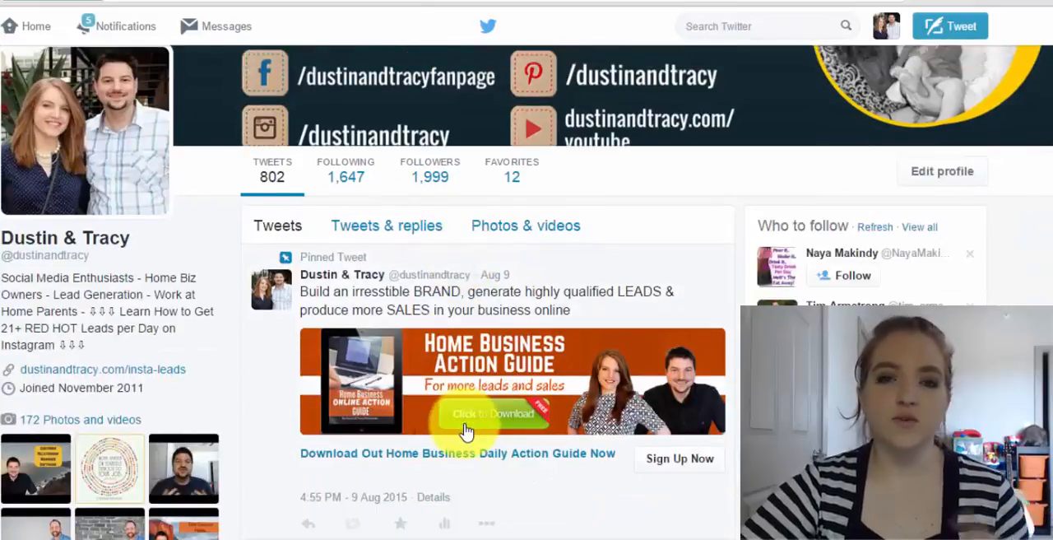